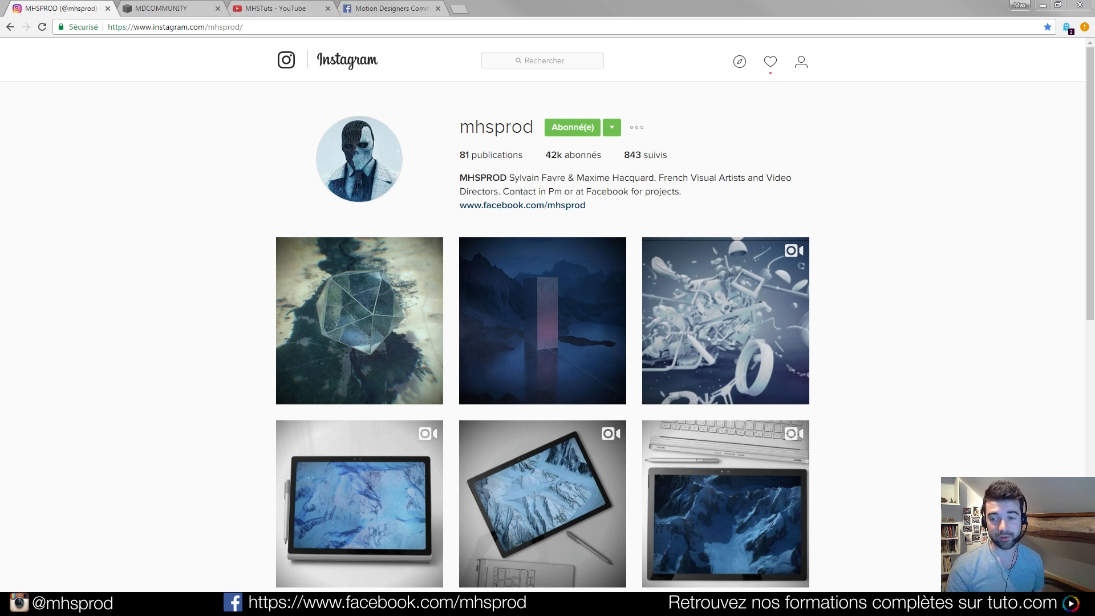
- View the rendered hand artwork full-size in the photo viewer, then close it
click(41, 135)
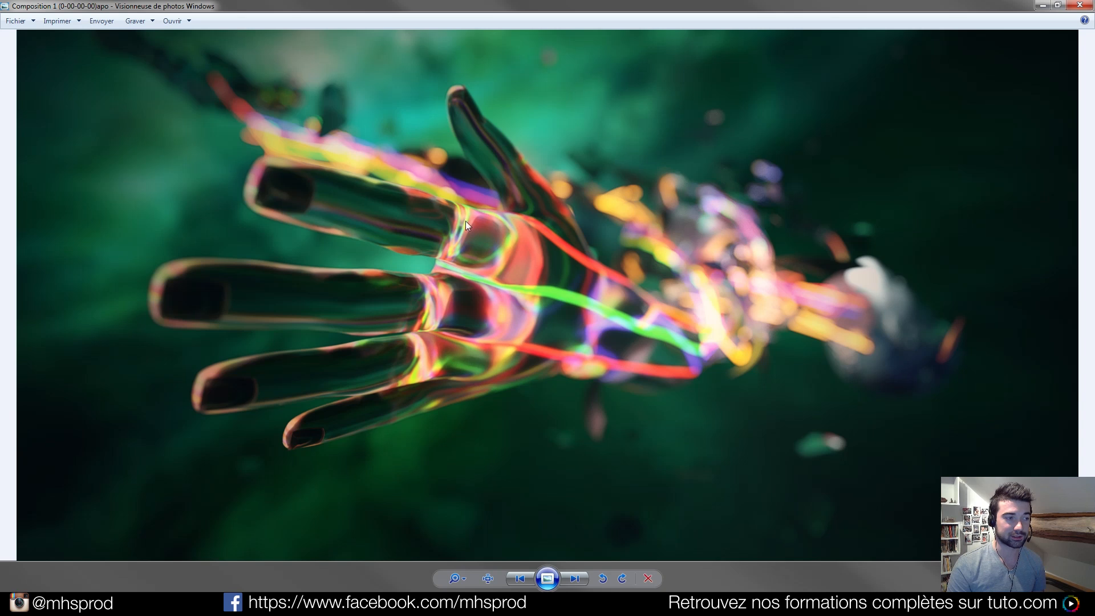
key(alt+Tab)
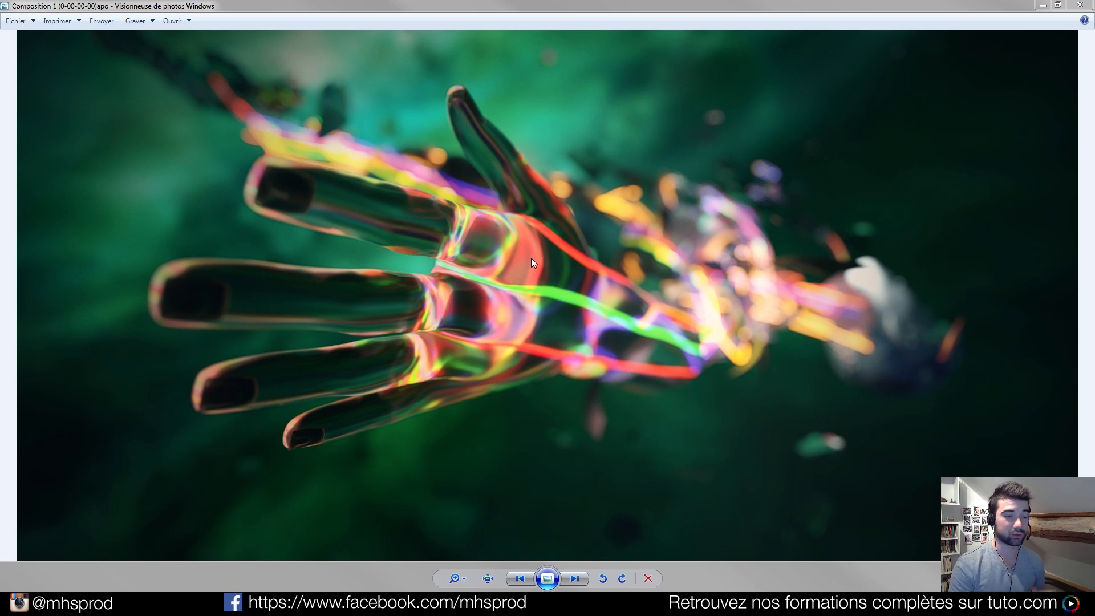
click(1079, 5)
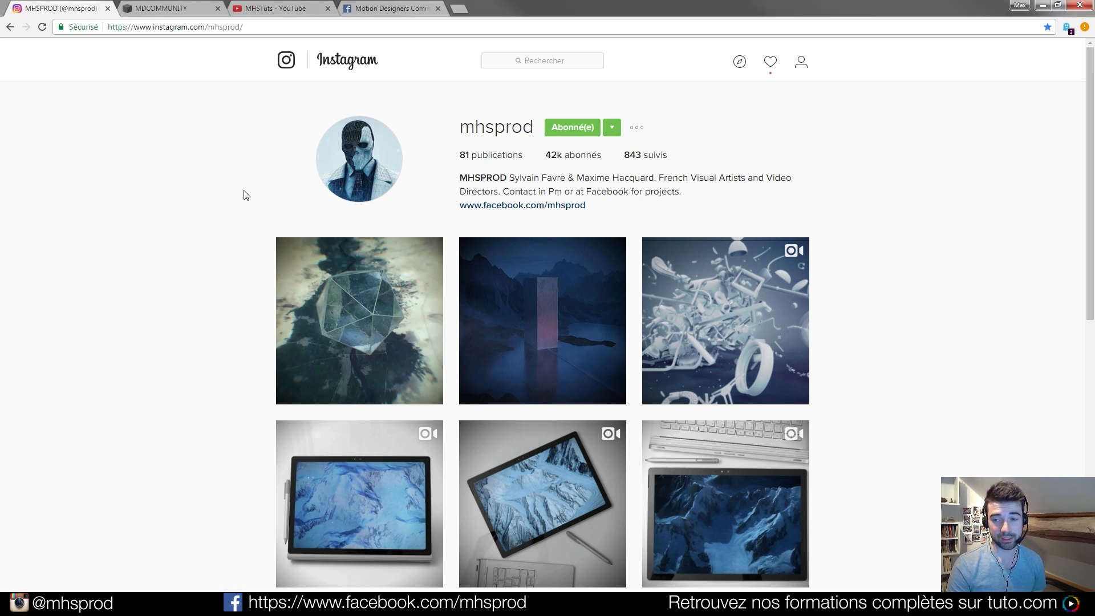
- Browse the mhsprod Instagram gallery, loading the older posts, and return to the start of the profile
scroll(233, 200, down, 9)
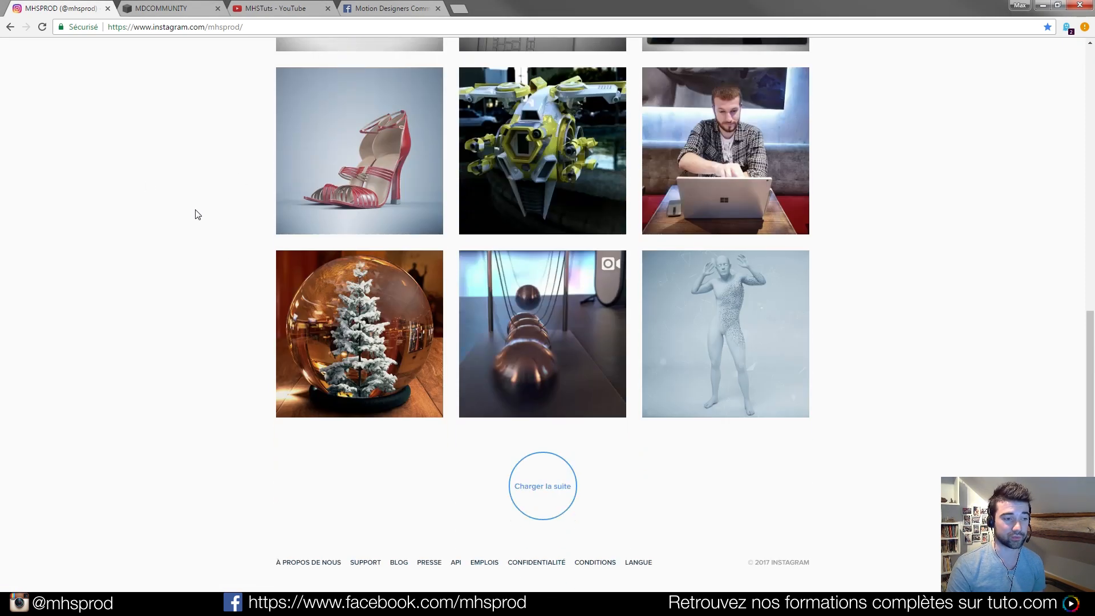
click(569, 477)
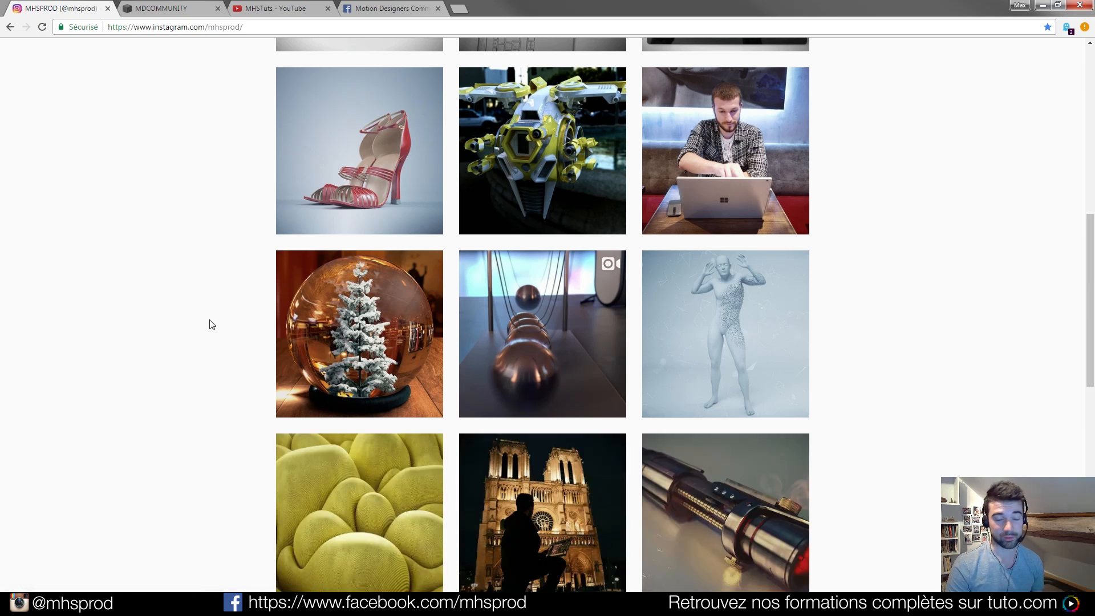
scroll(212, 324, down, 17)
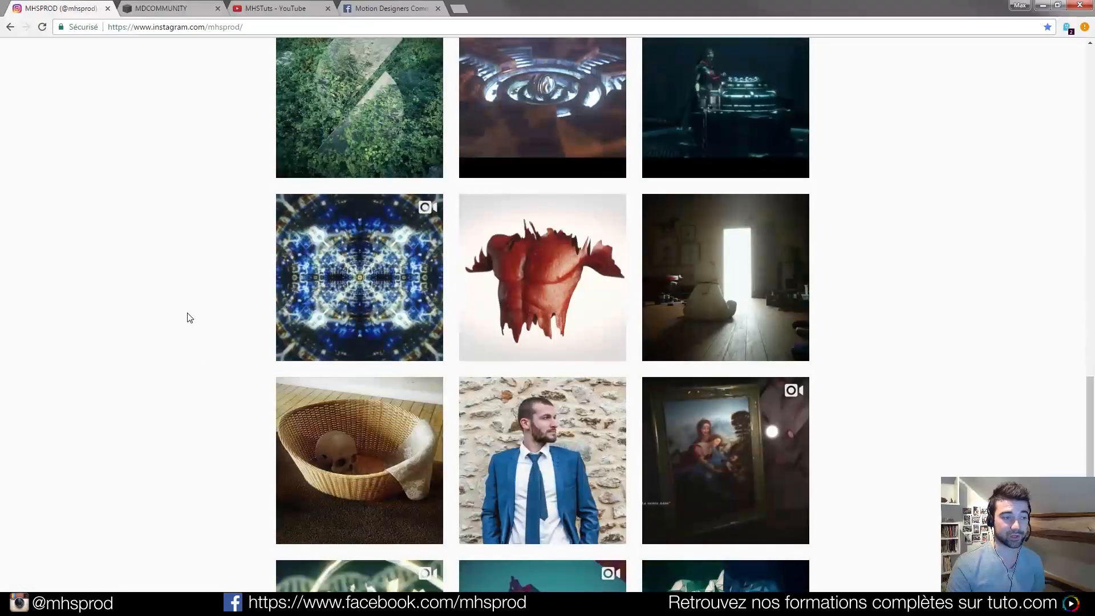
scroll(724, 240, down, 4)
scroll(663, 396, down, 4)
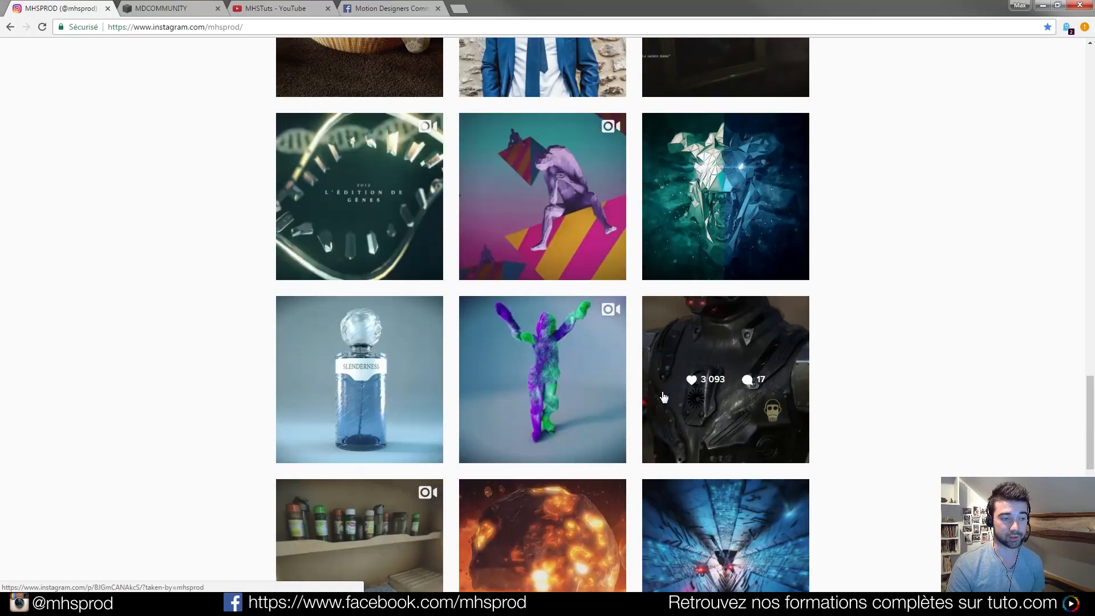
scroll(210, 299, down, 5)
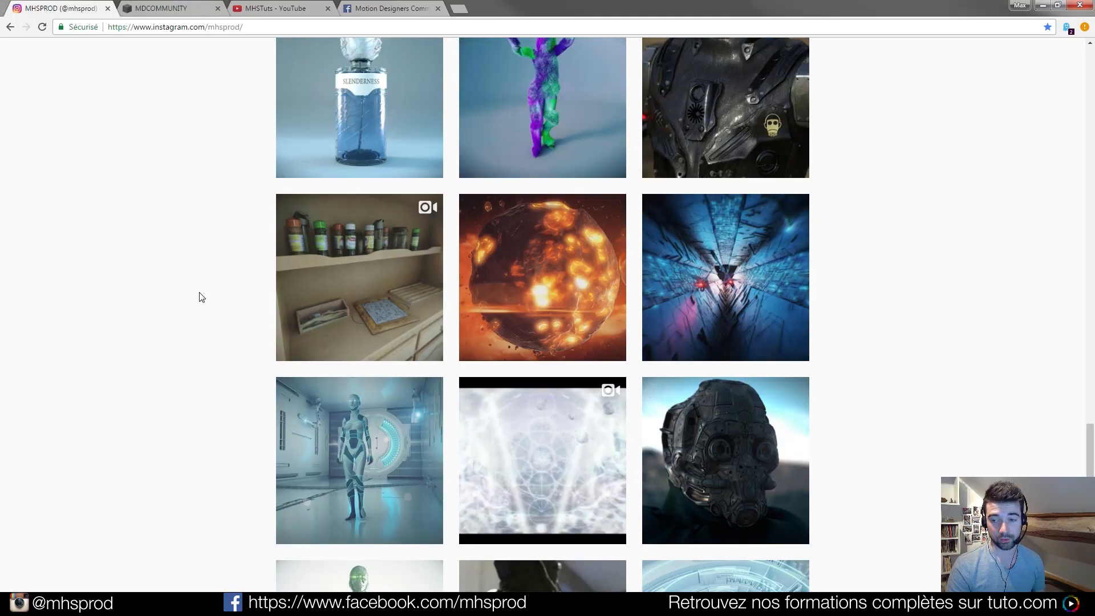
scroll(213, 289, down, 10)
scroll(219, 290, up, 13)
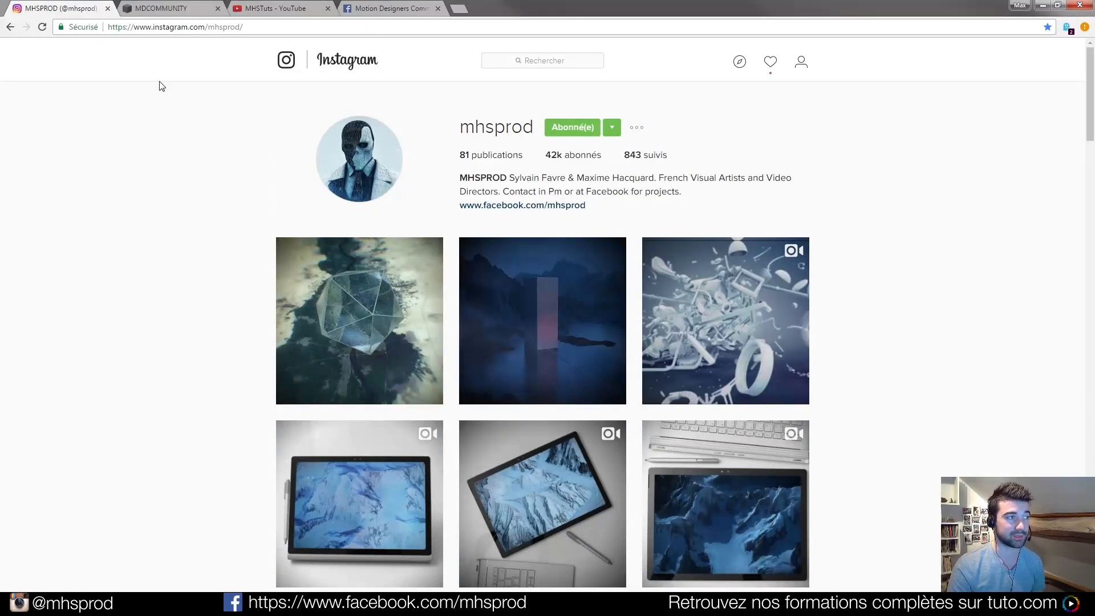
- Switch to the MDCOMMUNITY website and view its Shop and Artists pages
click(181, 11)
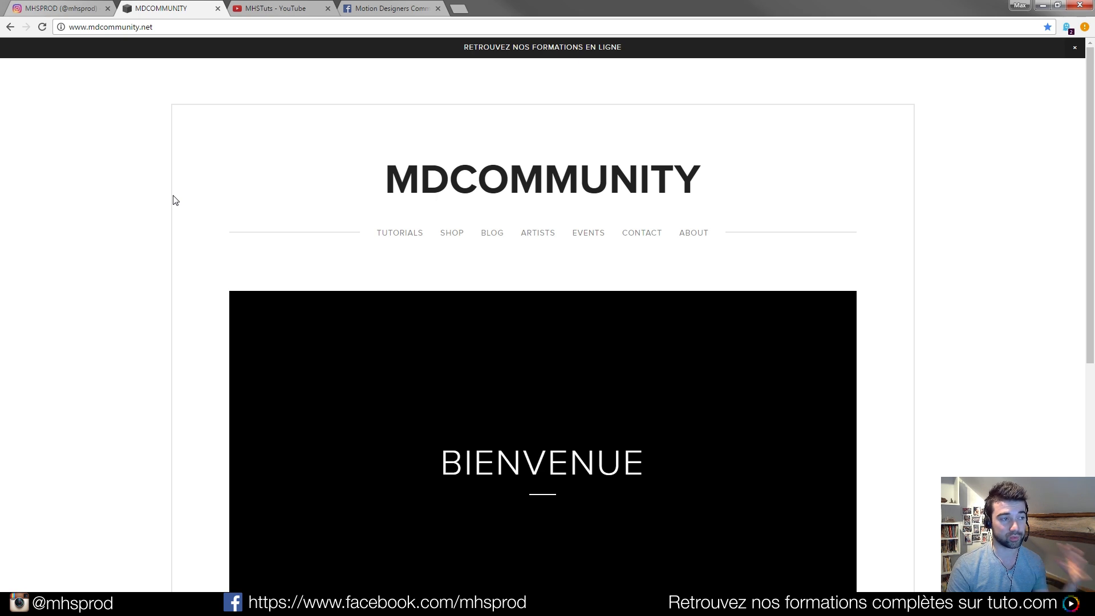
click(450, 234)
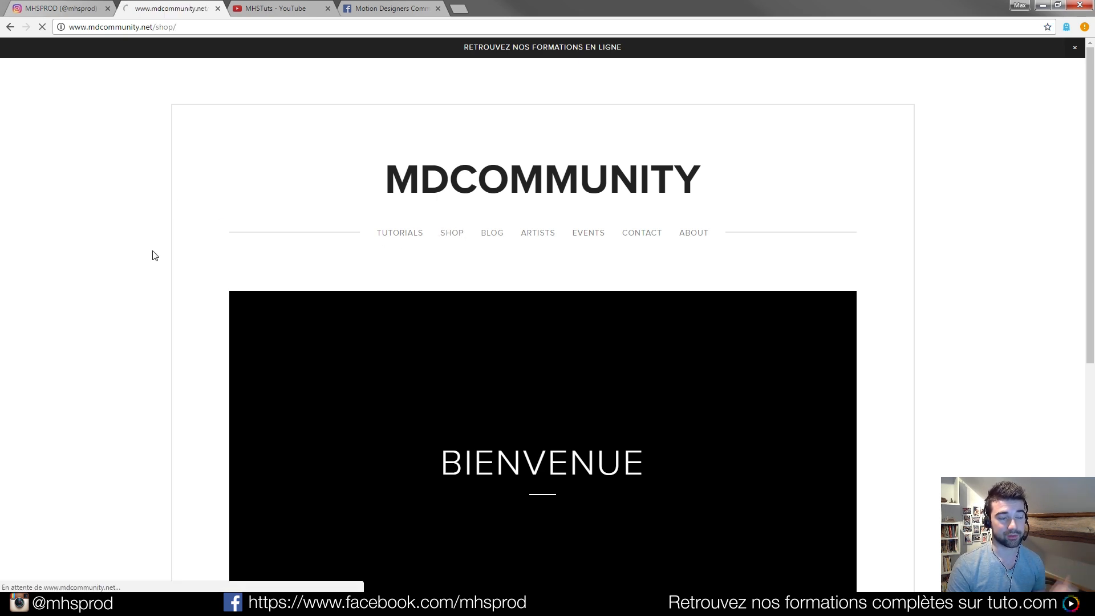
scroll(114, 272, down, 2)
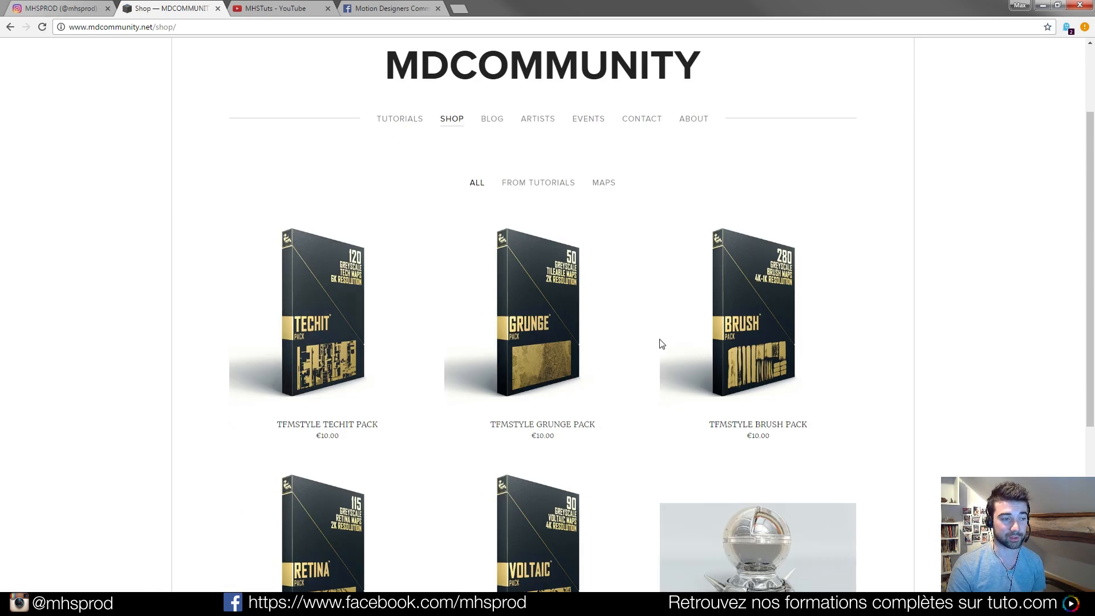
scroll(122, 322, up, 2)
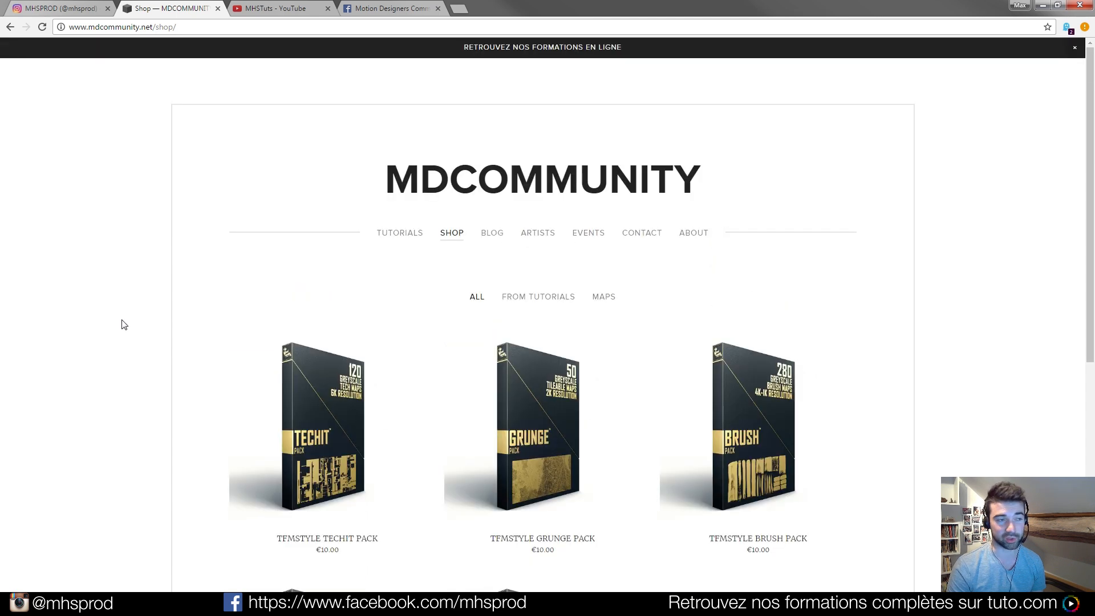
click(536, 234)
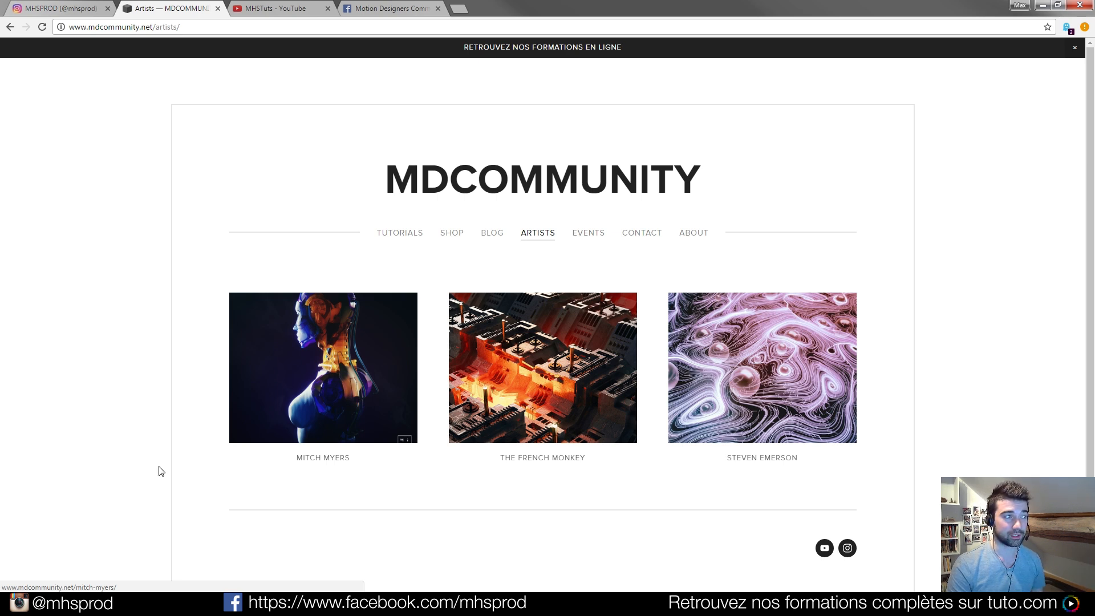
- Switch to the MHSTuts YouTube channel, open its video list and load more videos
click(315, 8)
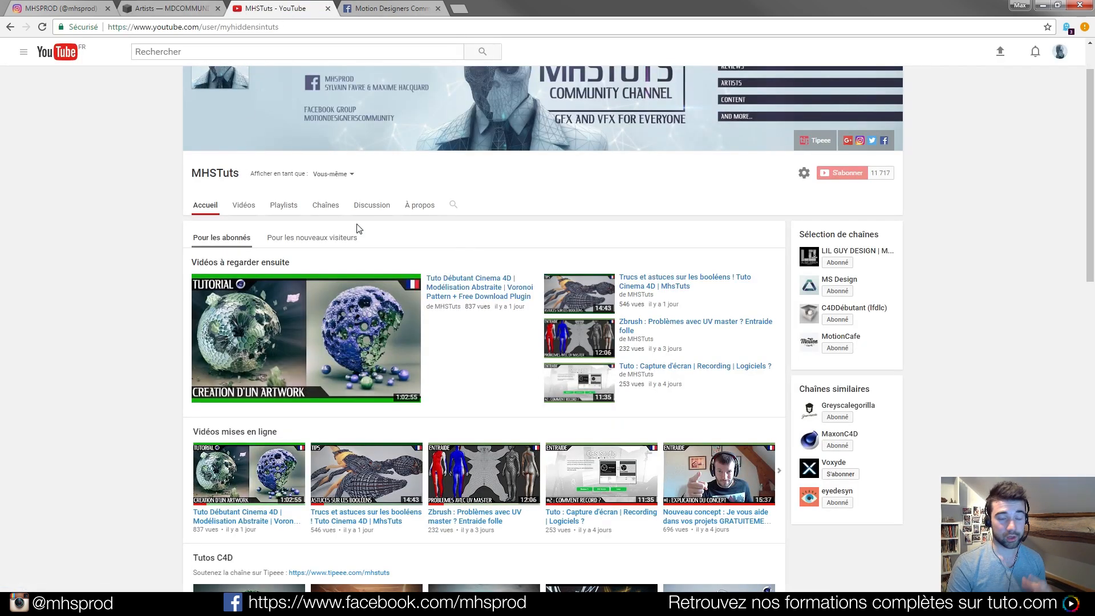
click(244, 206)
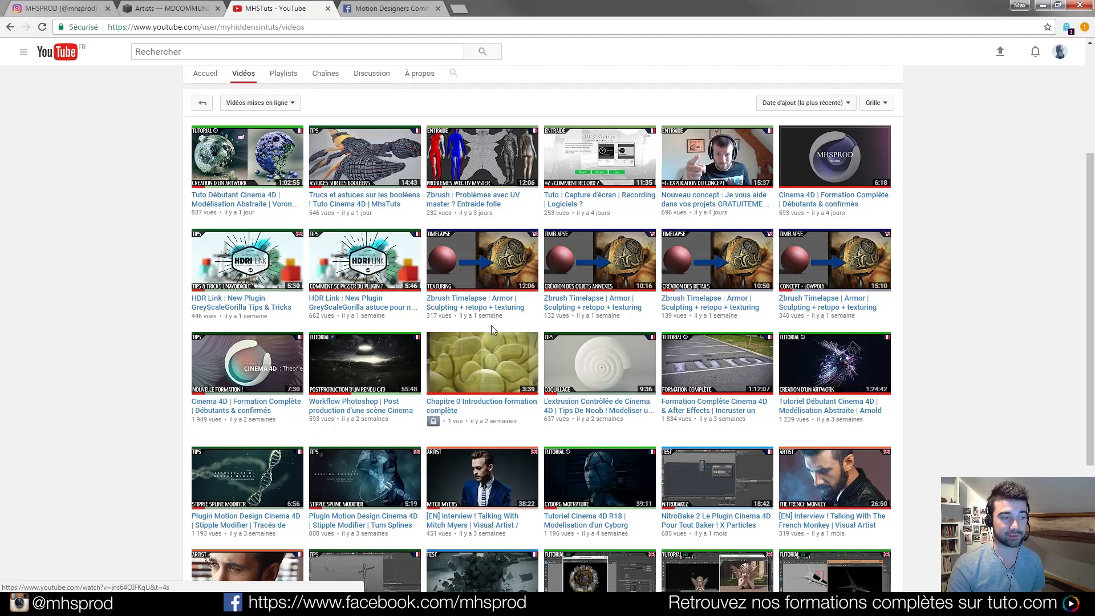
scroll(165, 325, down, 3)
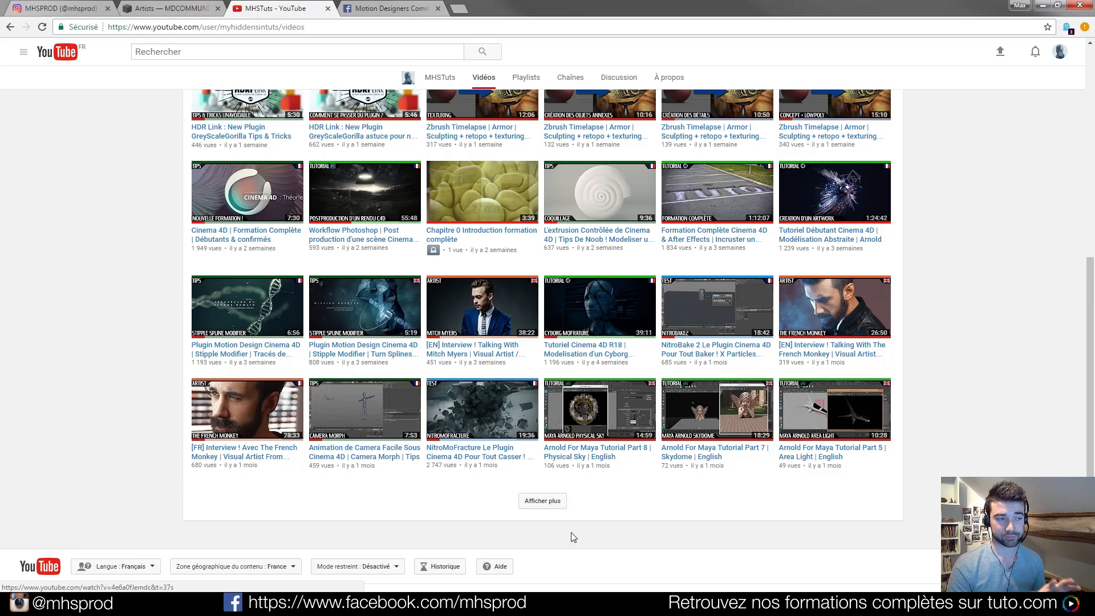
click(539, 502)
scroll(83, 351, down, 1)
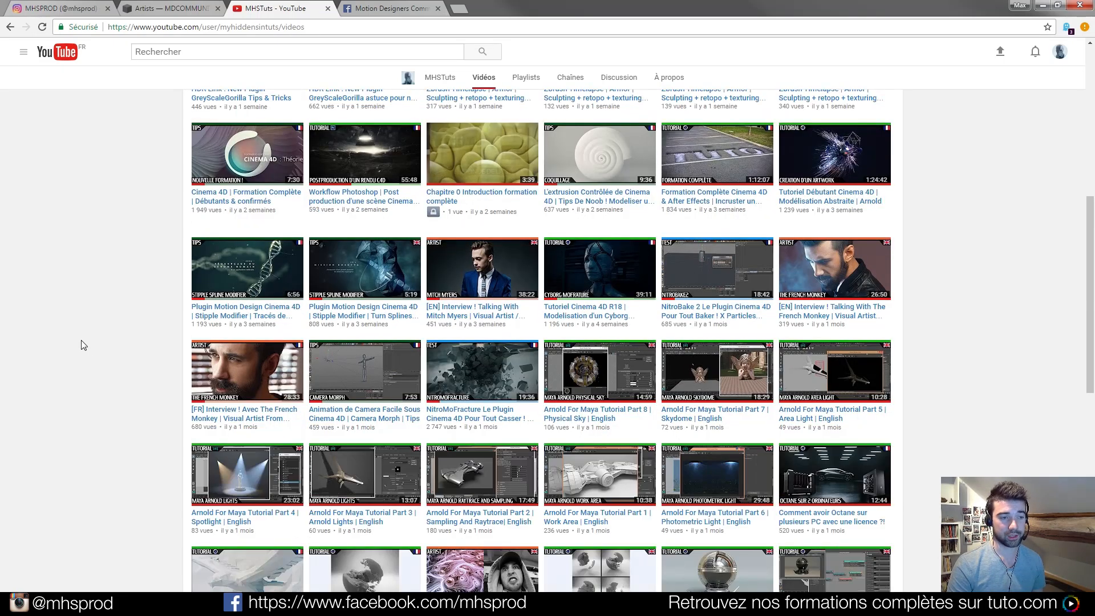
- Look through the older MHSTuts tutorials, loading another batch, and return to the start of the video list
scroll(102, 327, down, 6)
scroll(117, 305, down, 2)
scroll(948, 228, up, 4)
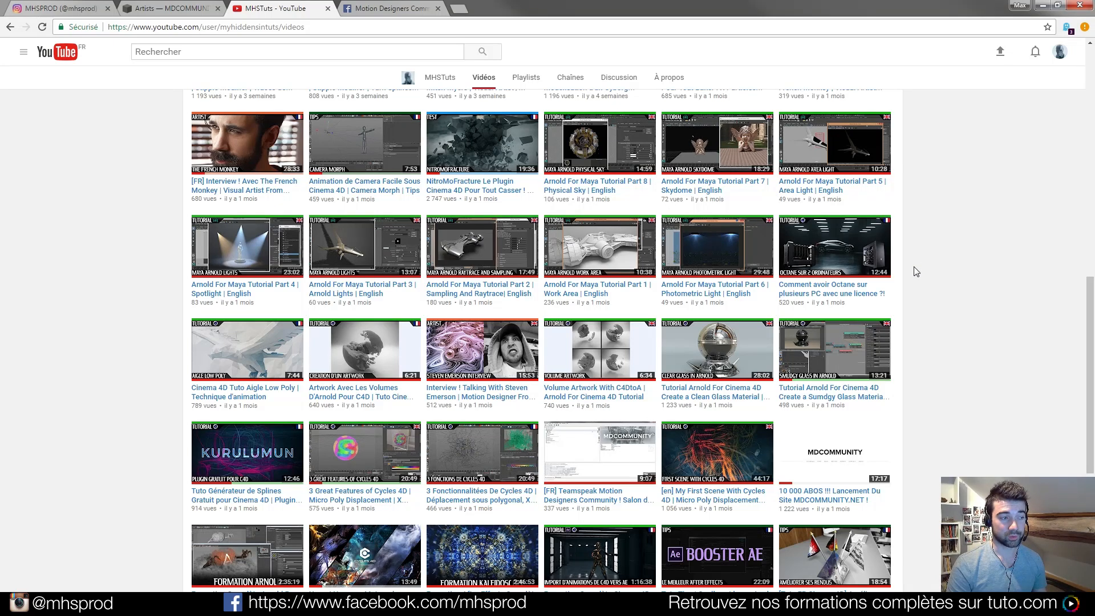
scroll(369, 282, down, 3)
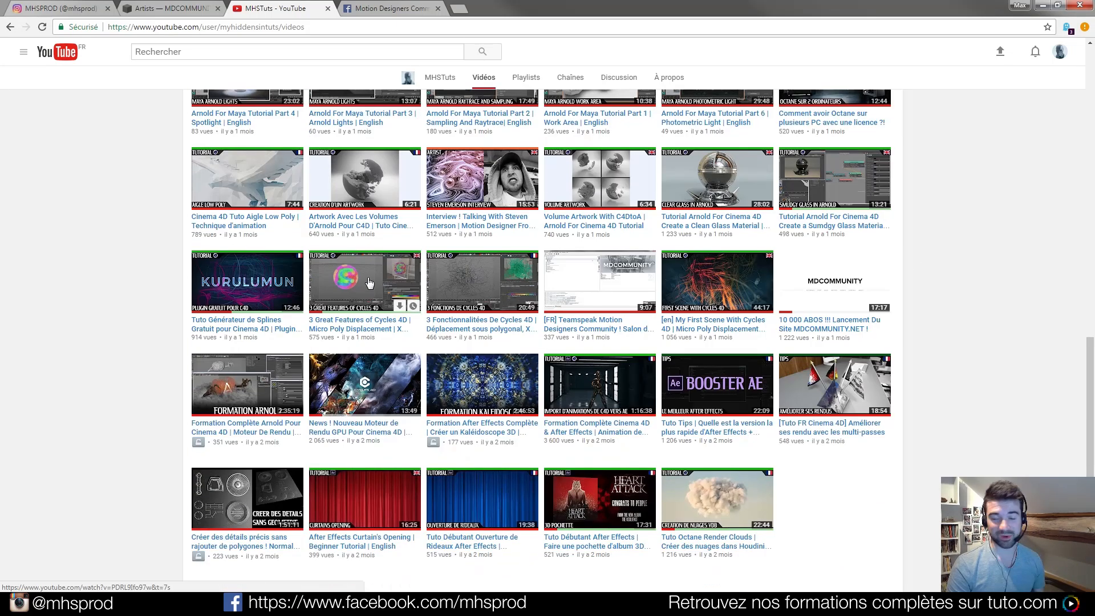
scroll(370, 282, down, 3)
click(548, 461)
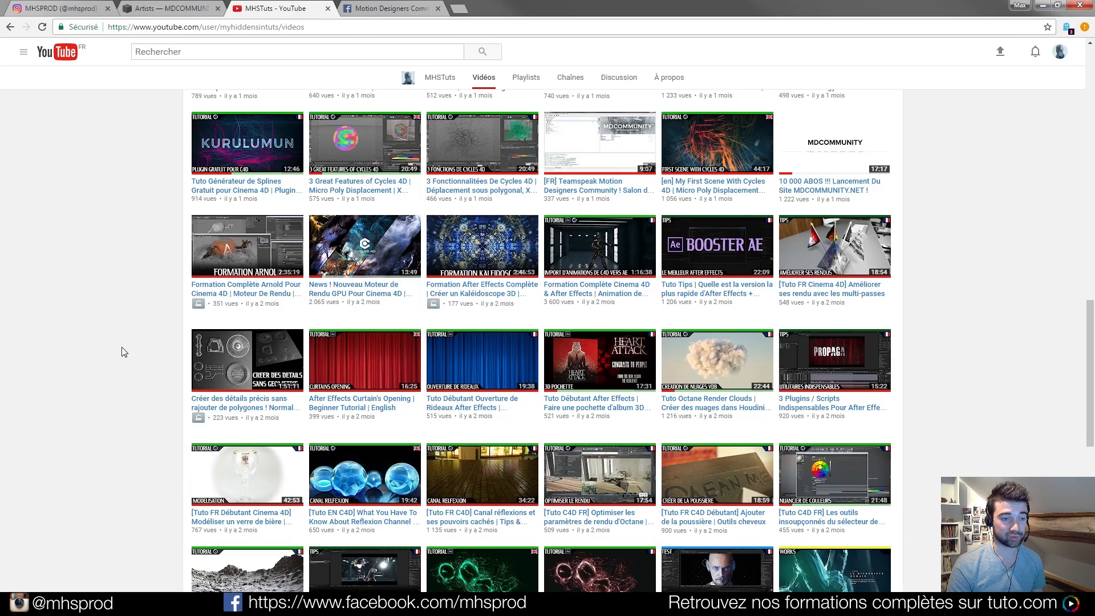
scroll(122, 350, down, 2)
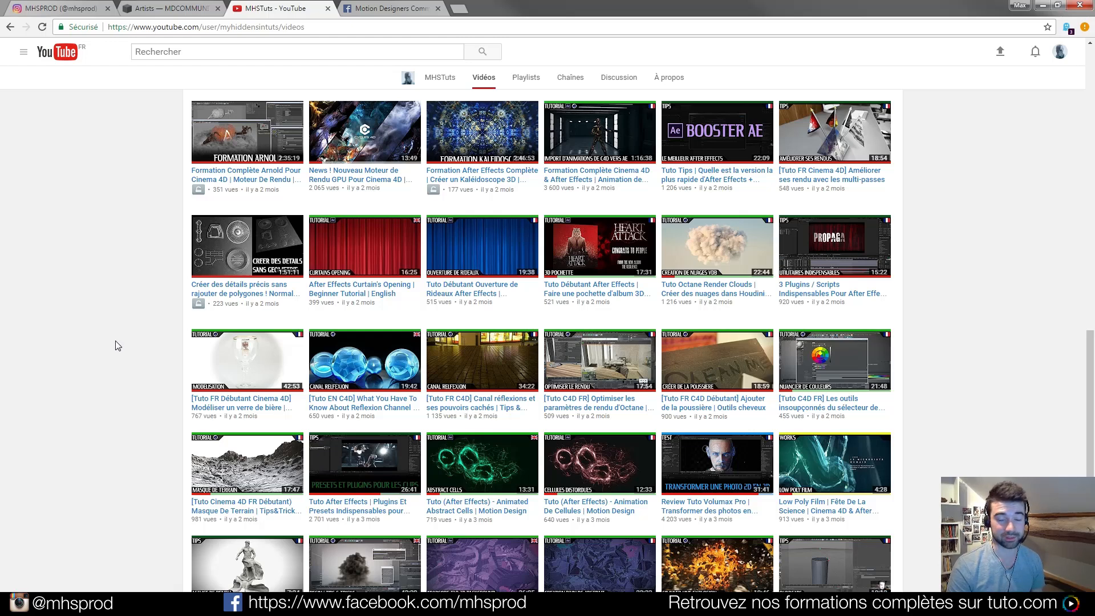
scroll(135, 358, up, 20)
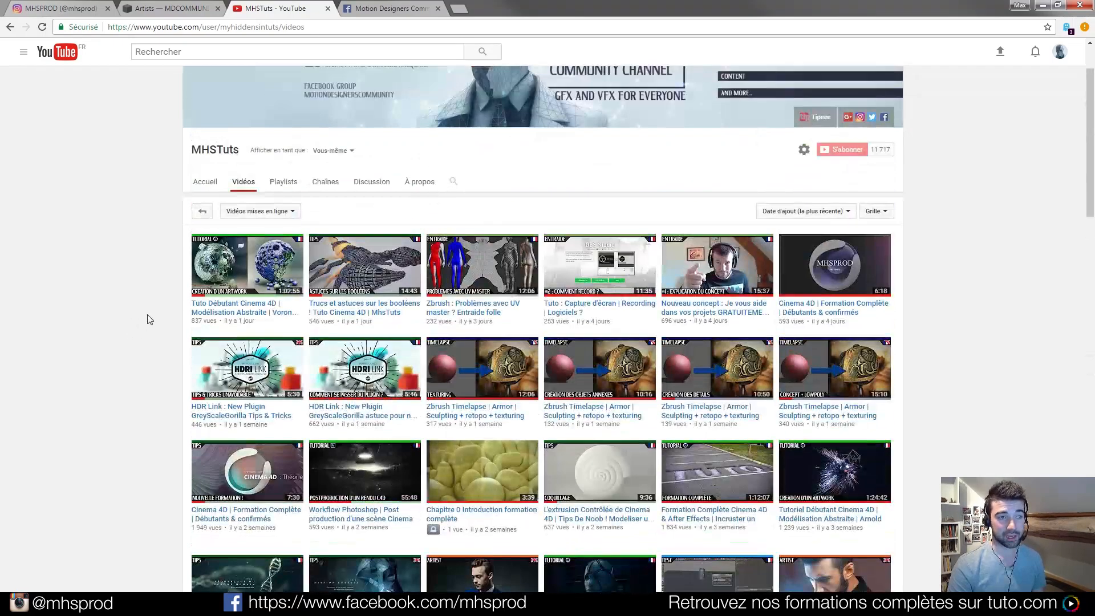
scroll(149, 322, up, 2)
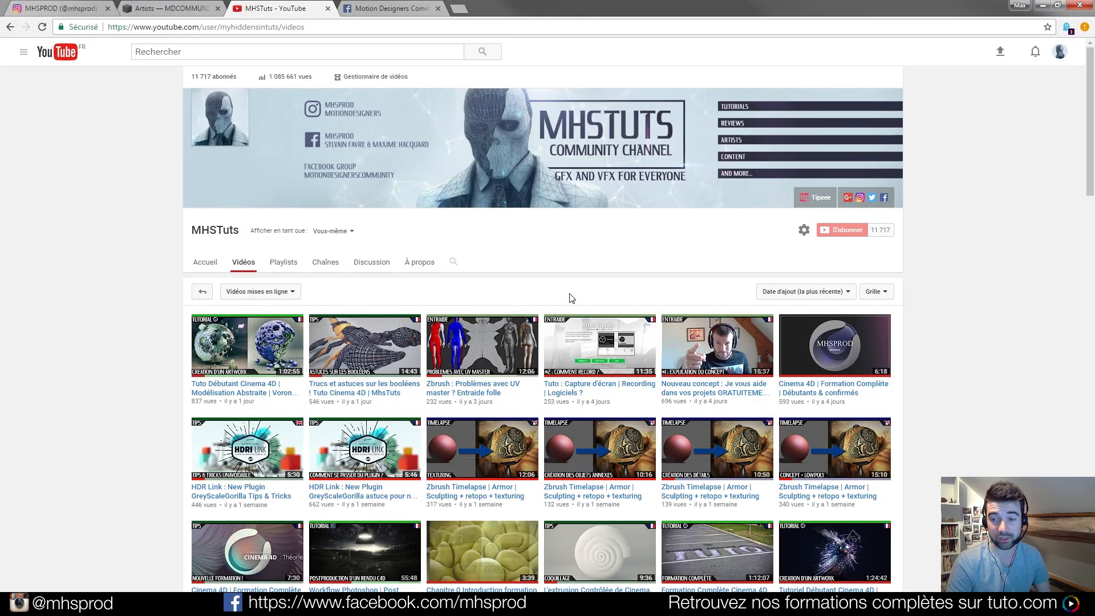
- Switch to the Motion Designers Community Facebook group and browse the members' posts in its feed
click(376, 8)
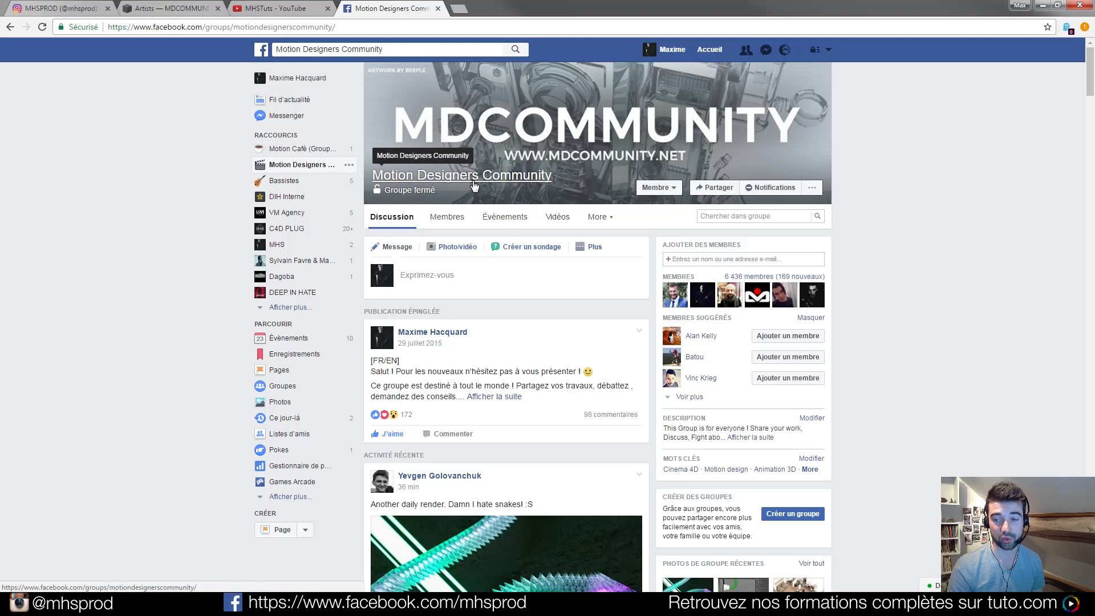
scroll(473, 184, down, 20)
scroll(521, 239, down, 20)
scroll(522, 229, down, 20)
scroll(526, 230, down, 20)
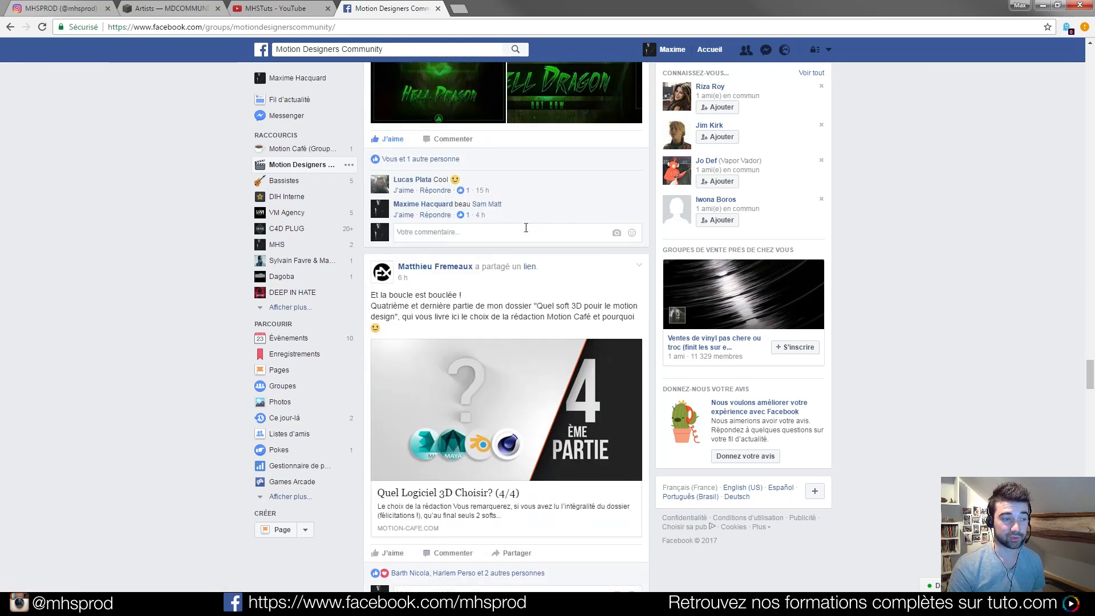
scroll(525, 228, down, 15)
scroll(528, 242, down, 8)
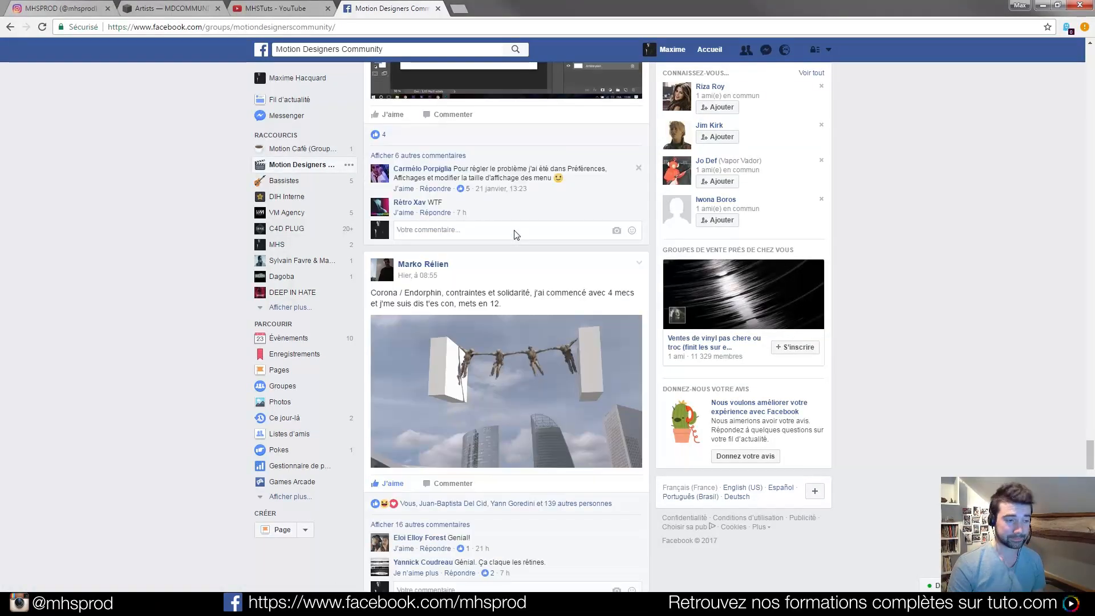
scroll(516, 234, down, 2)
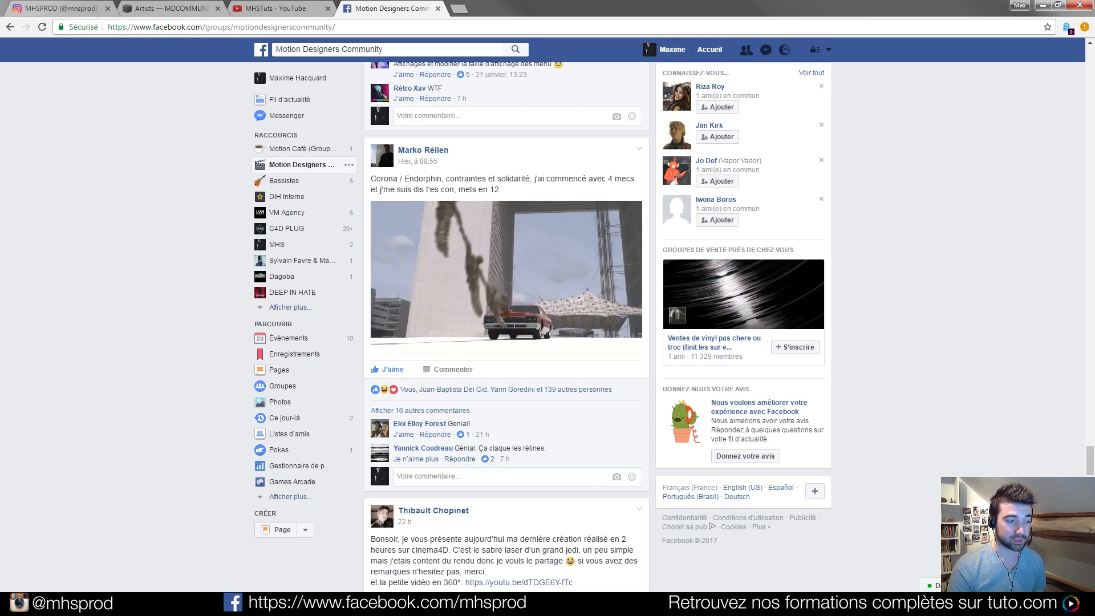
- Switch to Cinema 4D, preview the hand scene in a reduced Octane Live Viewer window, and minimize the viewer
key(alt+Tab)
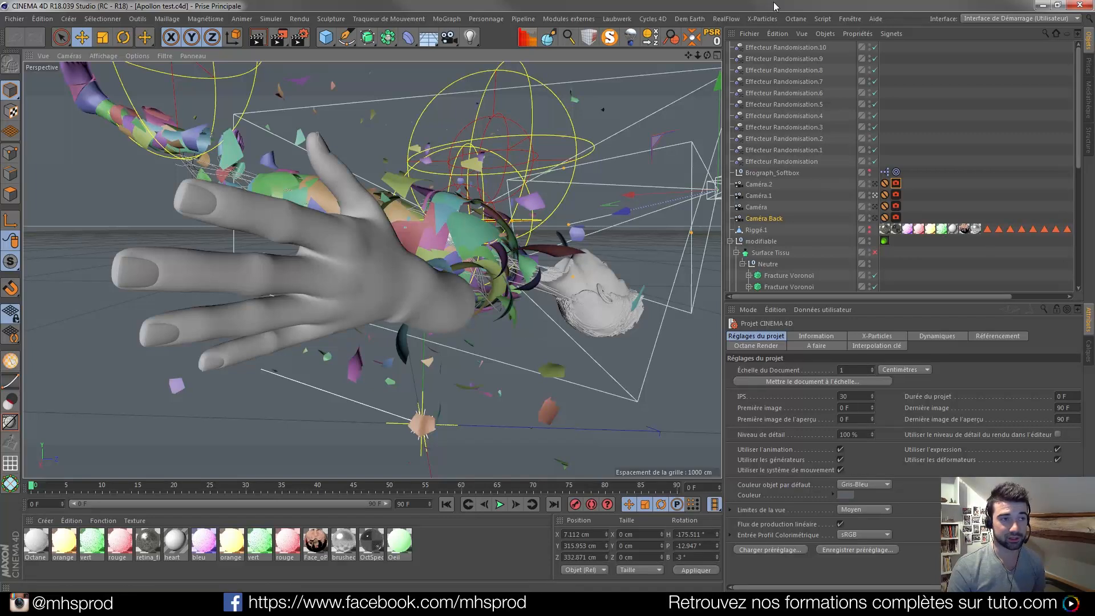
click(793, 20)
click(800, 49)
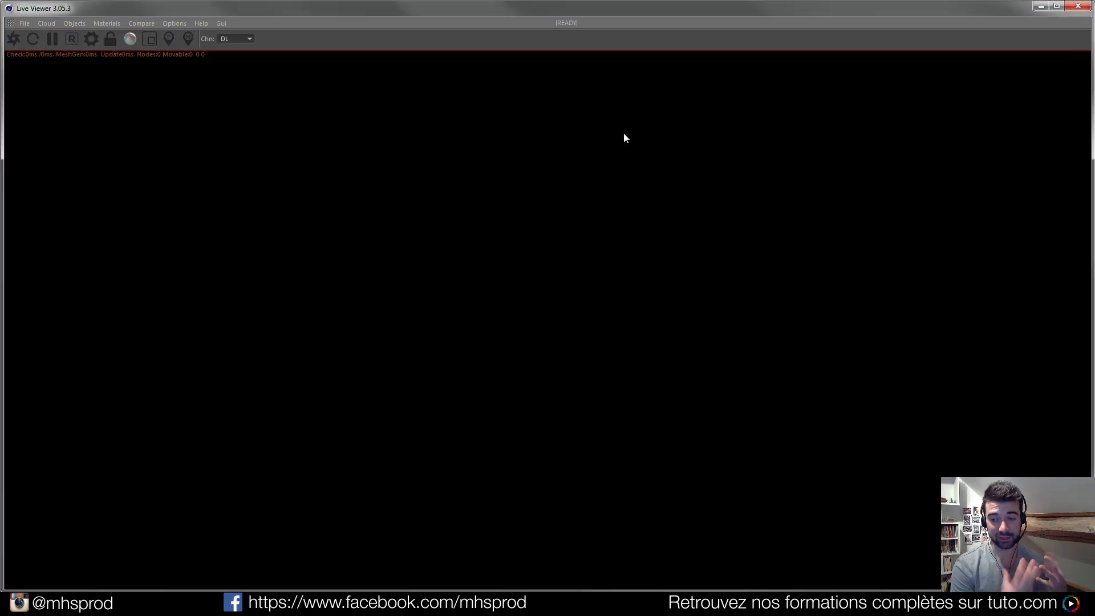
drag(2, 2, 606, 147)
click(490, 179)
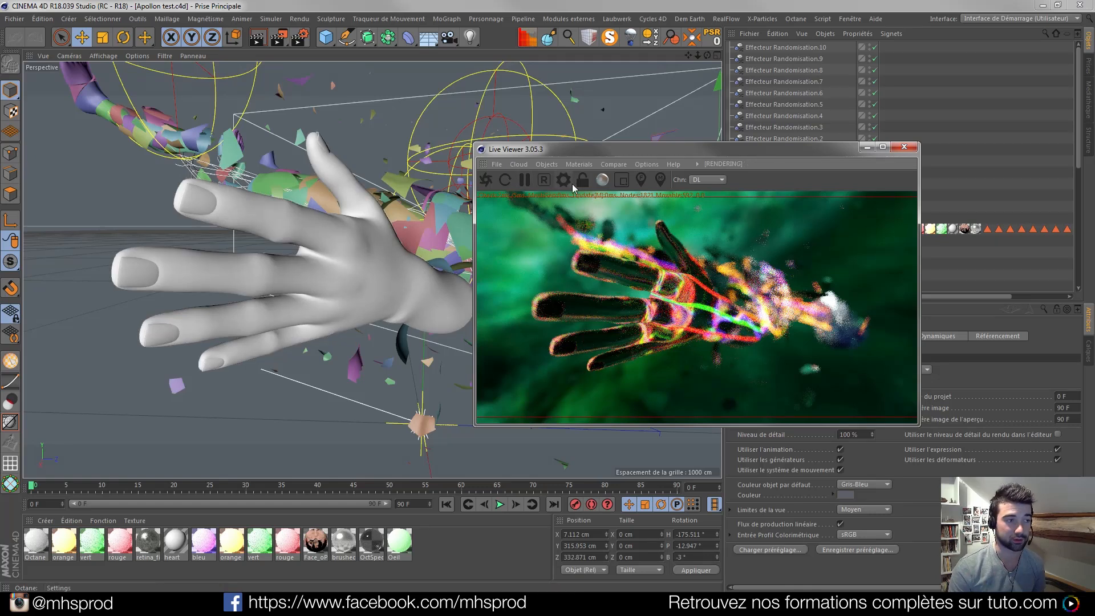
click(866, 147)
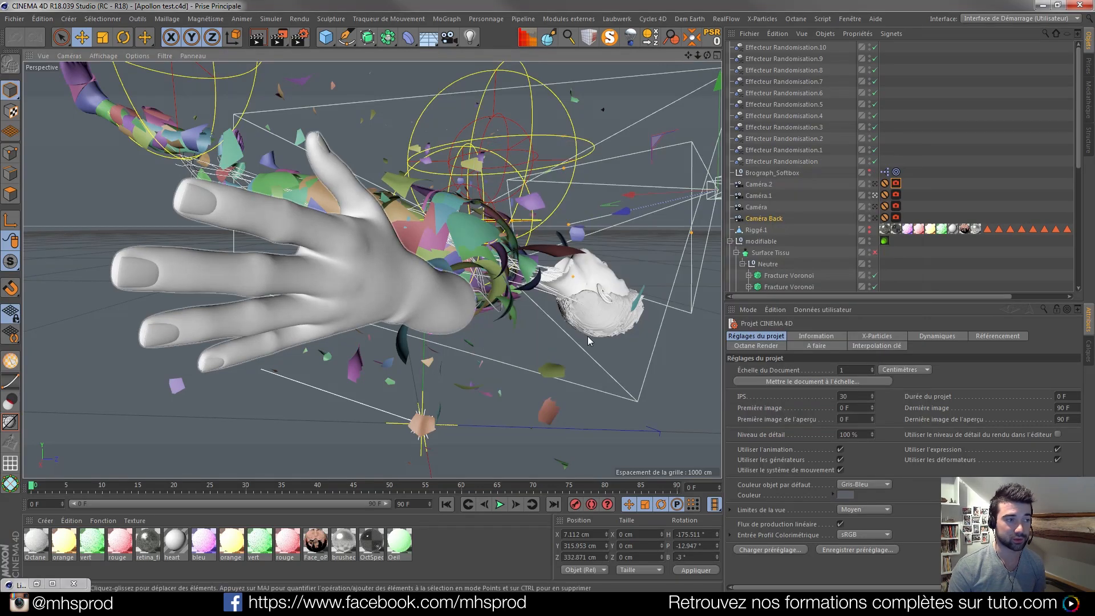
- Look through Caméra, return to the free editor view and examine the fractured figure from several angles
click(875, 207)
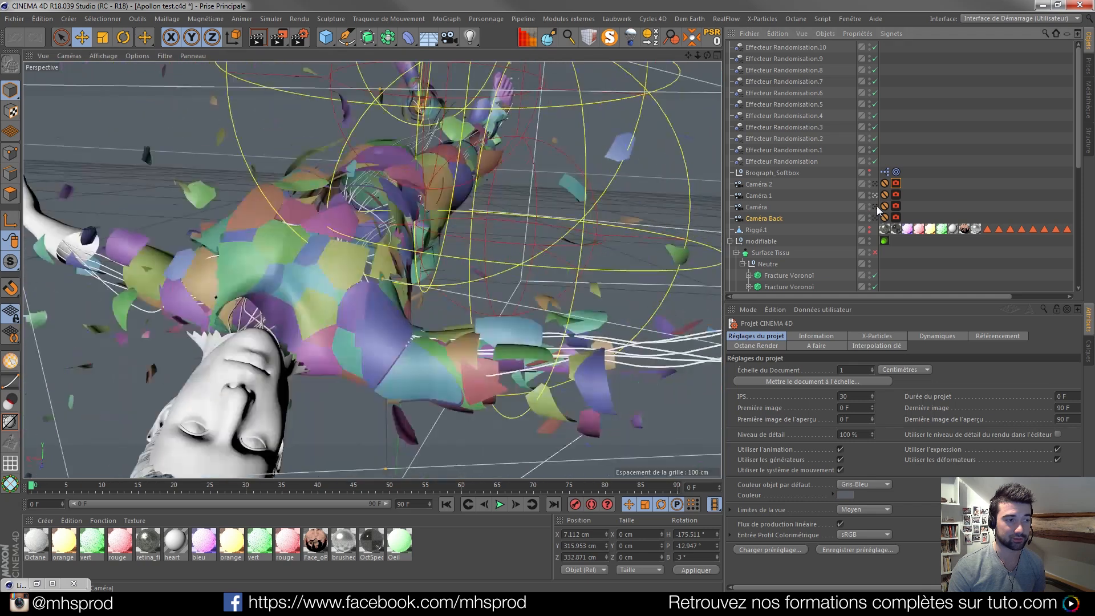
click(876, 207)
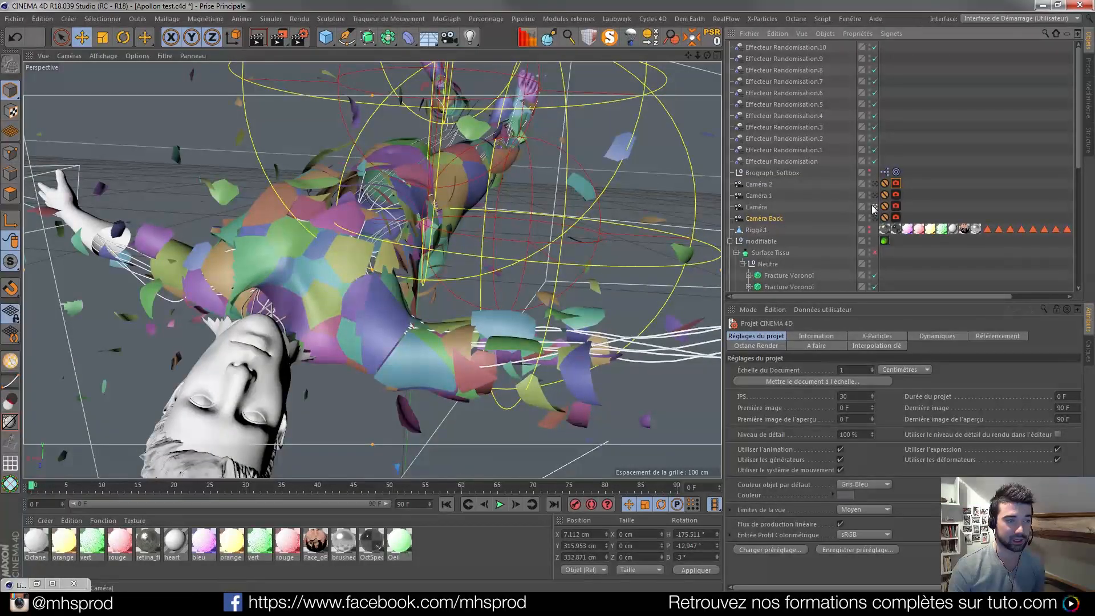
click(874, 208)
scroll(475, 306, down, 12)
alt+drag(614, 376, 551, 239)
scroll(371, 354, up, 8)
alt+middle_drag(319, 131, 413, 202)
alt+right_drag(388, 193, 456, 211)
alt+drag(456, 211, 420, 331)
alt+right_drag(422, 332, 336, 277)
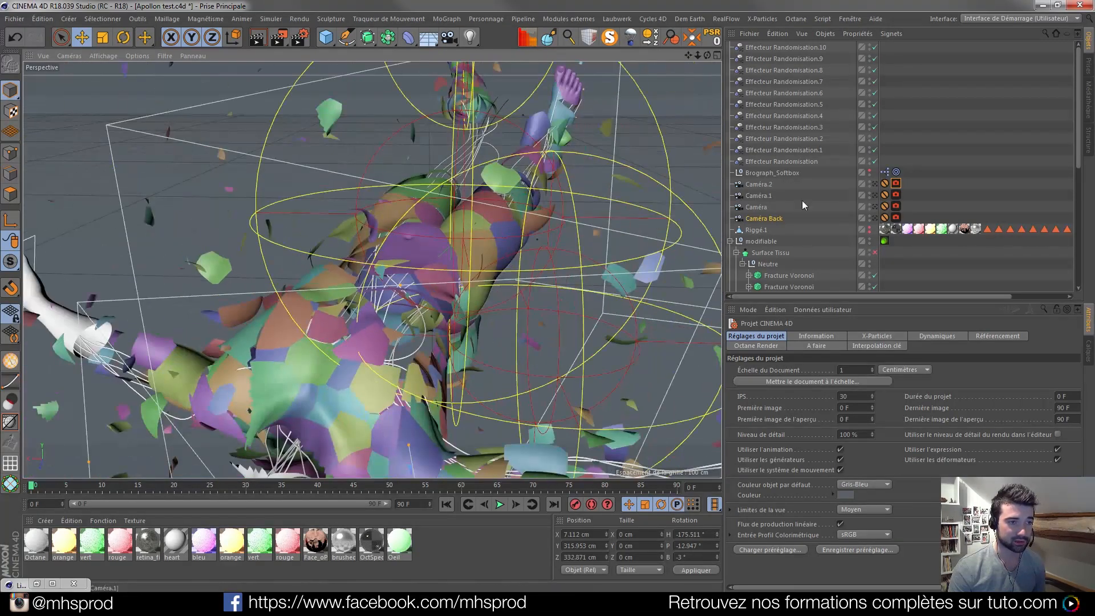
- Disable the Fracture Voronoi generators and Main flottante so that only the intact body and wrapped cables remain visible
scroll(805, 209, down, 2)
drag(874, 208, 873, 287)
scroll(866, 120, down, 5)
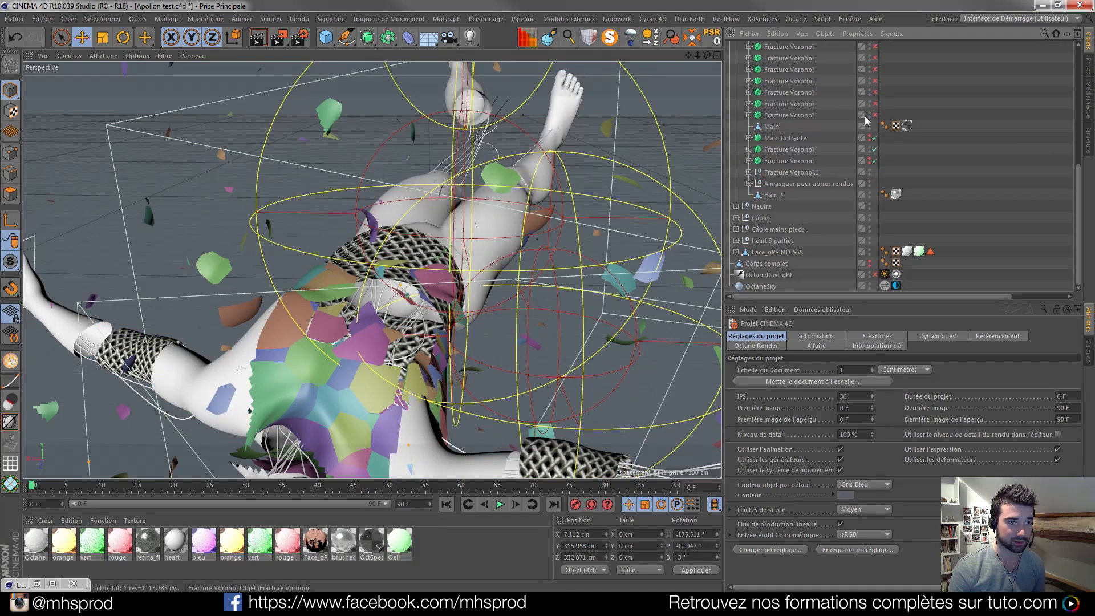
drag(875, 138, 874, 160)
scroll(437, 312, down, 4)
alt+drag(398, 364, 476, 419)
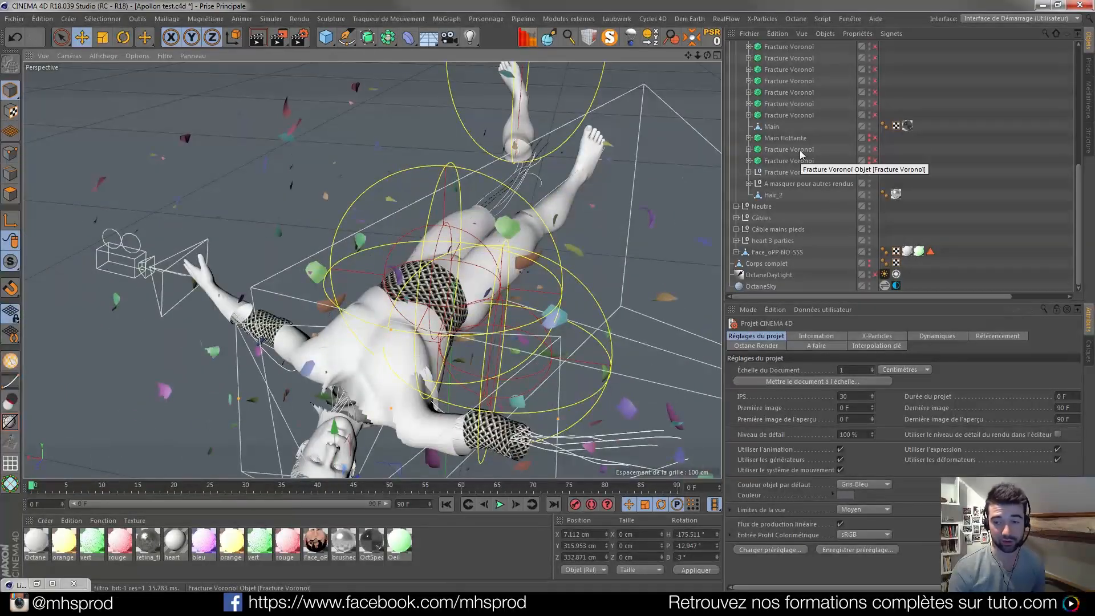
- Create a new empty project and search the content library presets for "base"
click(15, 22)
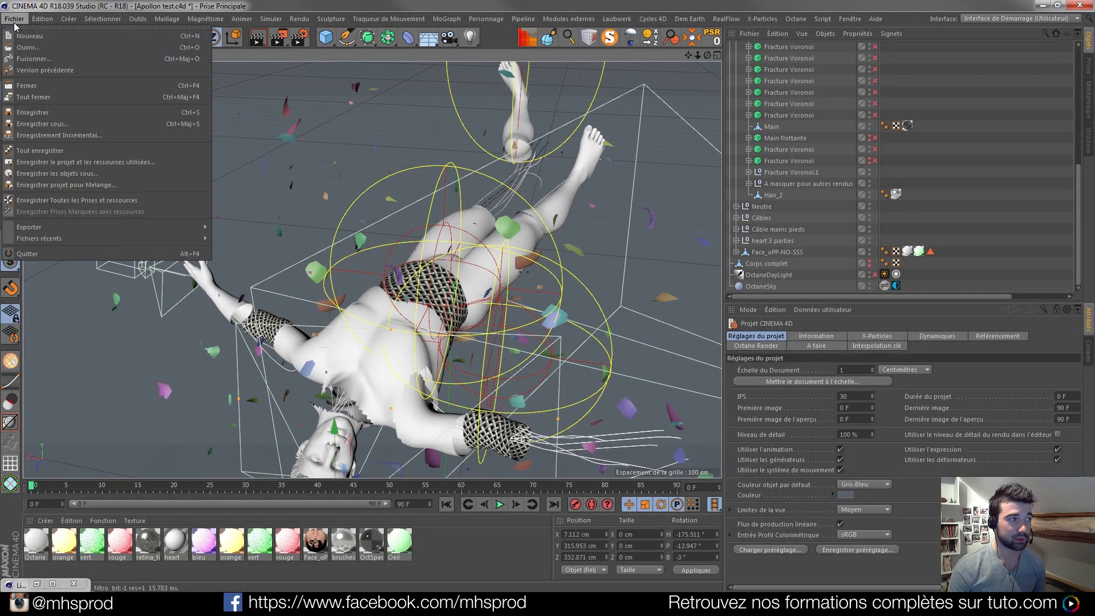
click(29, 36)
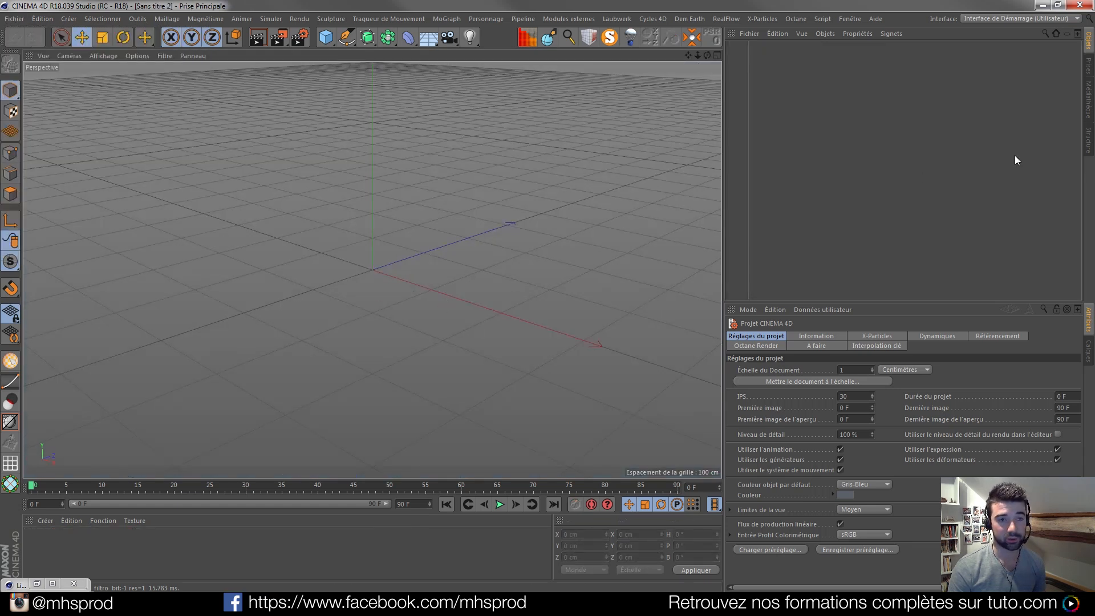
click(1087, 102)
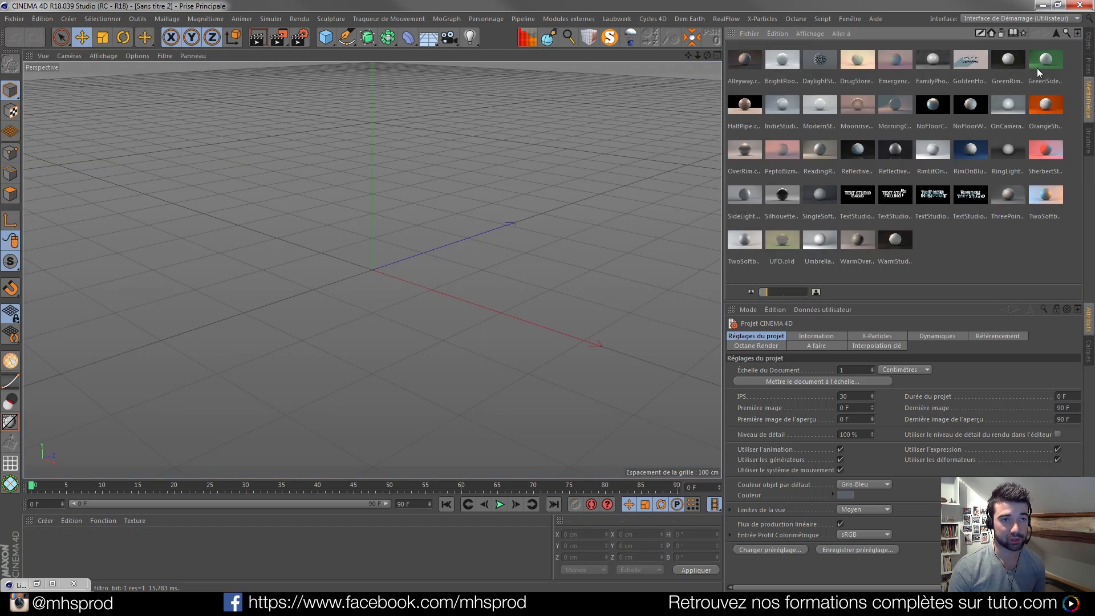
click(1065, 32)
double_click(890, 63)
text(base)
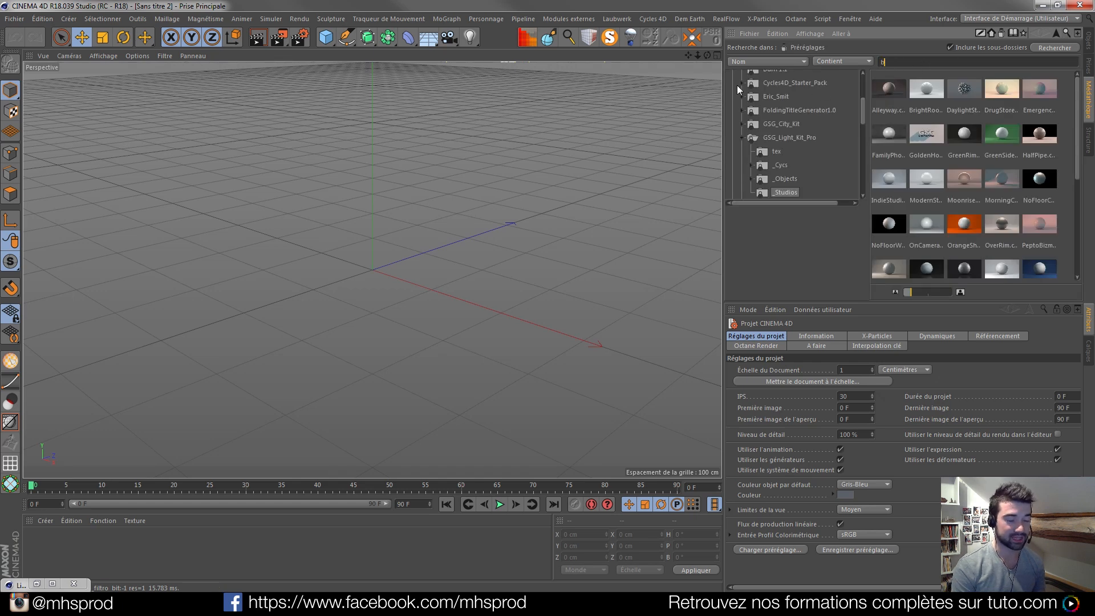
key(Return)
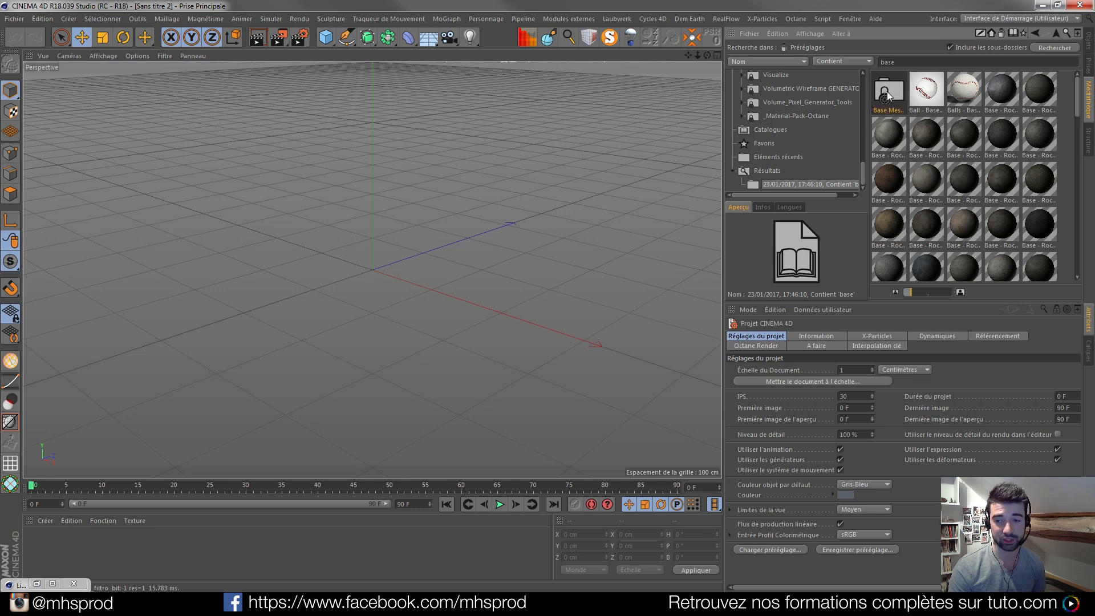
- Add the Male Base model from the Base Meshes presets to the new scene
double_click(887, 91)
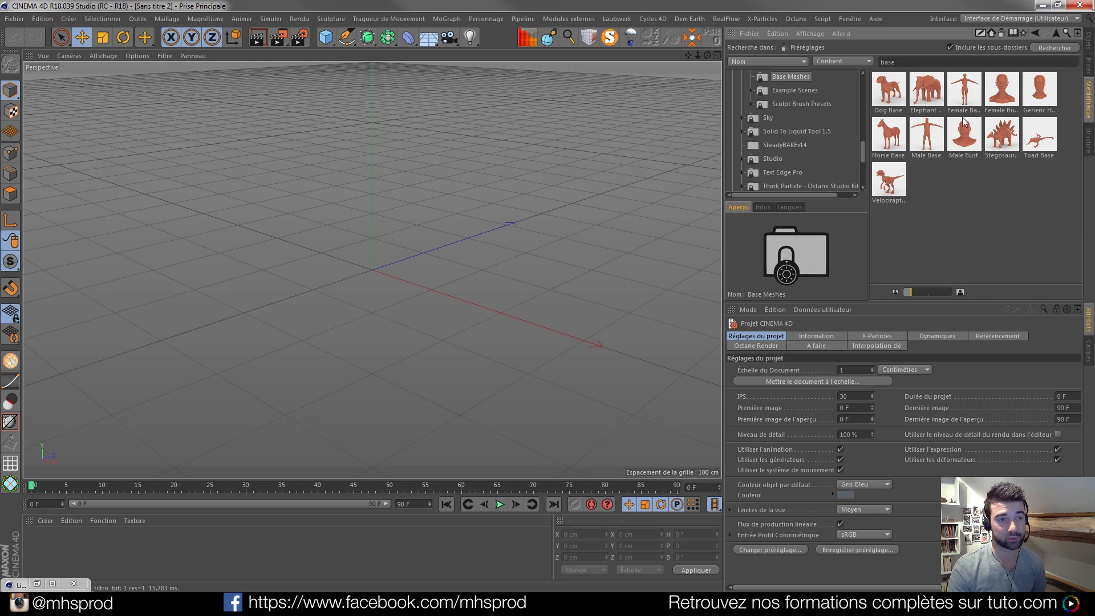
double_click(926, 135)
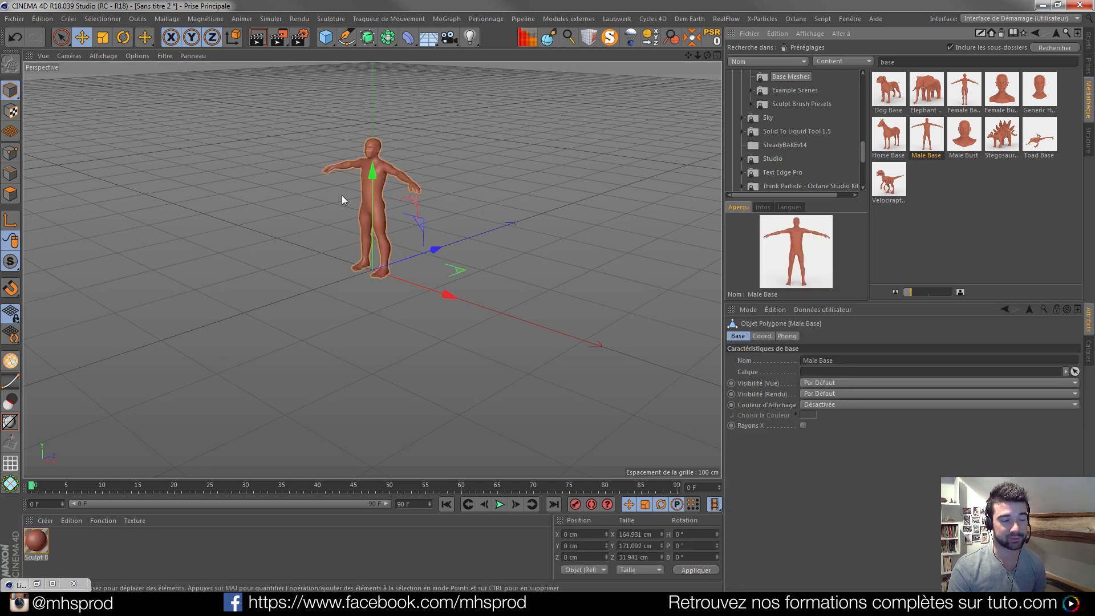
scroll(365, 171, up, 10)
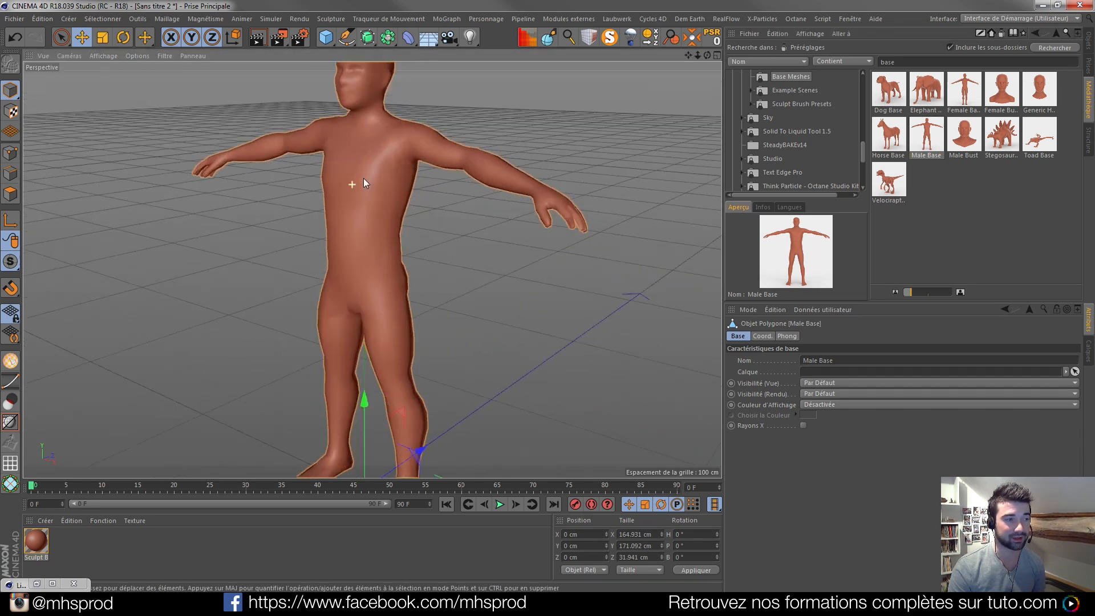
scroll(367, 174, down, 5)
- Delete the sculpt base material from the scene and return to the object list
click(36, 541)
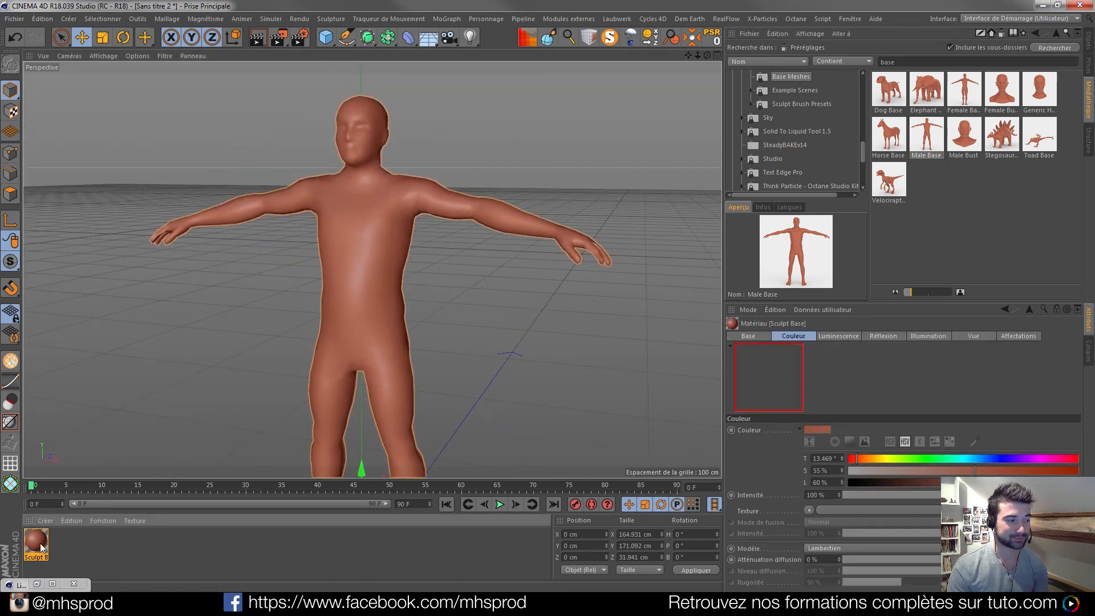
key(Delete)
click(1087, 41)
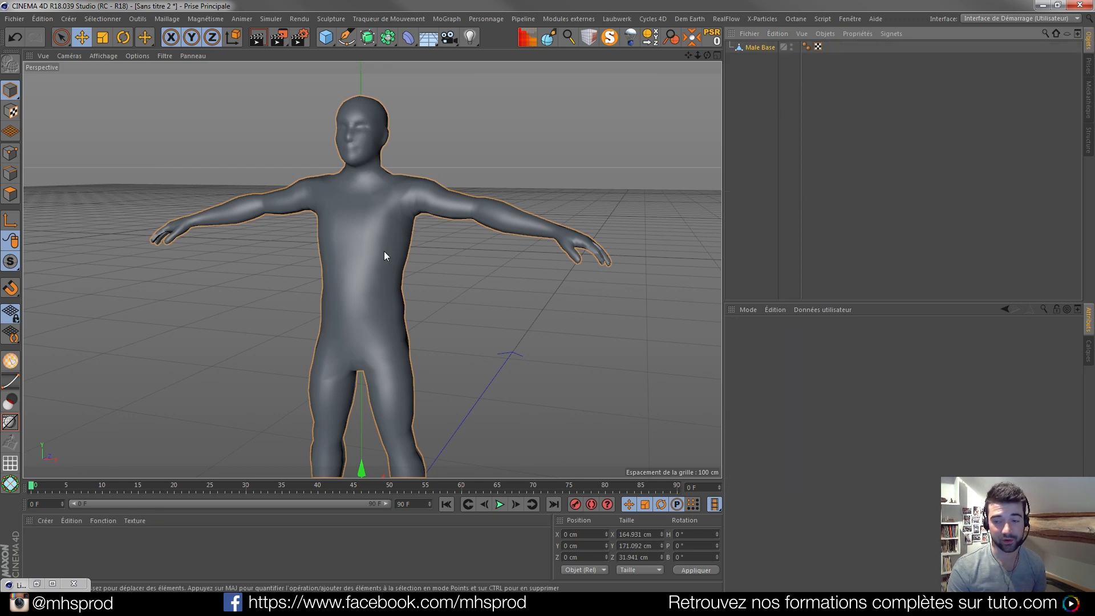
- Put the Male Base mesh in polygon editing mode with the Rectangle Selection tool active
click(756, 49)
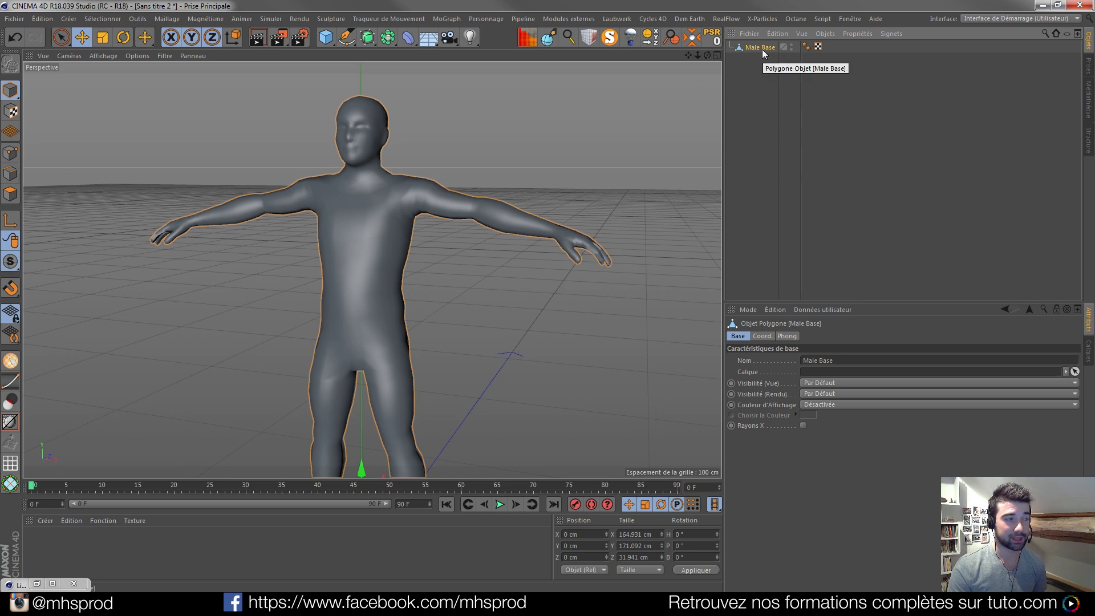
click(9, 195)
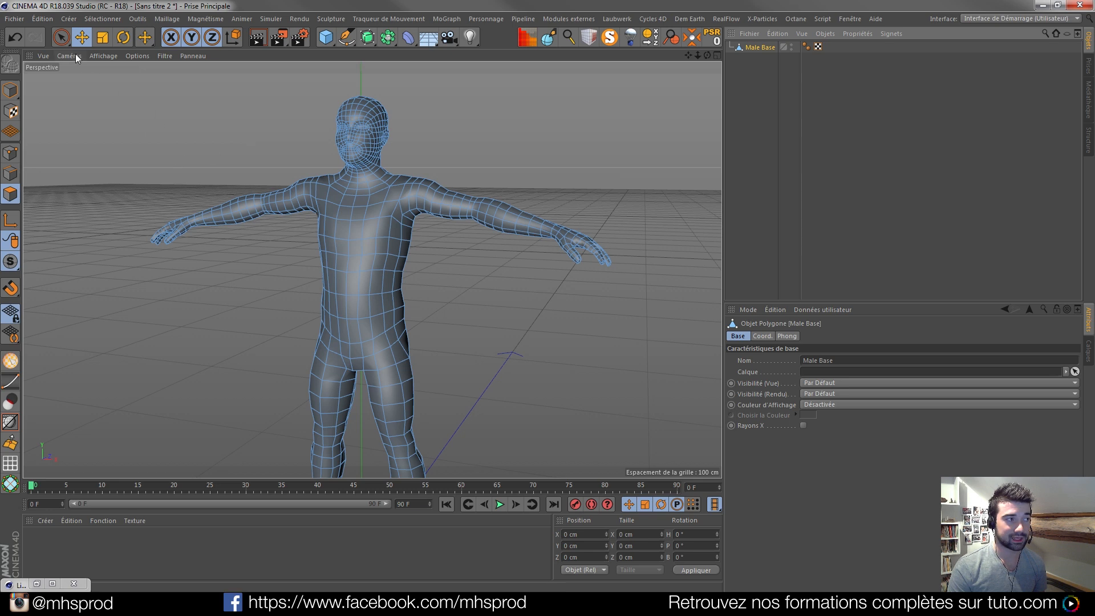
click(64, 40)
click(114, 74)
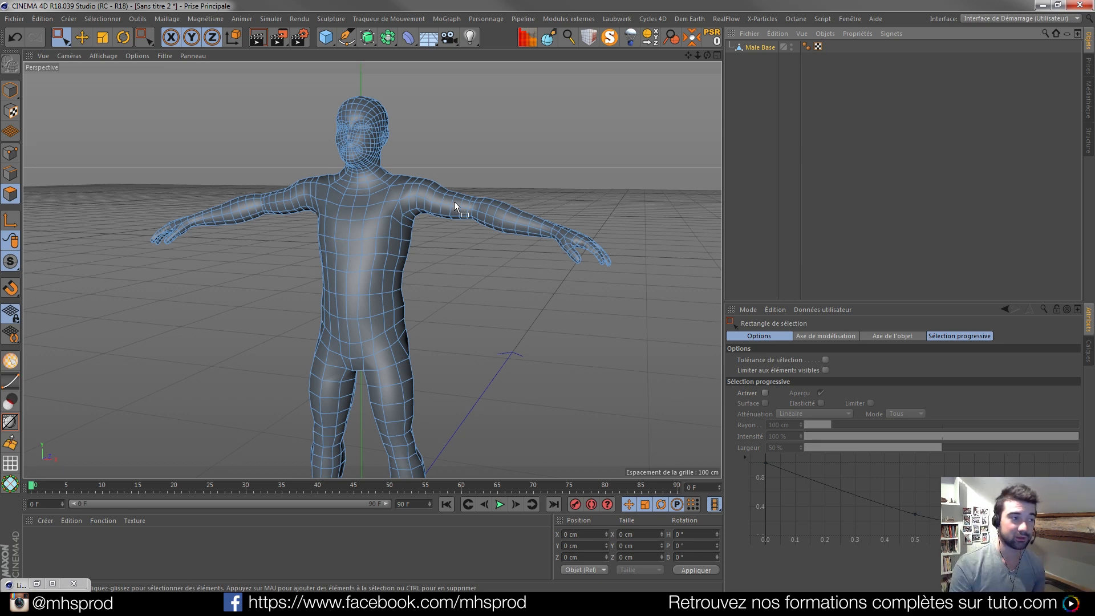
- Select the polygons of the figure's right forearm and hand from the elbow down and split them into a separate object
middle_drag(288, 207, 359, 208)
alt+drag(359, 208, 460, 220)
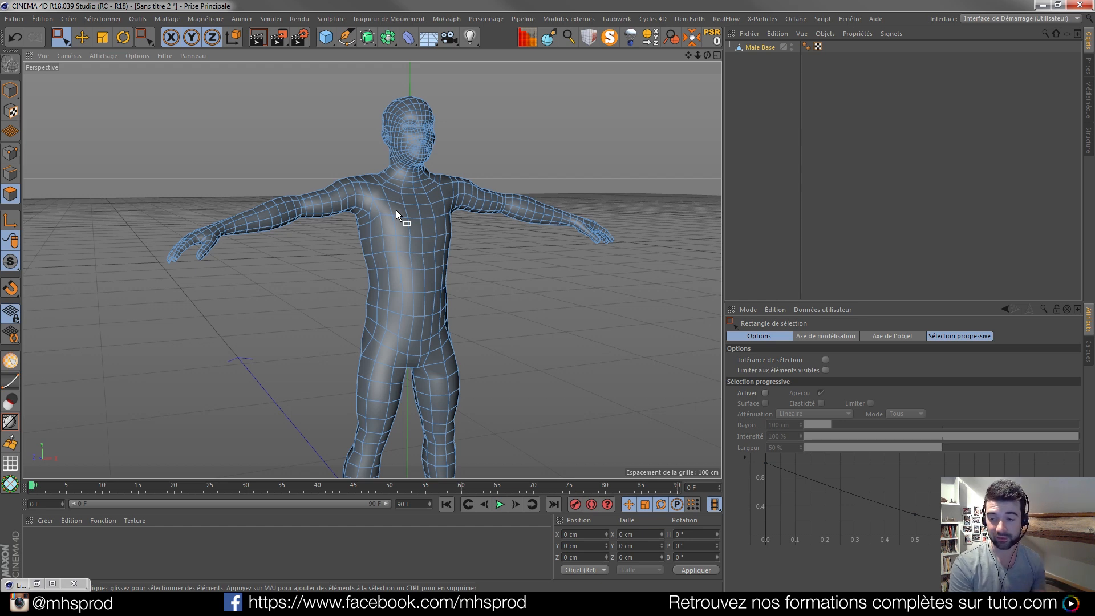
scroll(269, 244, down, 2)
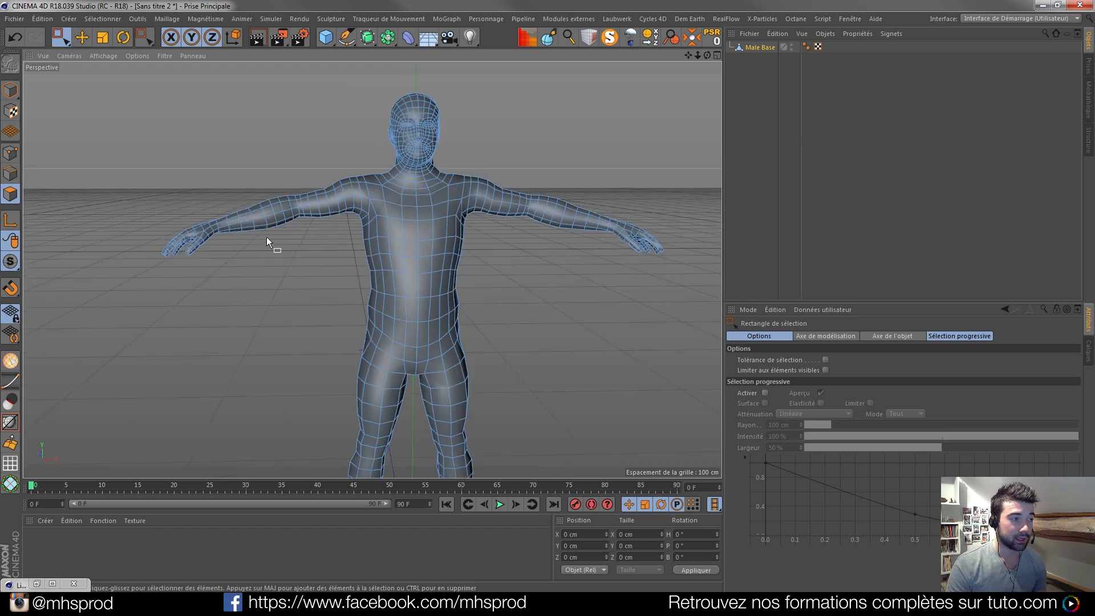
scroll(293, 220, up, 4)
scroll(326, 212, up, 2)
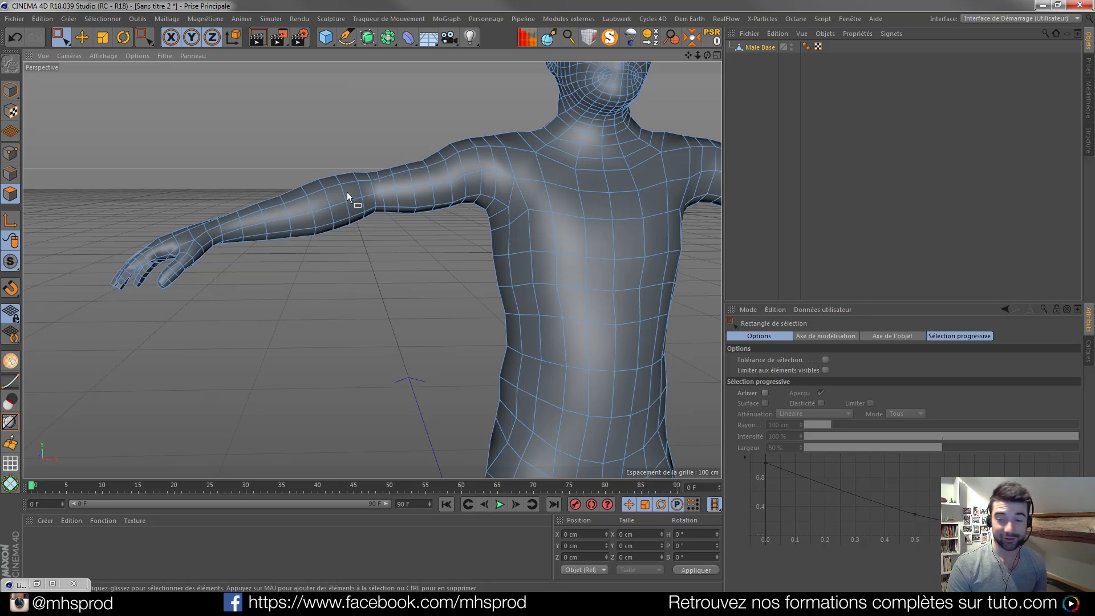
scroll(426, 274, down, 3)
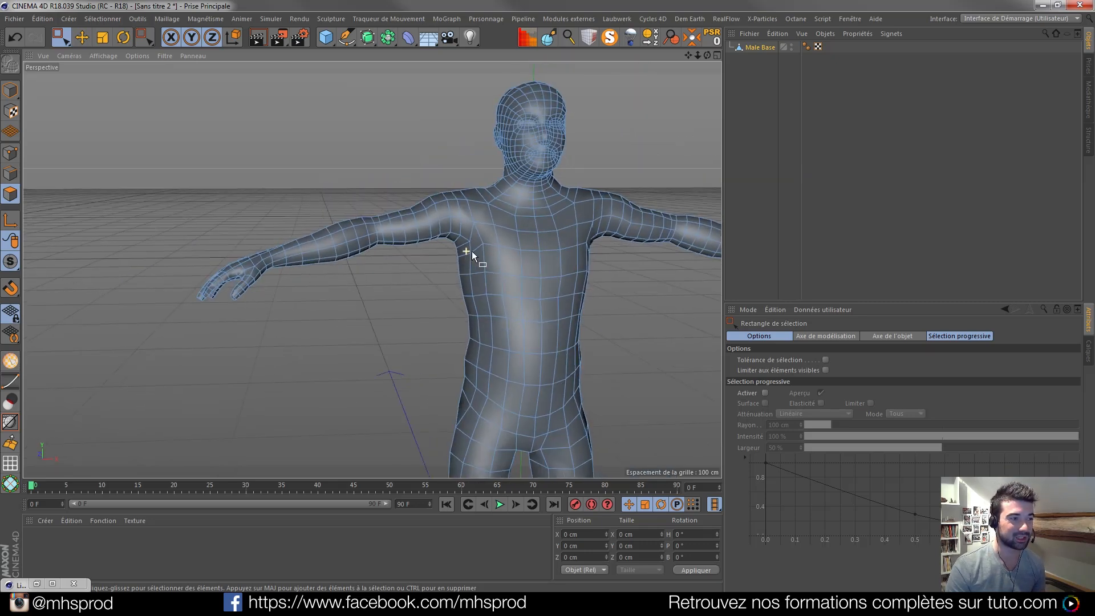
scroll(168, 252, up, 2)
alt+drag(287, 255, 218, 257)
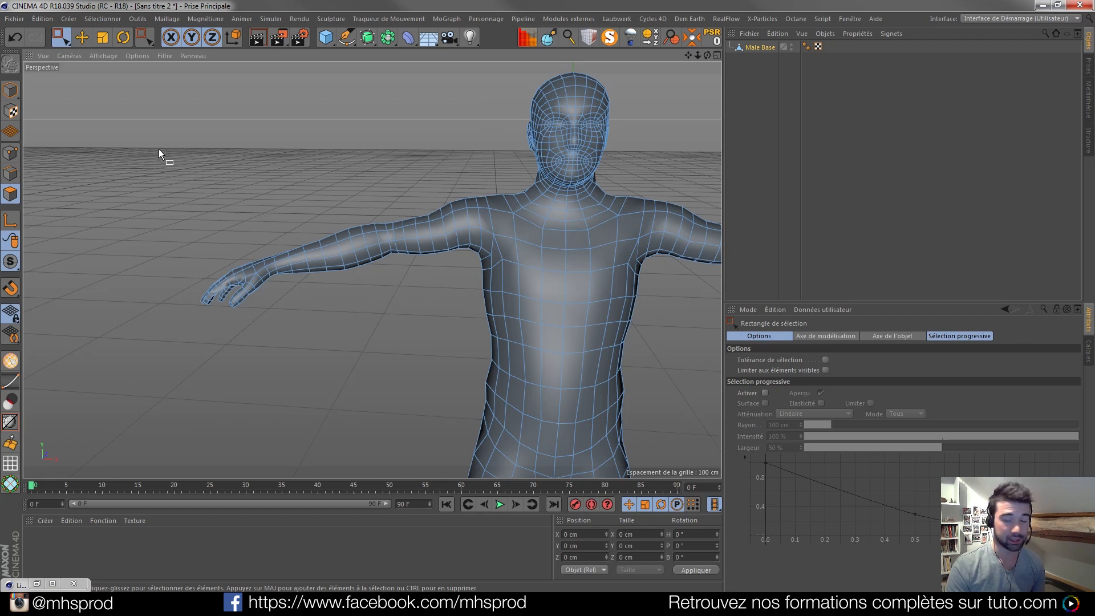
drag(158, 149, 399, 373)
alt+drag(404, 257, 414, 219)
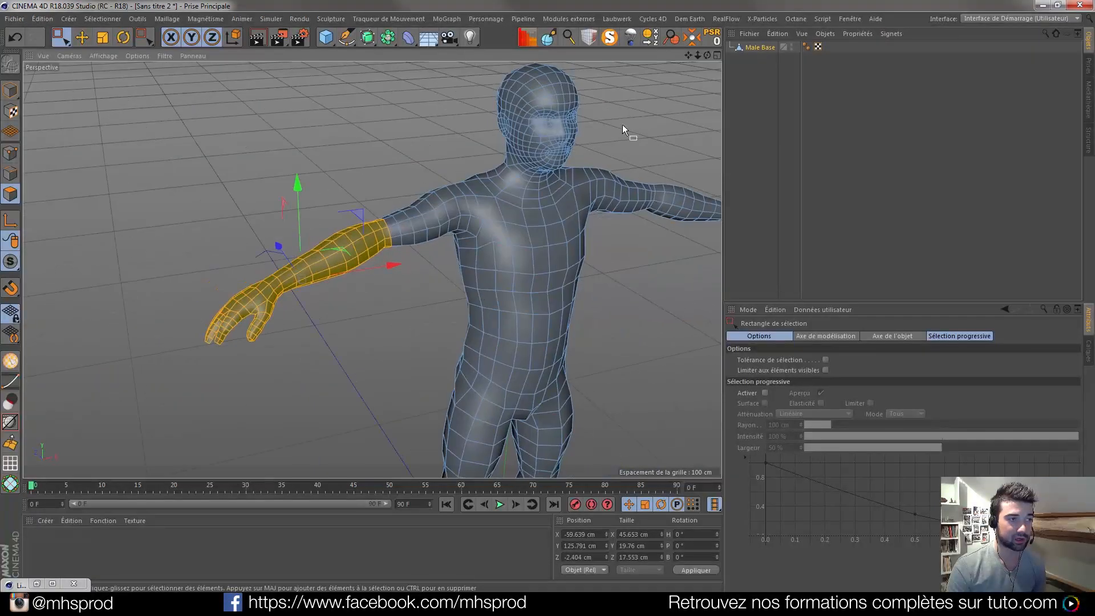
click(591, 38)
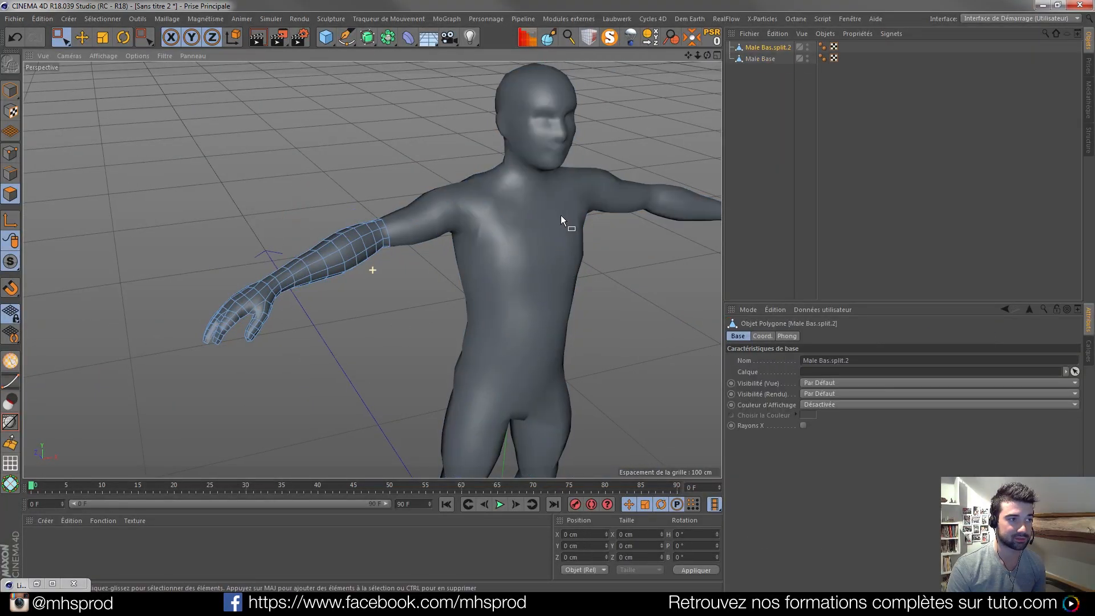
- Select the head polygons of Male Base and add the missing polygons at the front of the neck
alt+drag(560, 215, 744, 83)
click(758, 59)
alt+drag(529, 213, 445, 201)
alt+drag(326, 222, 343, 203)
scroll(388, 214, up, 6)
alt+drag(409, 225, 432, 241)
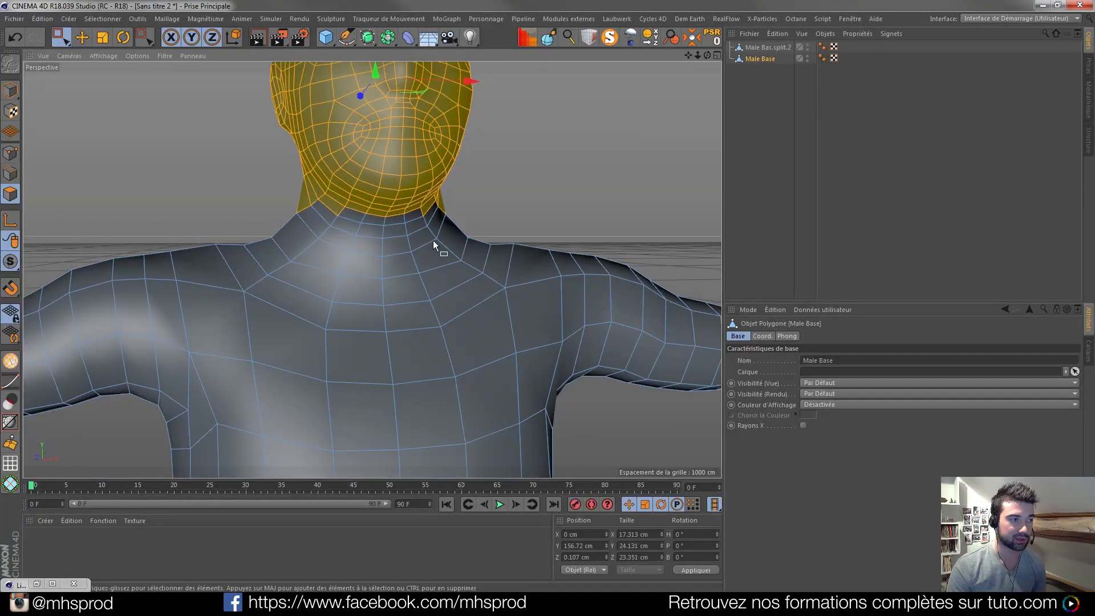
click(83, 45)
mouse_move(367, 217)
alt+mouse_down()
mouse_move(348, 202)
mouse_move(388, 211)
alt+mouse_up()
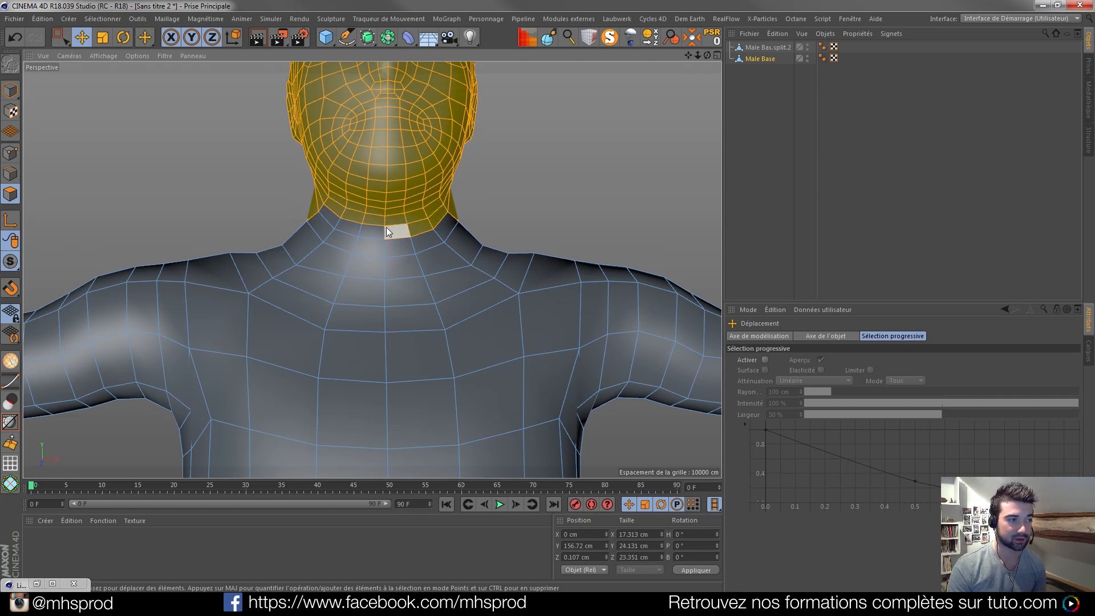
mouse_move(448, 218)
shift+mouse_down()
mouse_move(436, 213)
mouse_move(618, 274)
mouse_move(398, 250)
shift+mouse_up()
scroll(418, 323, down, 3)
alt+middle_drag(419, 323, 382, 189)
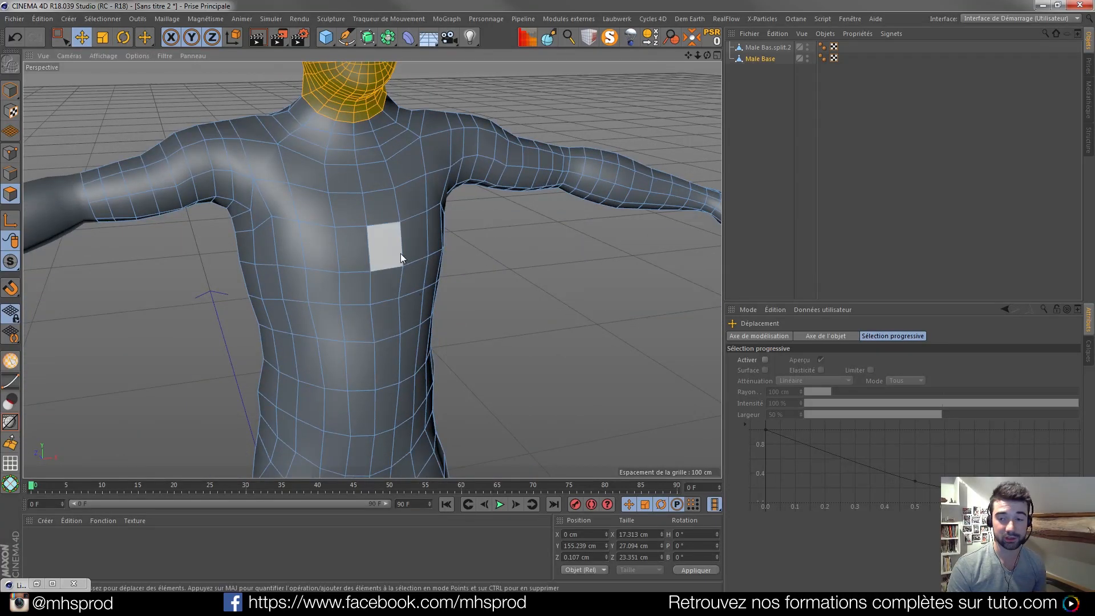
- Try painting chest polygons into the selection and removing them from it again
mouse_move(398, 244)
mouse_down()
mouse_move(327, 321)
mouse_move(337, 303)
mouse_up()
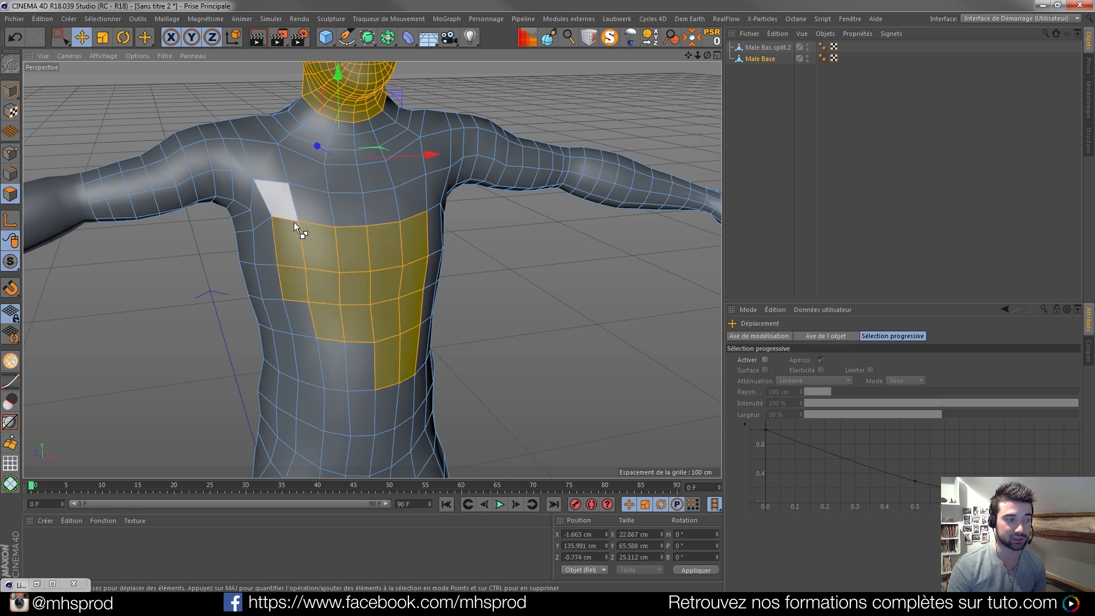
mouse_move(275, 218)
ctrl+mouse_down()
mouse_move(281, 258)
mouse_move(348, 258)
mouse_move(278, 272)
mouse_move(450, 325)
mouse_move(388, 347)
ctrl+mouse_up()
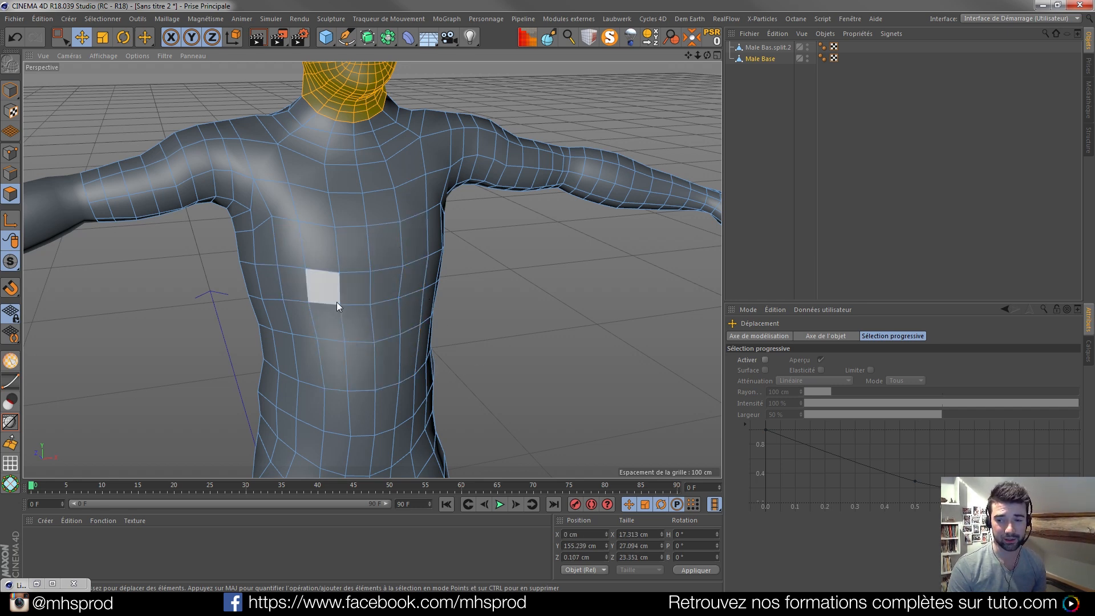
- Split the selected head and neck polygons into a separate object and inspect the face mesh up close
alt+drag(341, 293, 371, 266)
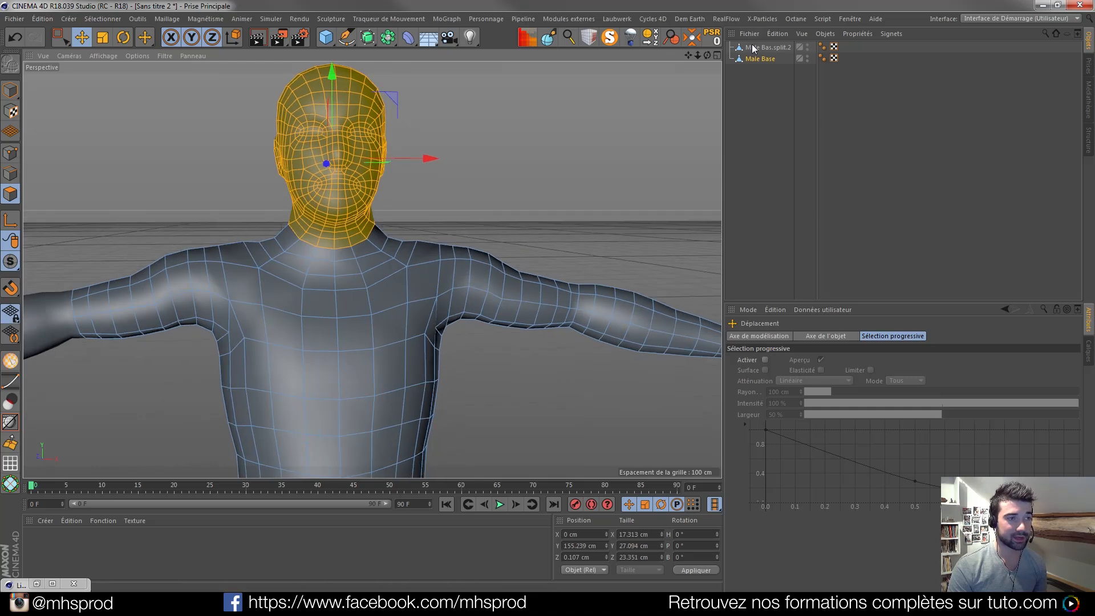
click(589, 38)
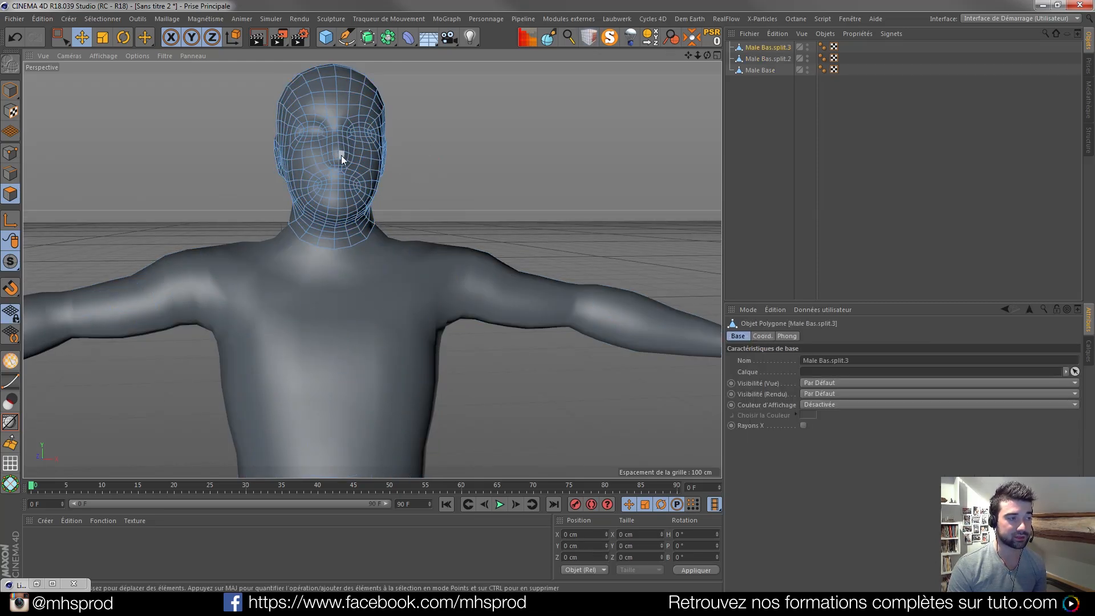
alt+drag(341, 155, 399, 160)
alt+right_drag(319, 158, 352, 135)
alt+middle_drag(351, 135, 431, 262)
alt+drag(426, 260, 344, 245)
alt+right_drag(343, 245, 483, 267)
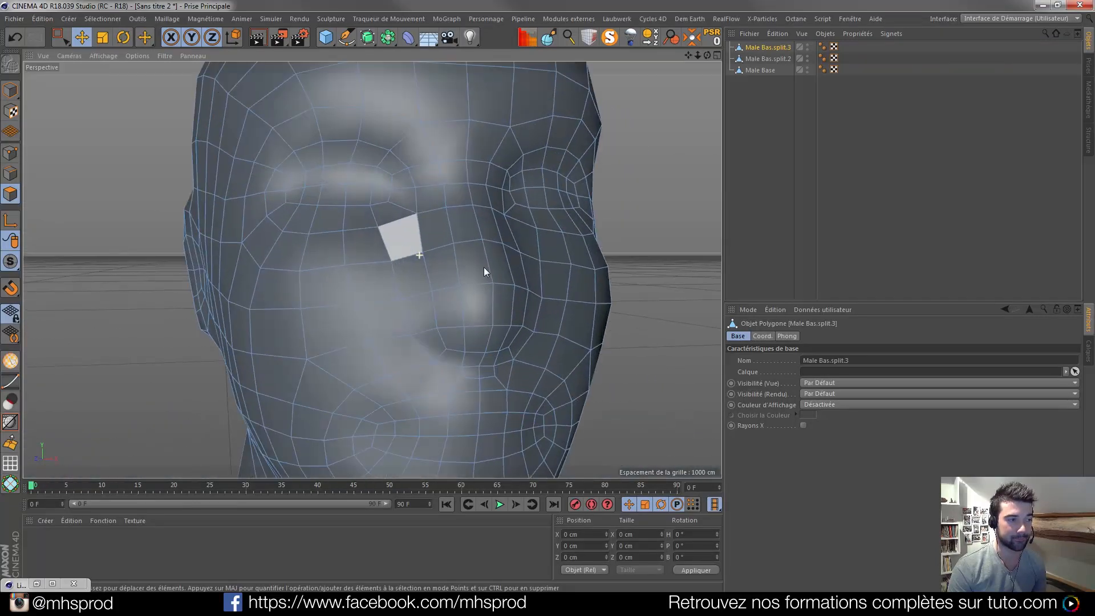
scroll(484, 268, down, 5)
scroll(454, 320, down, 8)
alt+middle_drag(468, 357, 419, 173)
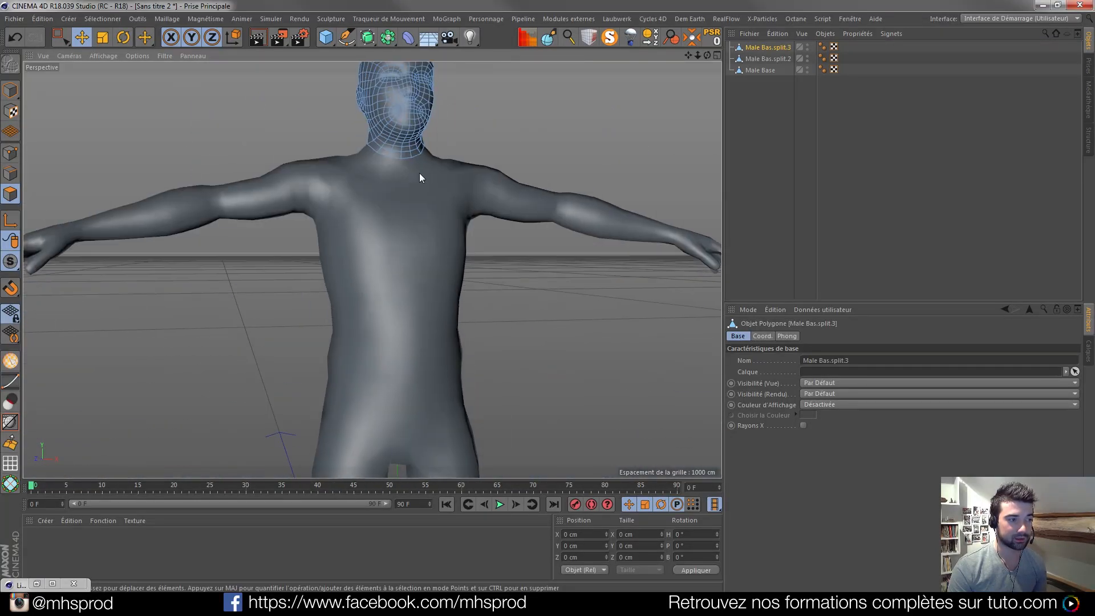
- Select the Male Base polygons of the figure's left hand and wrist and split them into a separate object
click(760, 69)
alt+drag(522, 195, 444, 186)
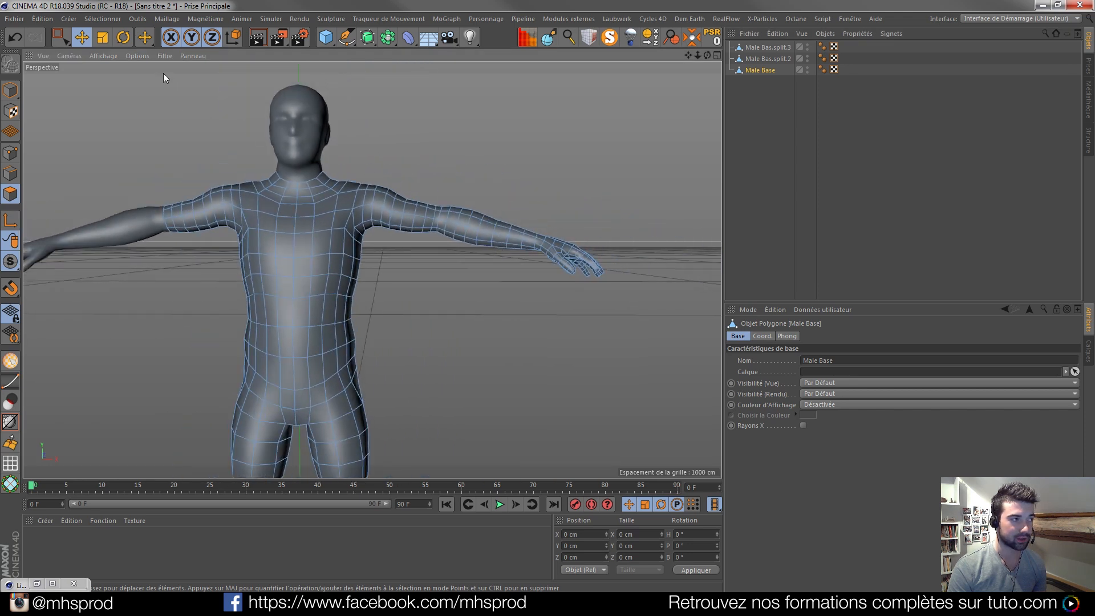
click(61, 38)
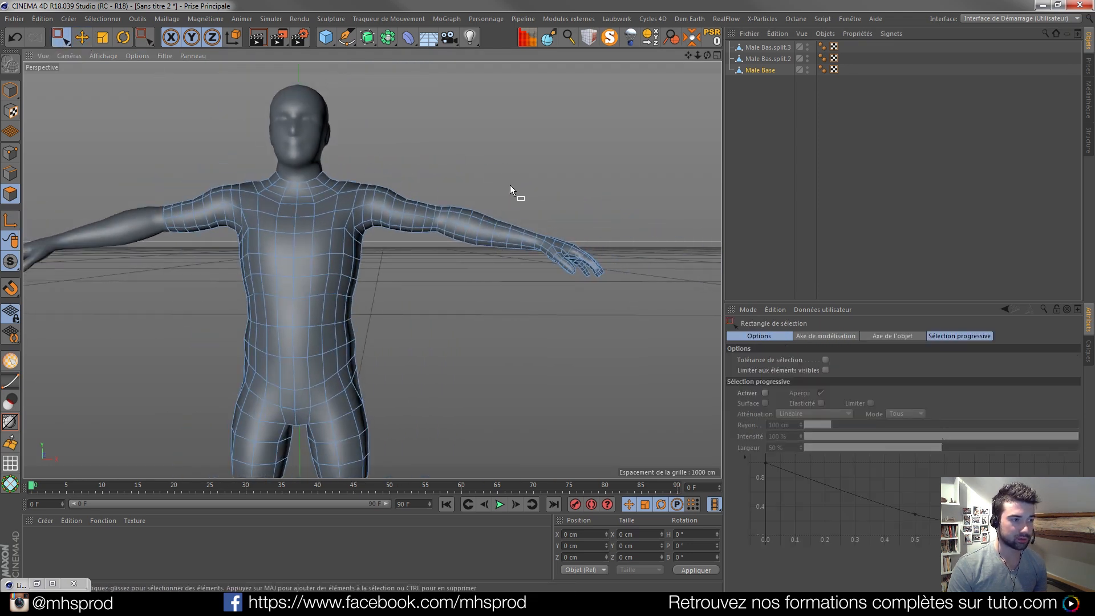
drag(510, 185, 628, 334)
scroll(528, 241, up, 5)
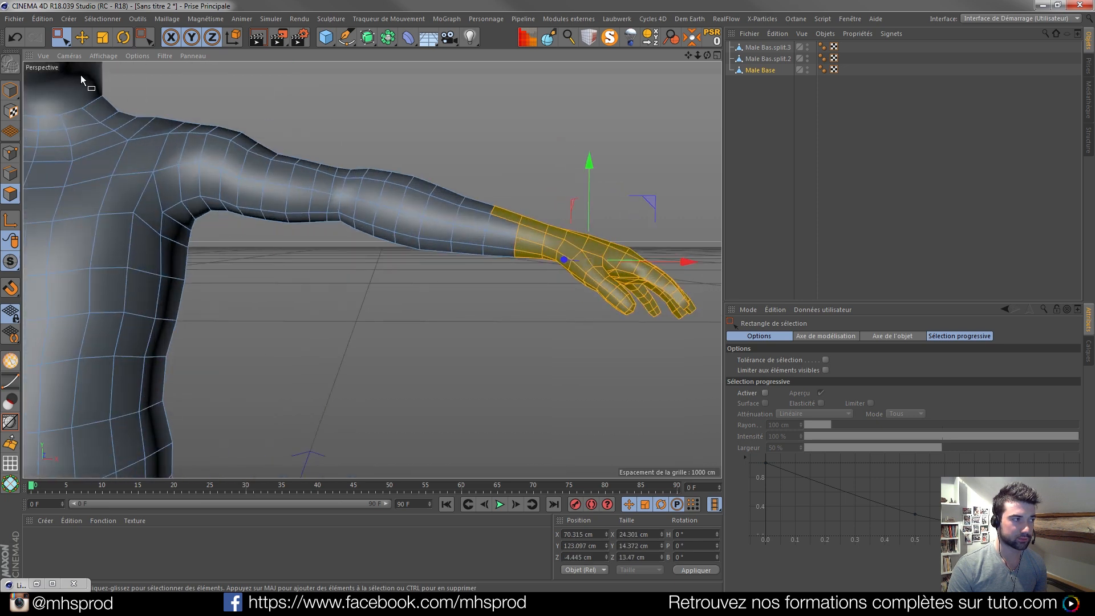
key(e)
alt+drag(450, 168, 508, 205)
alt+drag(512, 268, 573, 107)
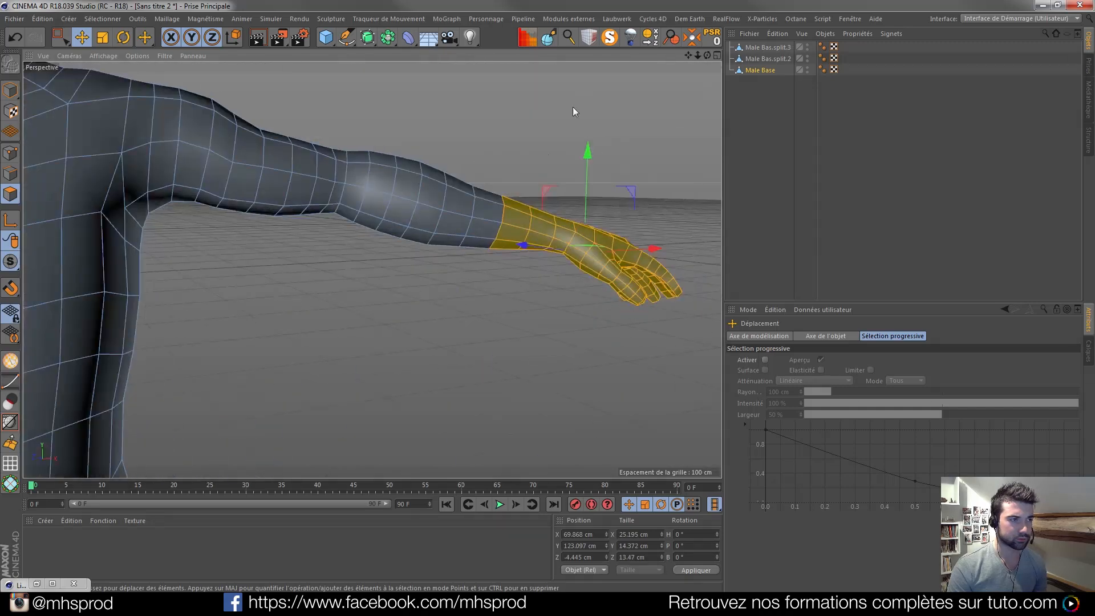
click(589, 38)
- Select the Male Base polygons of the figure's left arm from shoulder to wrist and split them into a separate object
scroll(399, 194, down, 4)
alt+middle_drag(374, 187, 449, 237)
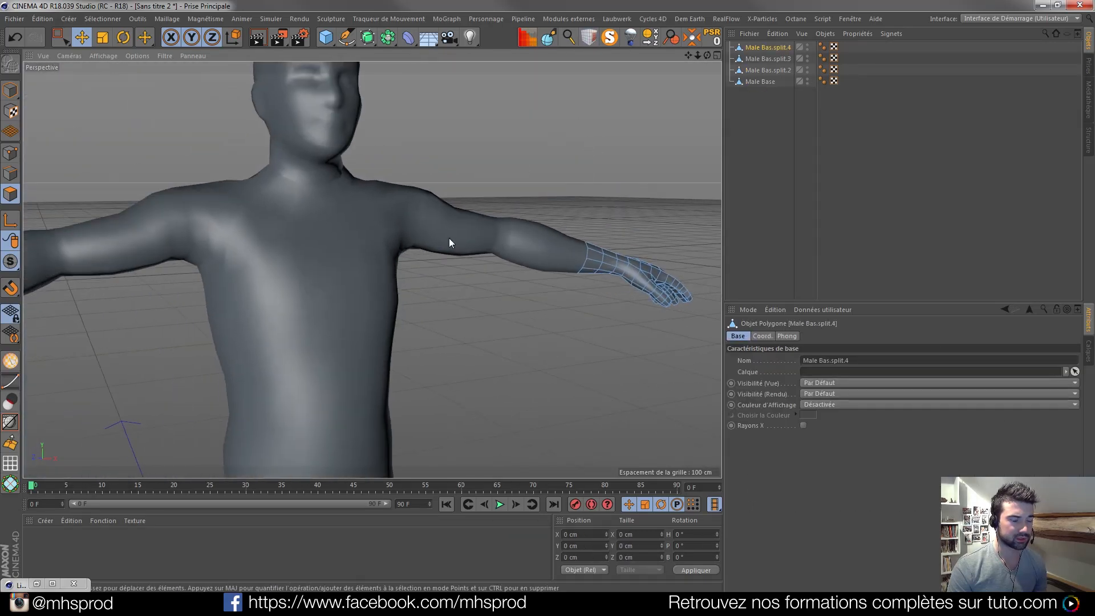
scroll(449, 238, down, 3)
mouse_move(392, 233)
alt+mouse_down()
mouse_move(365, 246)
mouse_move(399, 254)
alt+mouse_up()
scroll(365, 245, down, 2)
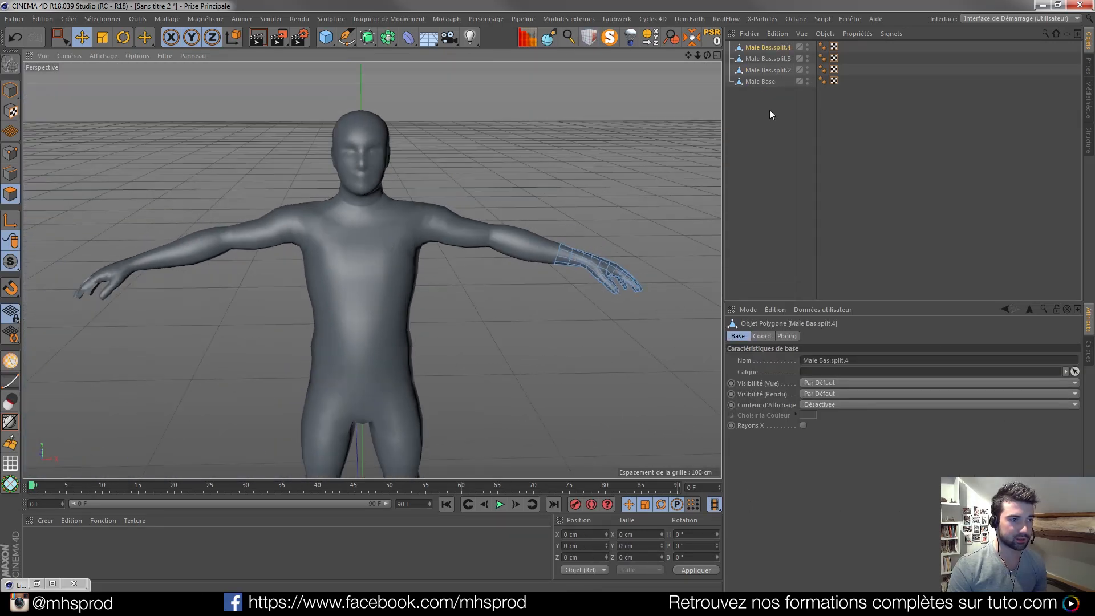
click(759, 81)
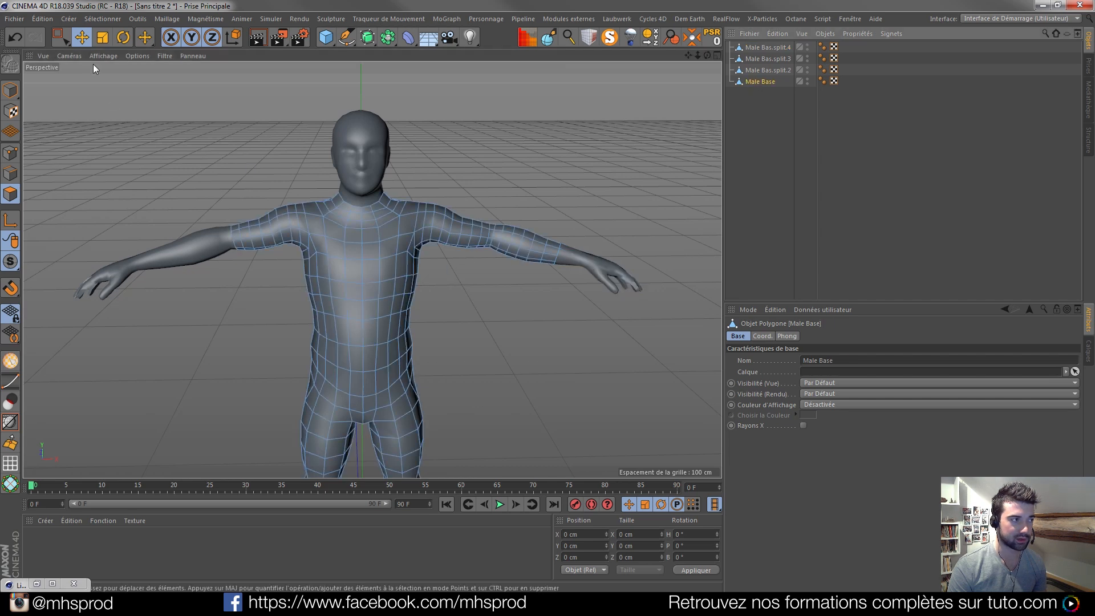
click(66, 46)
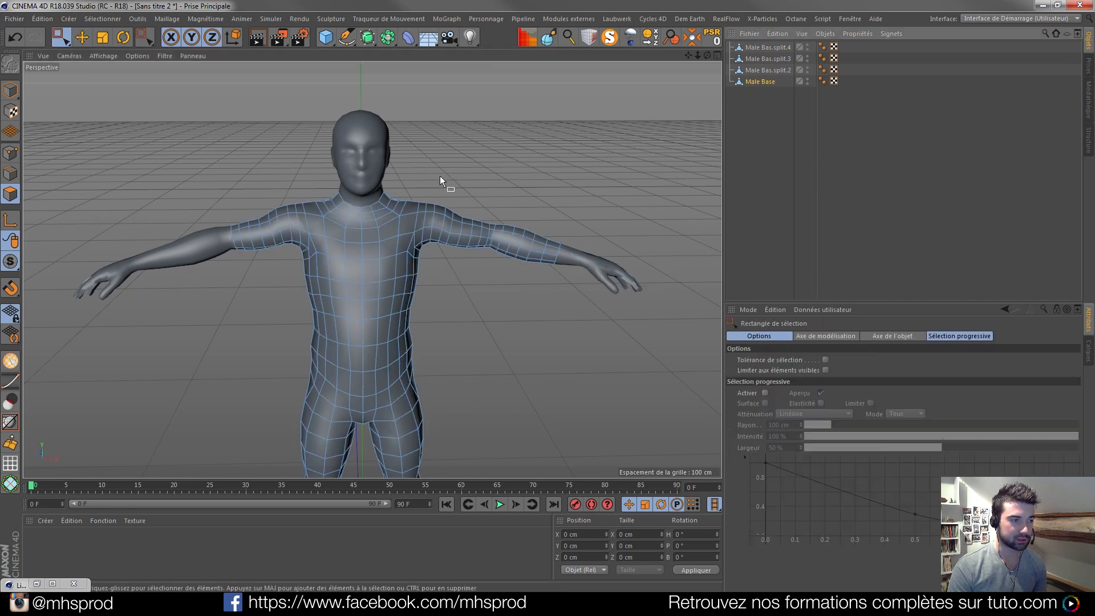
drag(409, 170, 586, 289)
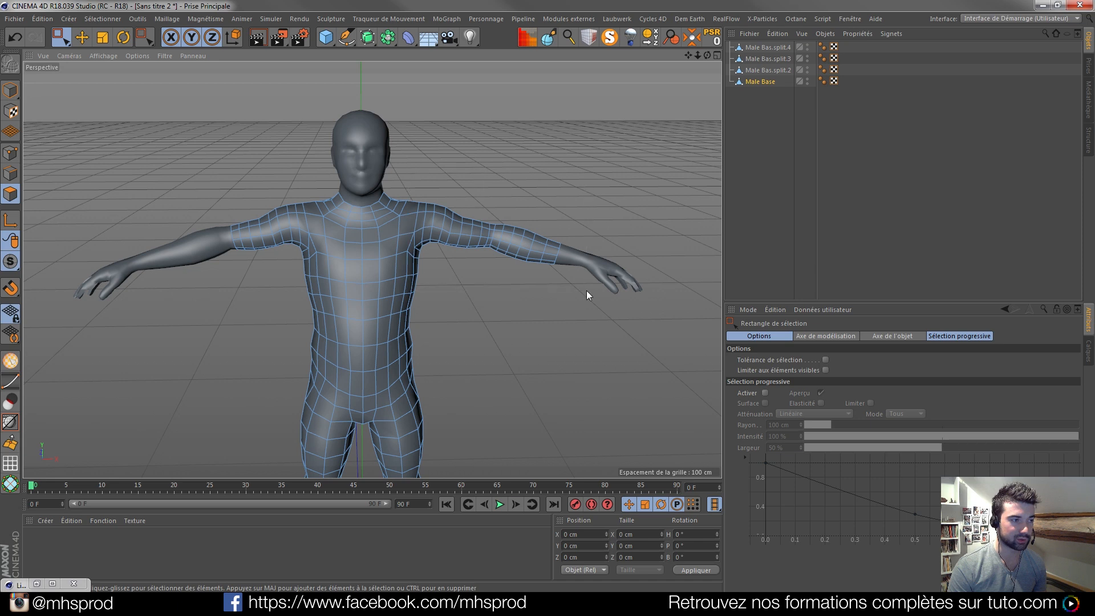
alt+drag(477, 240, 396, 271)
scroll(458, 251, up, 4)
click(85, 43)
alt+drag(443, 206, 477, 152)
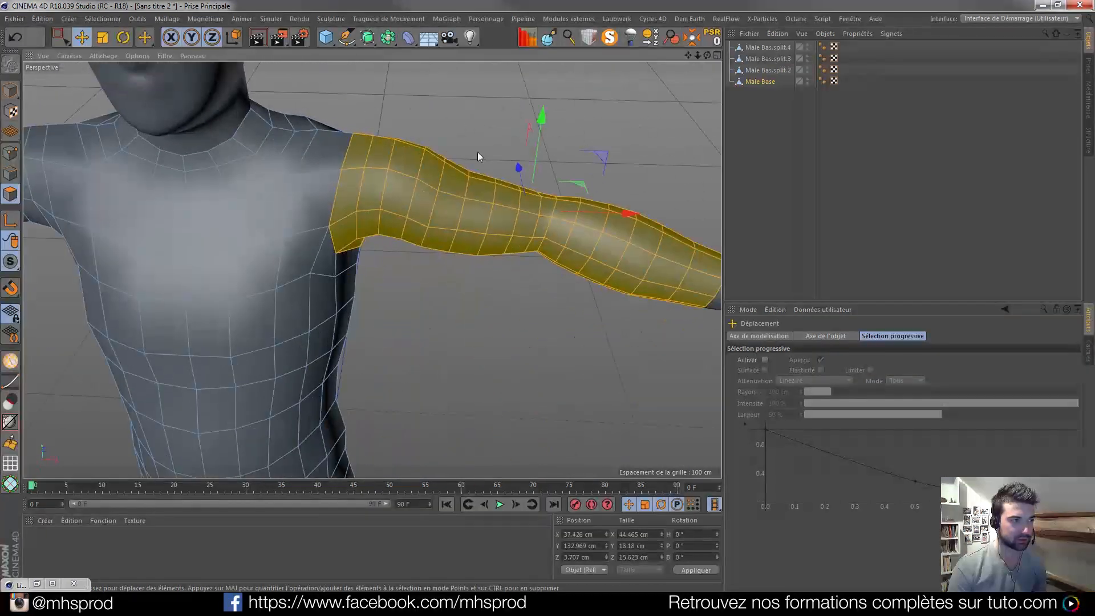
click(581, 39)
- Make Male Base active again and examine its remaining mesh from the torso down to the feet
alt+right_drag(381, 182, 347, 246)
alt+drag(346, 245, 316, 206)
alt+right_drag(315, 207, 299, 231)
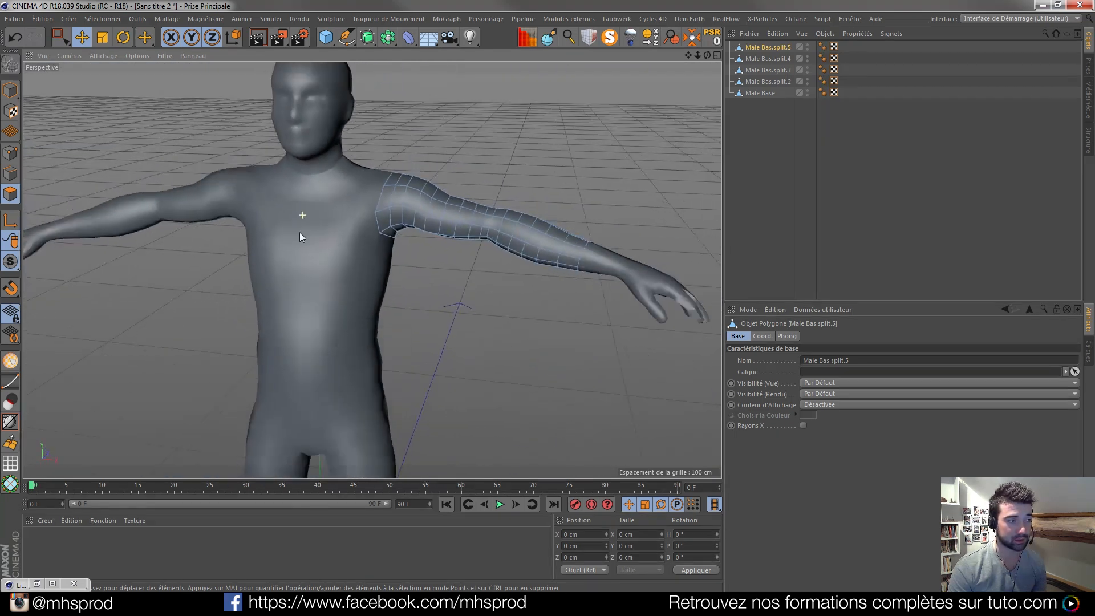
alt+middle_drag(299, 232, 439, 239)
click(781, 105)
click(761, 93)
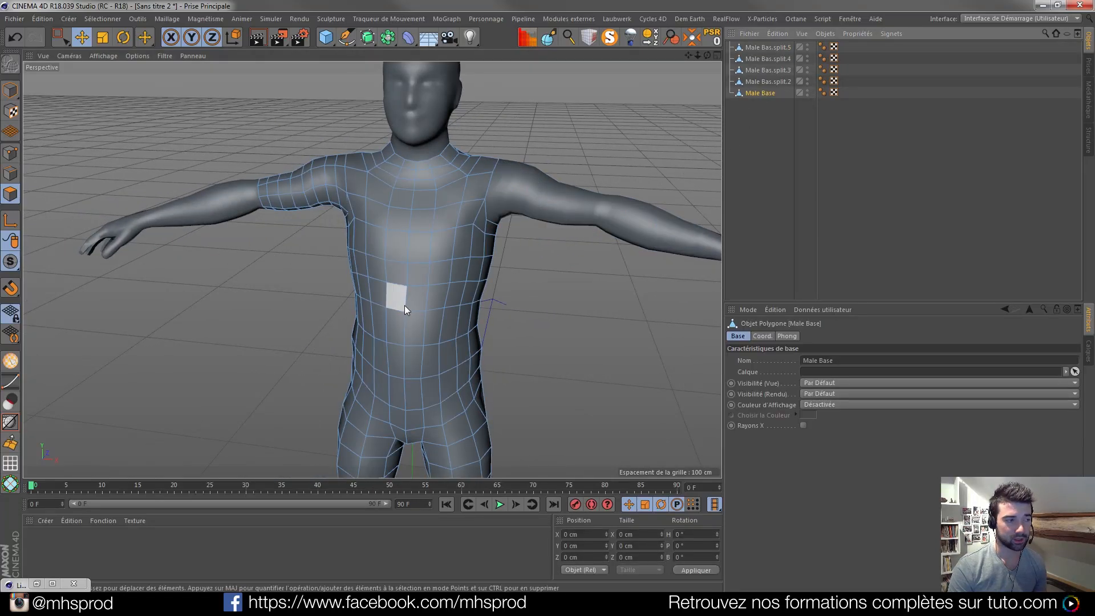
scroll(419, 296, down, 3)
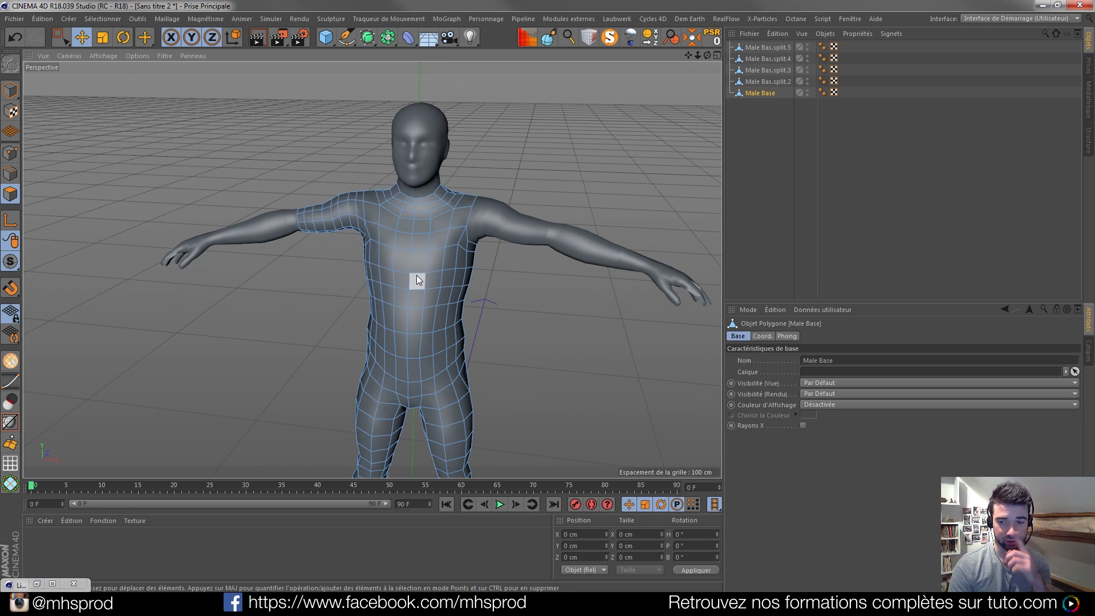
scroll(401, 279, up, 3)
alt+drag(366, 245, 420, 235)
scroll(360, 242, down, 2)
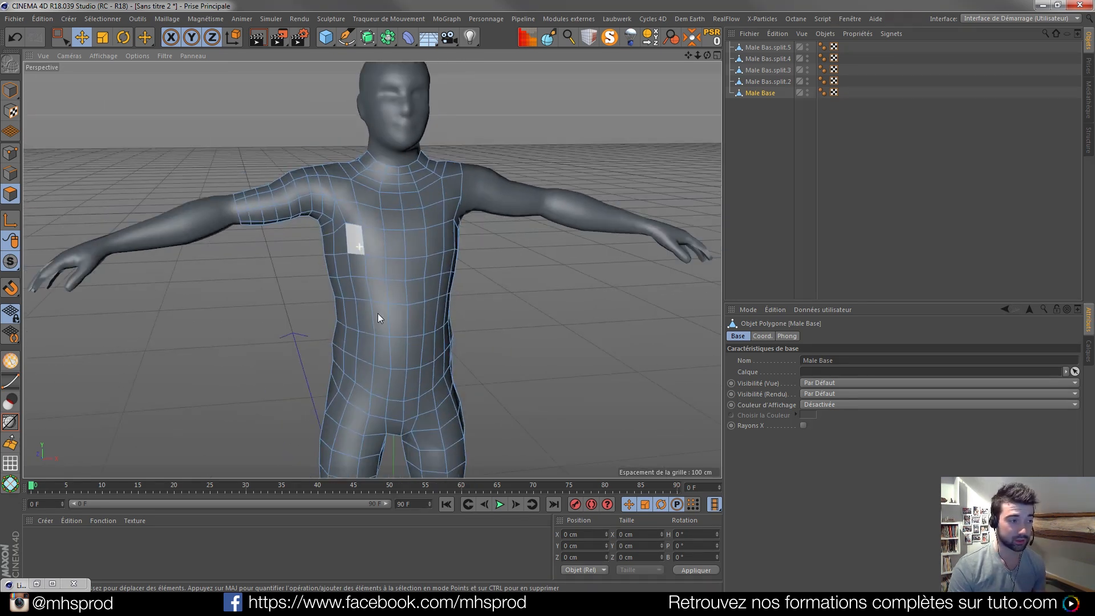
alt+middle_drag(377, 312, 382, 299)
alt+middle_drag(369, 349, 383, 219)
alt+middle_drag(350, 327, 374, 208)
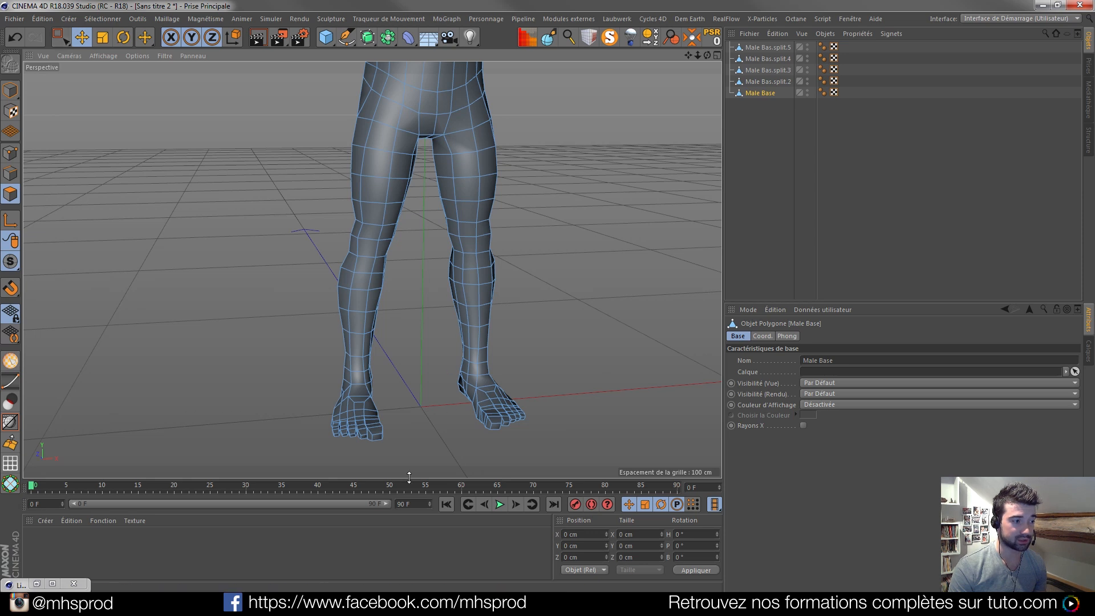
alt+right_drag(314, 265, 342, 254)
right_drag(334, 211, 347, 300)
key(ctrl+z)
click(78, 44)
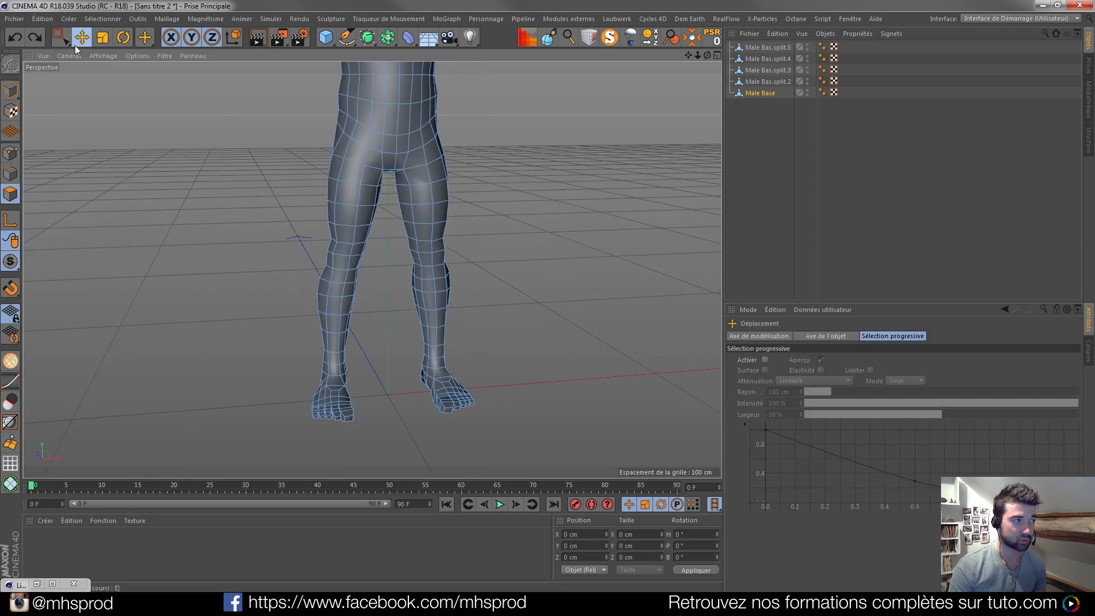
- Select the figure's whole right leg from upper thigh to foot, deselect the stray polygon behind the crotch, and split the leg off
click(63, 40)
drag(303, 153, 393, 453)
alt+drag(337, 273, 617, 163)
scroll(258, 179, up, 4)
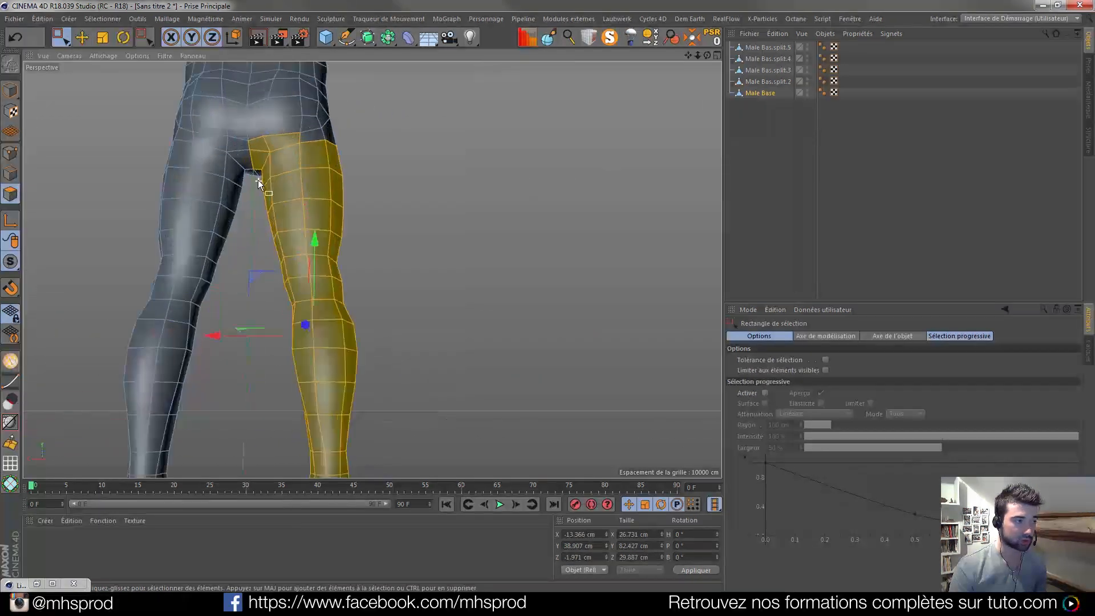
click(84, 40)
ctrl+click(269, 138)
alt+drag(251, 156, 33, 172)
click(591, 38)
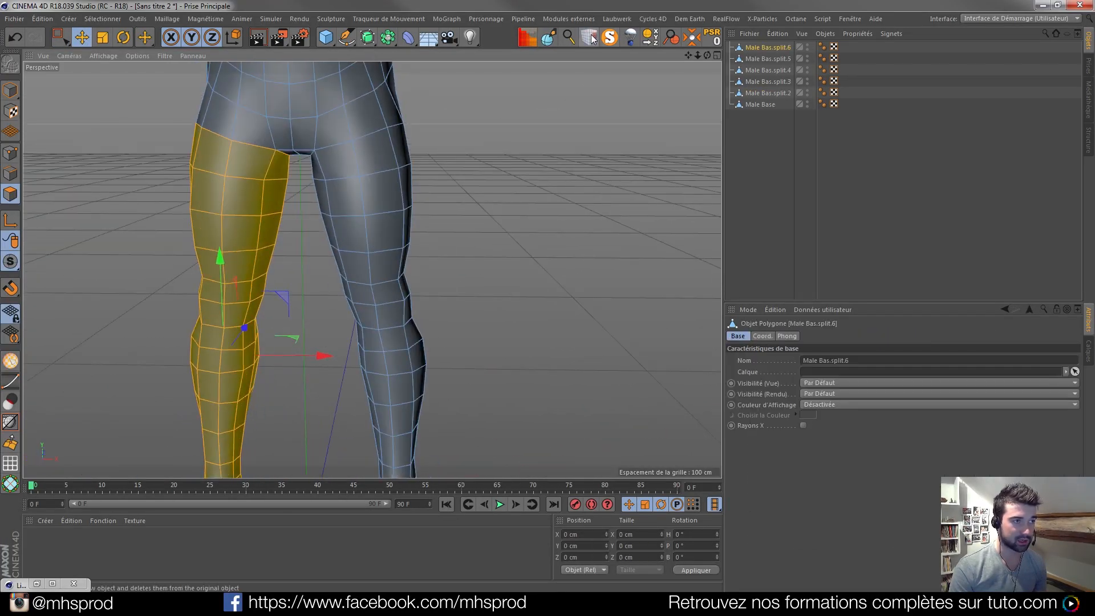
- Select the Male Base polygons of the figure's left foot and shin below the calf and split them into a separate object
scroll(336, 193, down, 3)
alt+middle_drag(337, 193, 318, 116)
click(768, 105)
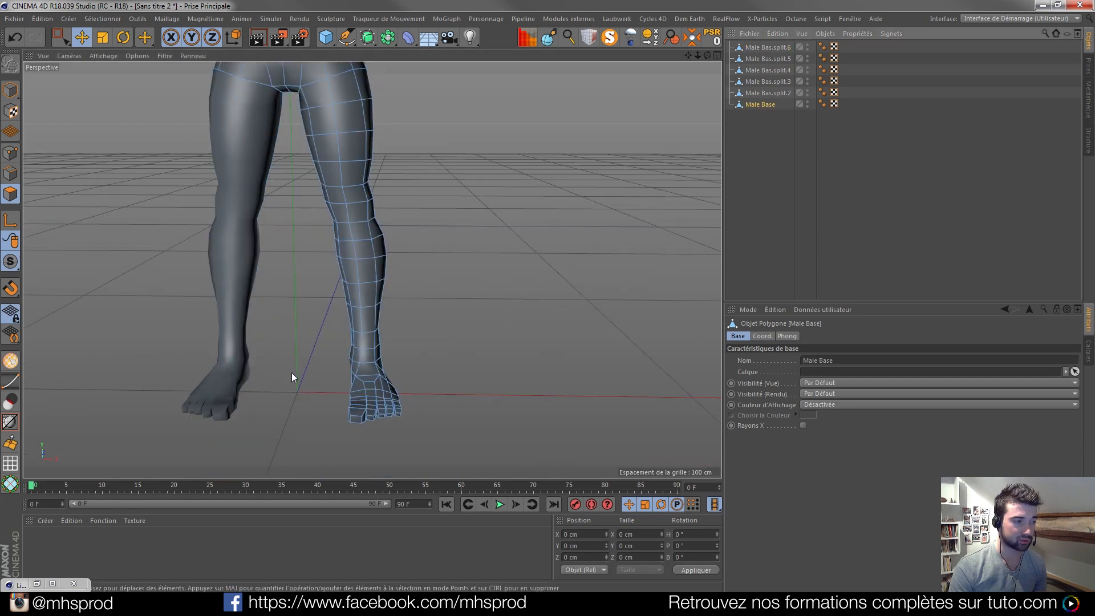
alt+drag(319, 349, 242, 272)
click(61, 37)
drag(310, 311, 454, 482)
alt+drag(385, 395, 419, 456)
alt+drag(365, 322, 8, 311)
alt+drag(447, 311, 251, 319)
click(80, 36)
mouse_move(363, 283)
alt+mouse_down()
mouse_move(354, 298)
mouse_move(589, 301)
mouse_move(393, 296)
mouse_move(514, 276)
mouse_move(618, 301)
mouse_move(341, 271)
mouse_move(398, 351)
mouse_move(365, 274)
alt+mouse_up()
scroll(365, 275, up, 5)
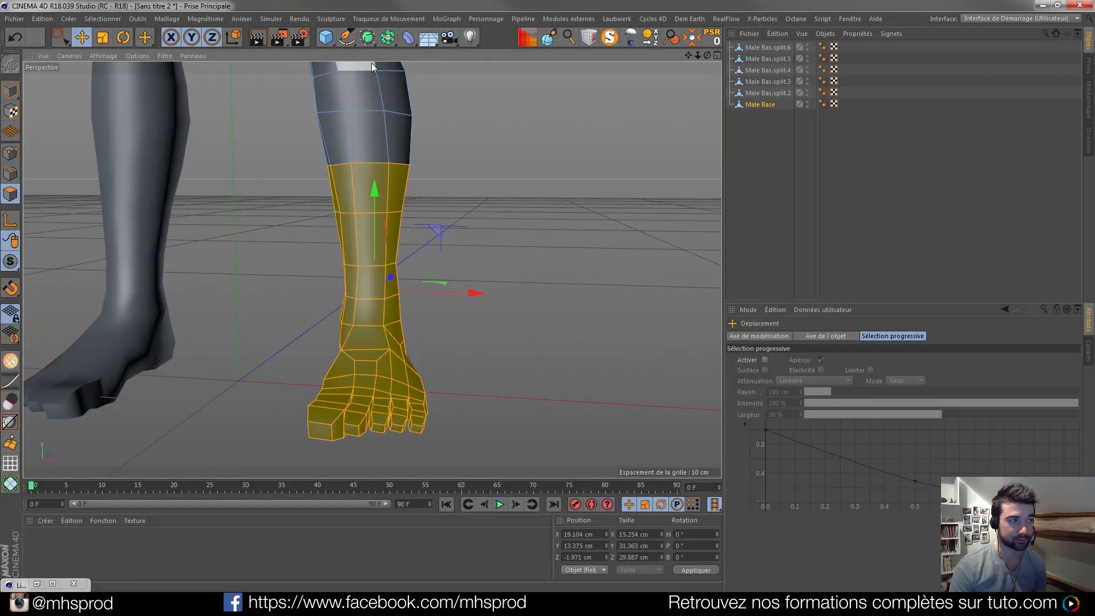
click(591, 41)
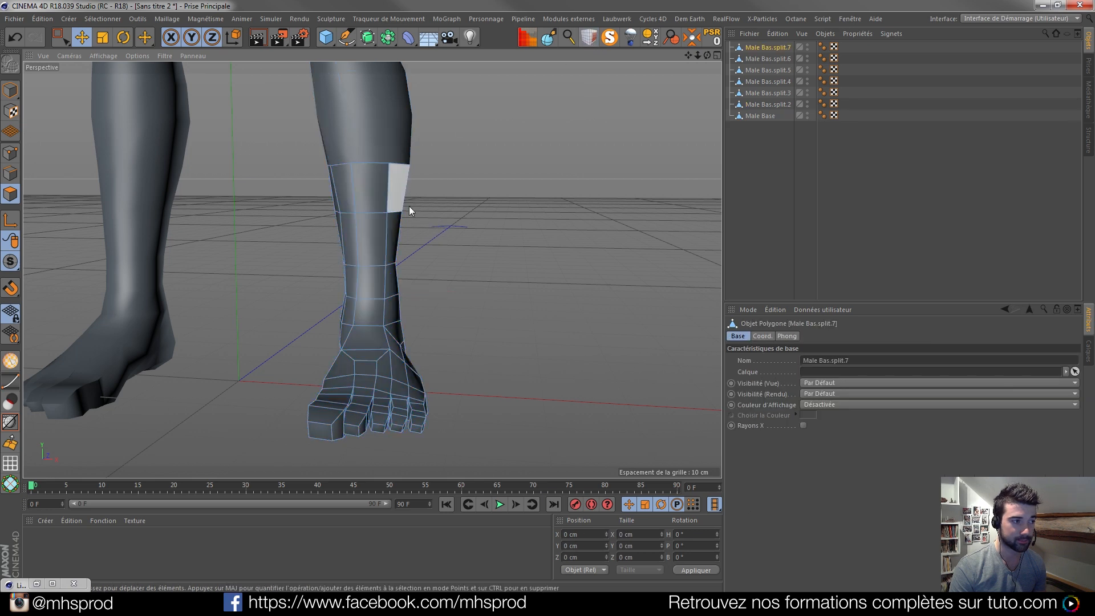
- Select the Male Base polygons of the figure's left leg from upper thigh to calf and split them into a separate object
scroll(409, 206, down, 5)
alt+middle_drag(397, 248, 377, 351)
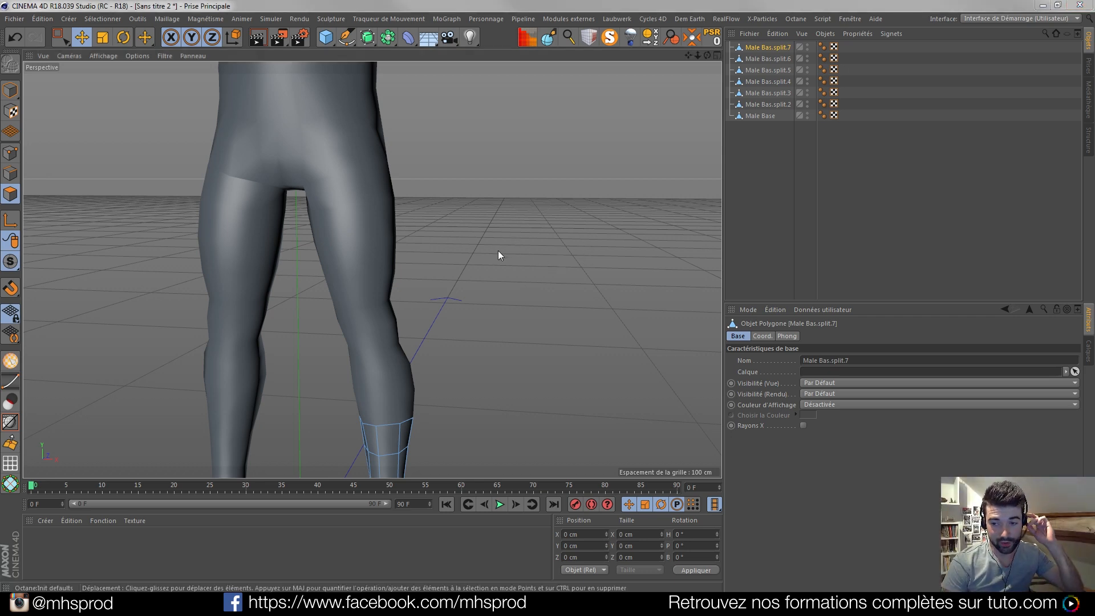
alt+middle_drag(367, 230, 448, 283)
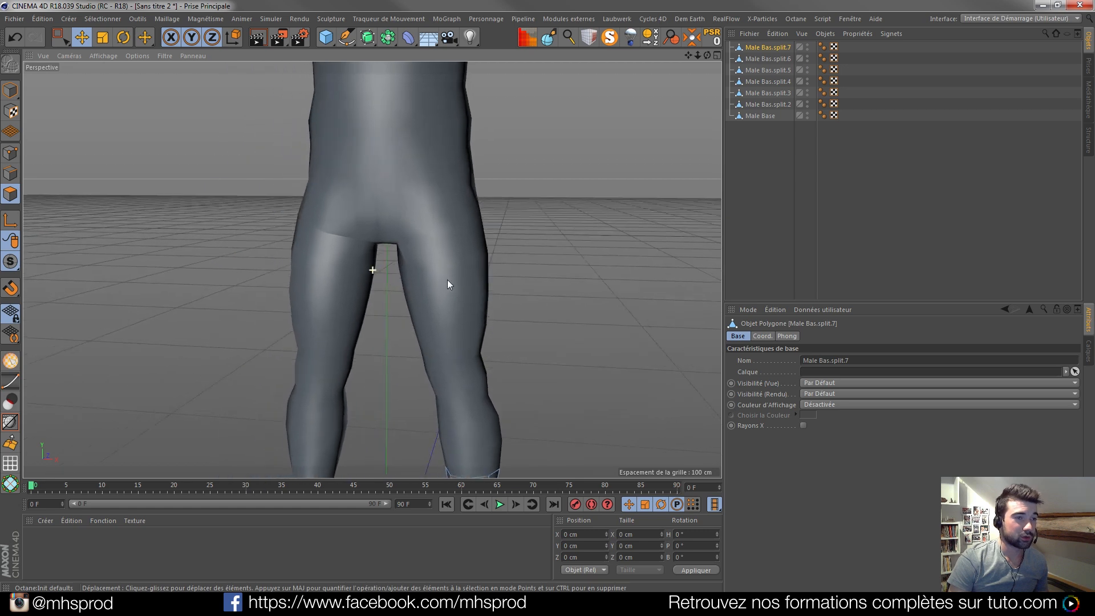
alt+drag(425, 281, 451, 286)
click(769, 116)
alt+right_drag(531, 256, 449, 264)
alt+middle_drag(453, 263, 388, 275)
alt+drag(447, 291, 375, 322)
click(64, 42)
alt+drag(352, 287, 477, 464)
alt+drag(477, 464, 399, 342)
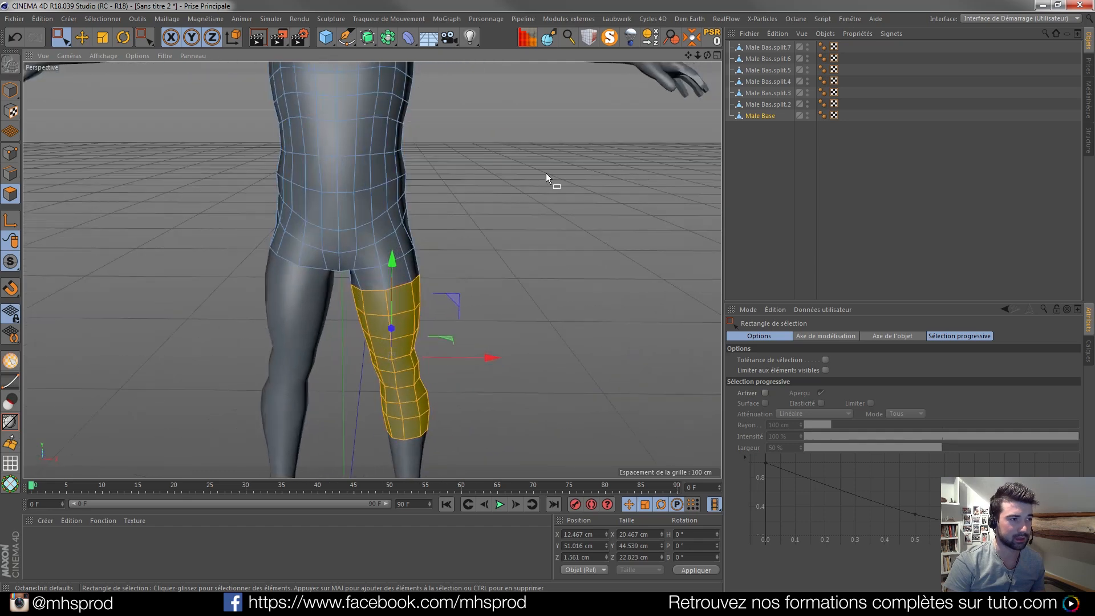
click(585, 43)
- Select the Male Base polygons from below the chest down to the pelvis and split them into a separate object
alt+middle_drag(388, 181, 388, 261)
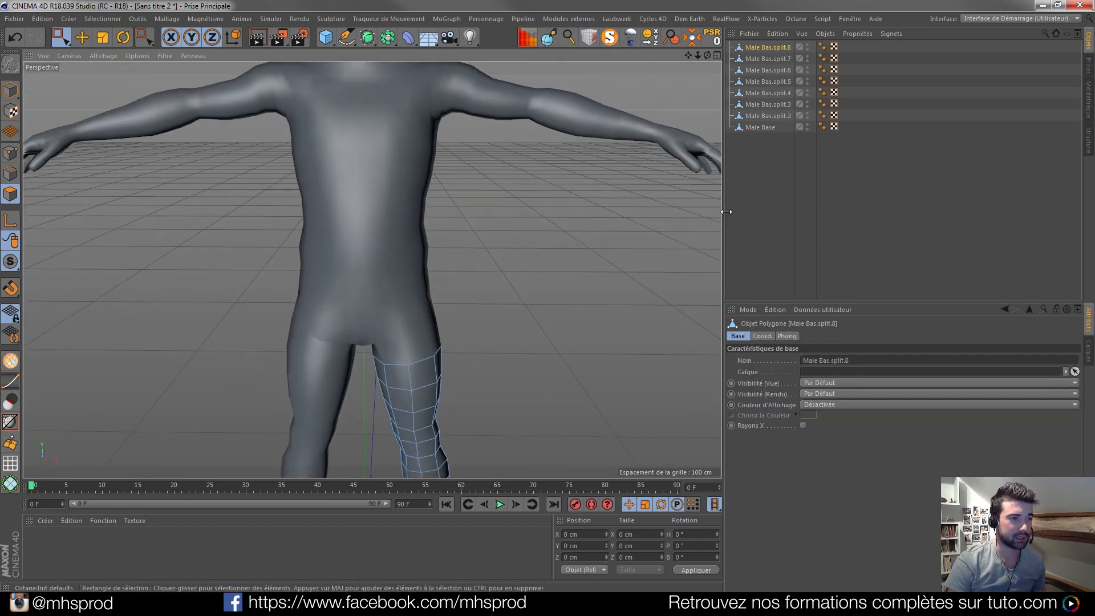
click(767, 127)
scroll(390, 242, down, 5)
drag(317, 198, 504, 386)
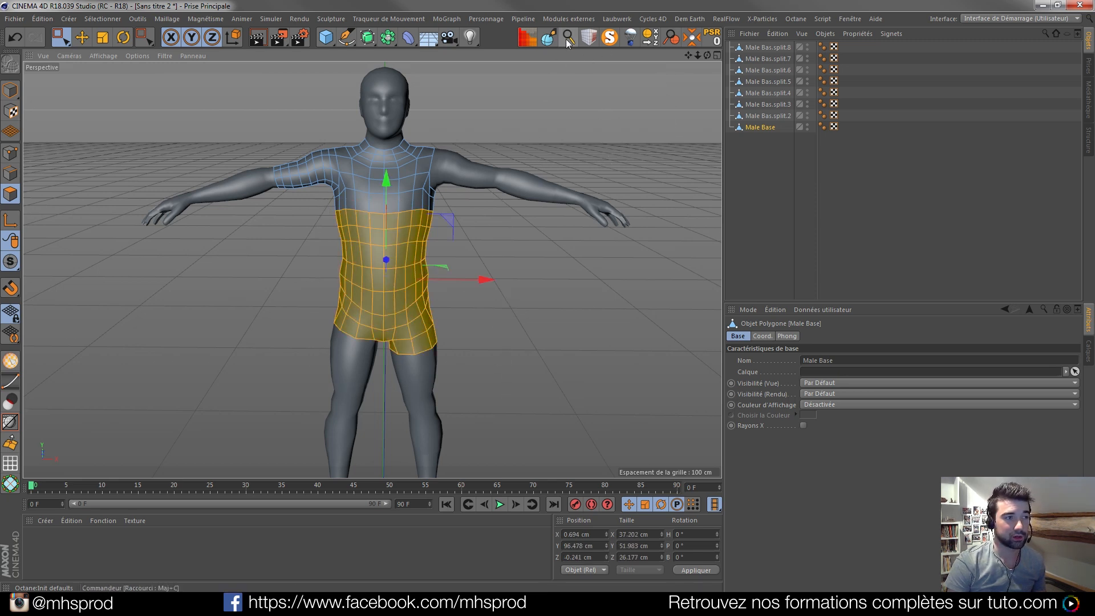
click(583, 39)
- Group all nine body-part objects under a null and re-centre the null's axis
drag(768, 176, 764, 41)
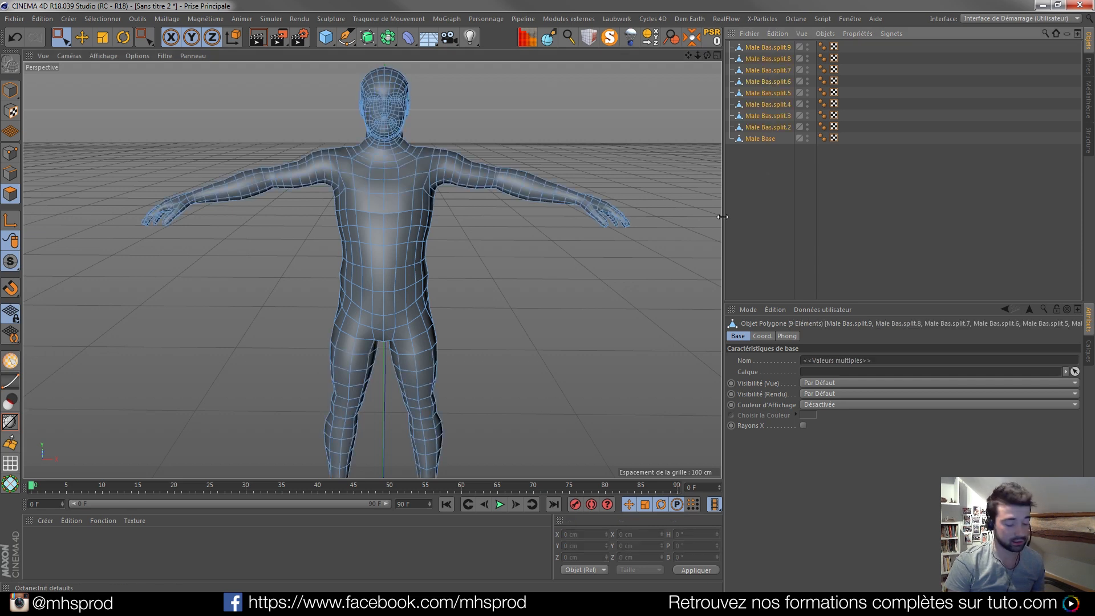
key(alt+g)
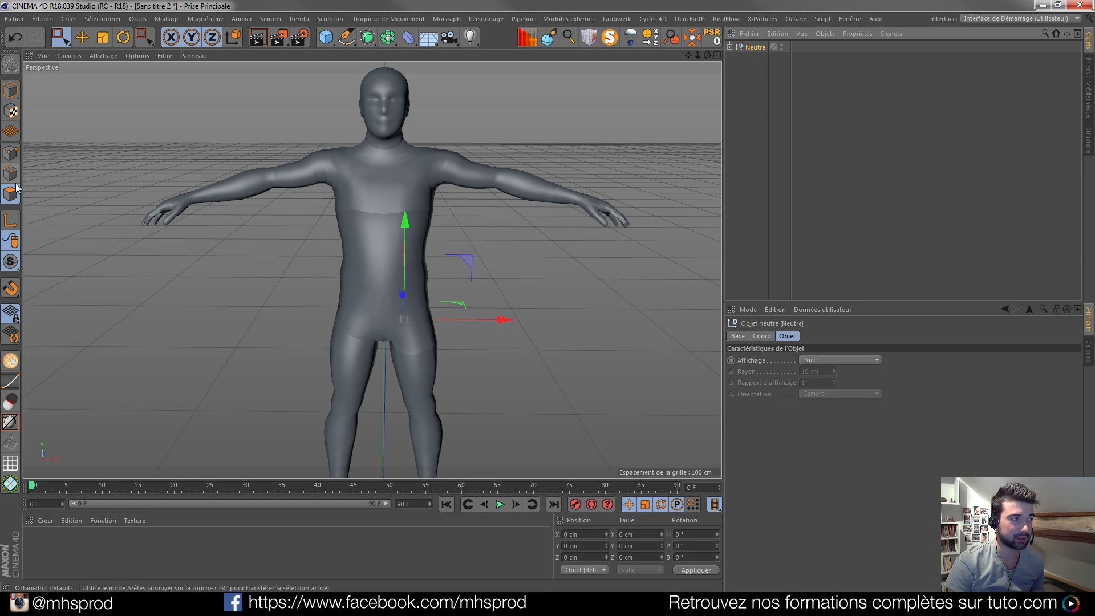
click(124, 37)
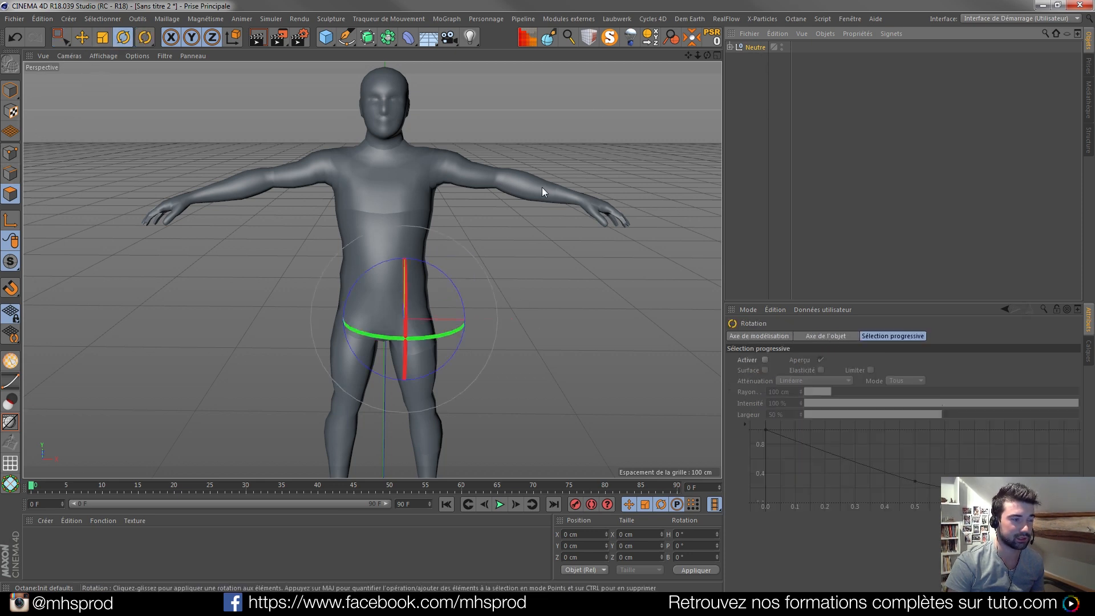
click(694, 40)
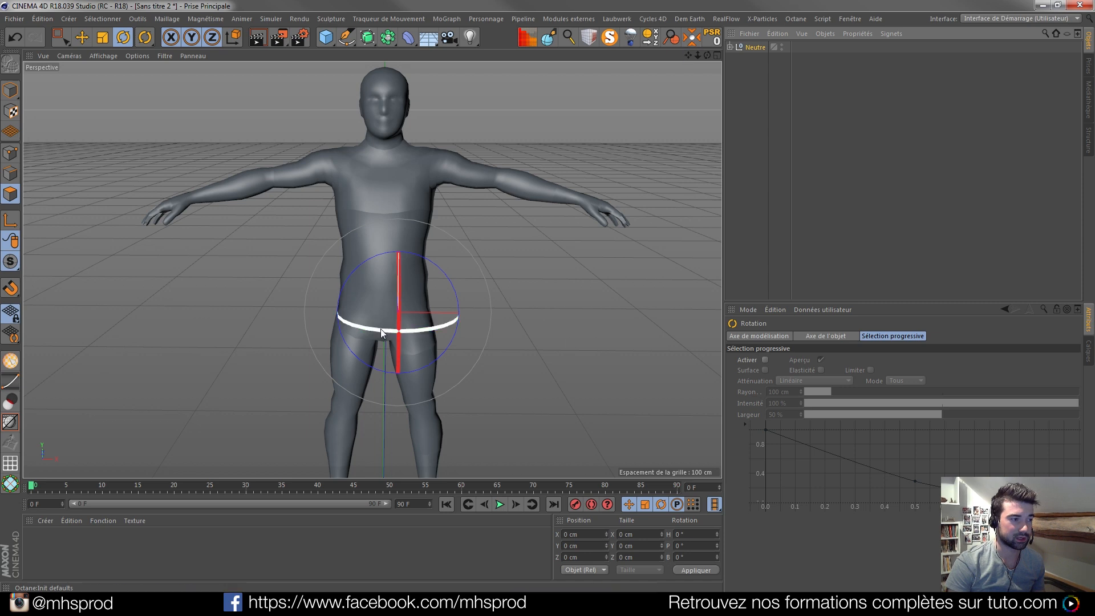
click(762, 48)
- Rotate the grouped figure so that it lies on its back
drag(393, 331, 360, 428)
alt+middle_drag(396, 373, 395, 344)
alt+right_drag(395, 344, 388, 339)
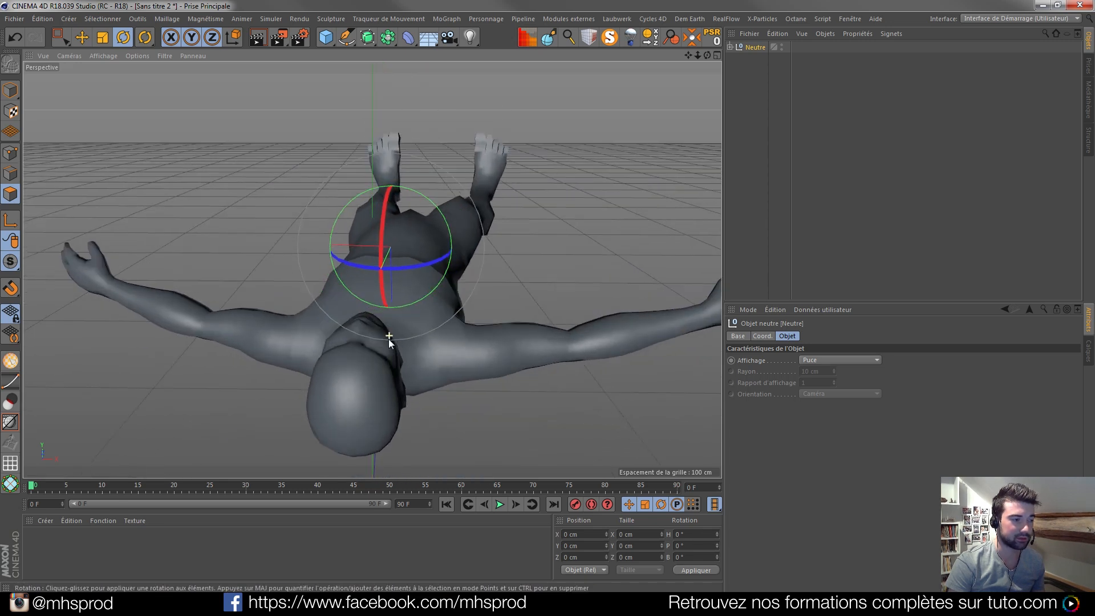
alt+middle_drag(388, 338, 367, 332)
- Tilt the detached foot piece, Male Bas.split.7, to about -1° heading, 31° pitch and -41° bank
click(729, 48)
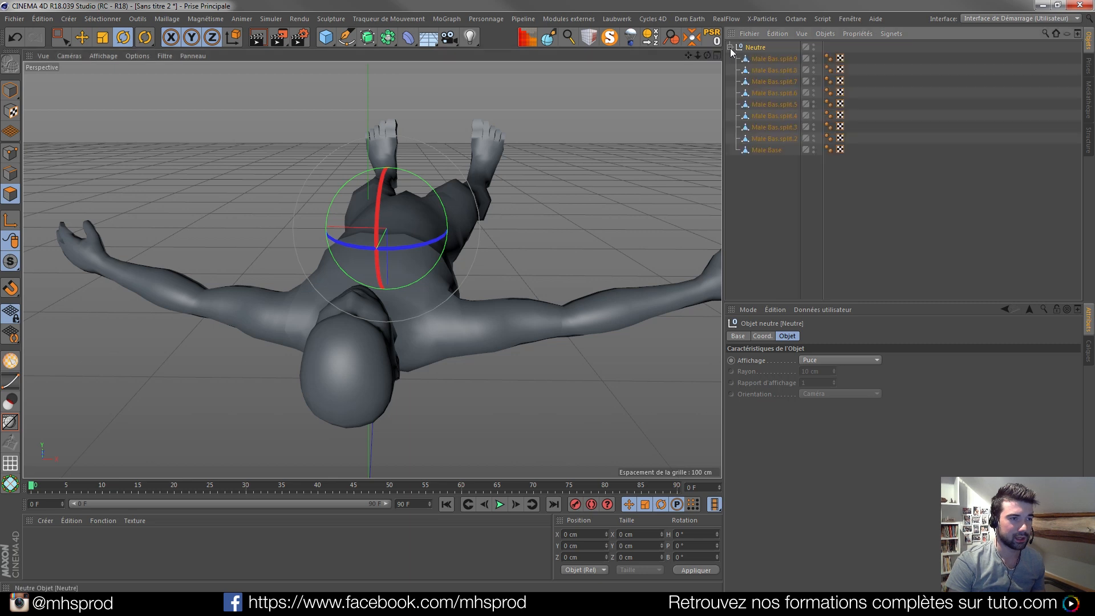
click(763, 149)
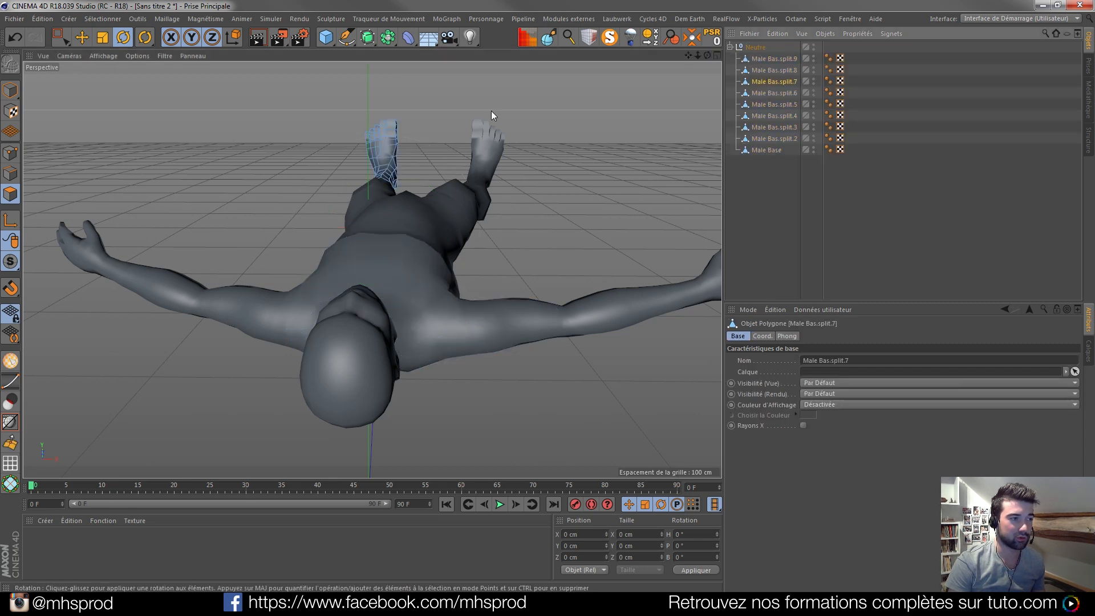
key(Return)
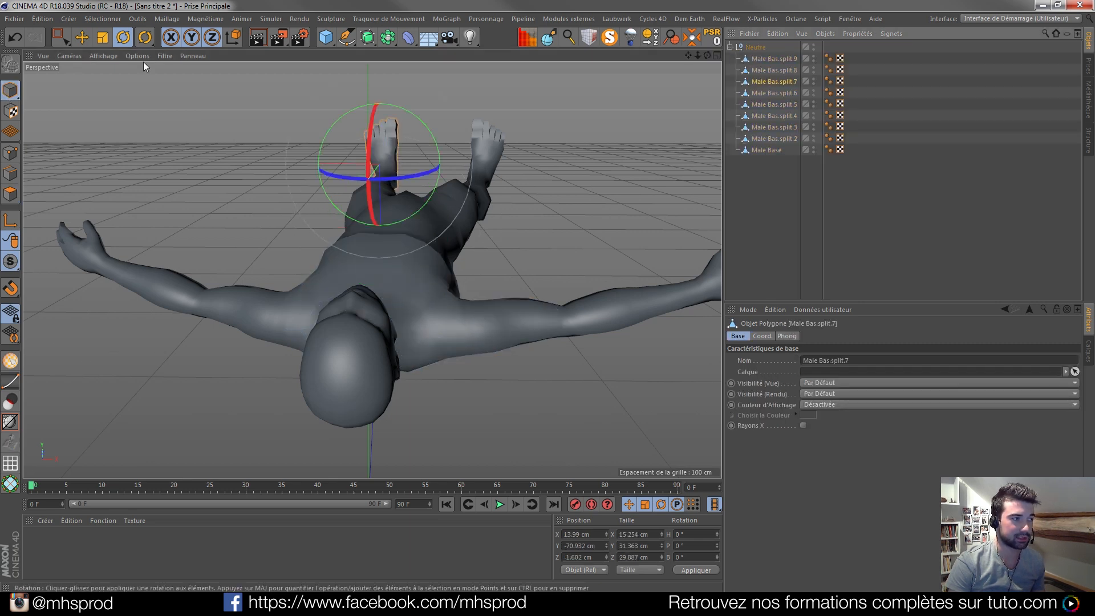
click(81, 37)
drag(383, 191, 392, 237)
click(123, 37)
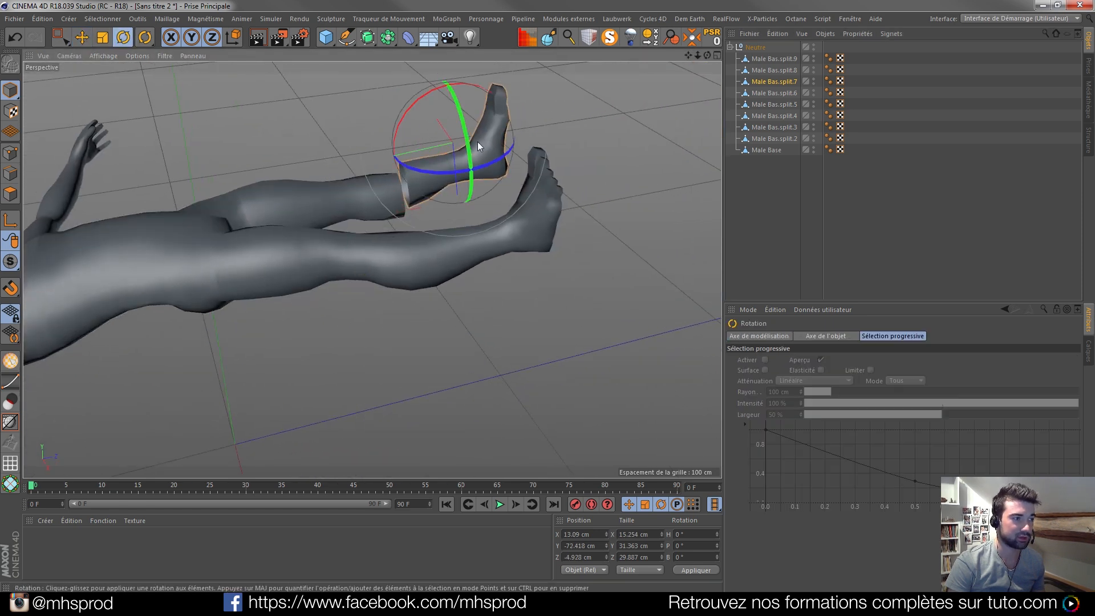
drag(394, 143, 210, 157)
- Move the tilted foot piece away from the end of its leg, to about X 22.6, Y -77.2, Z 7.9 cm
click(77, 40)
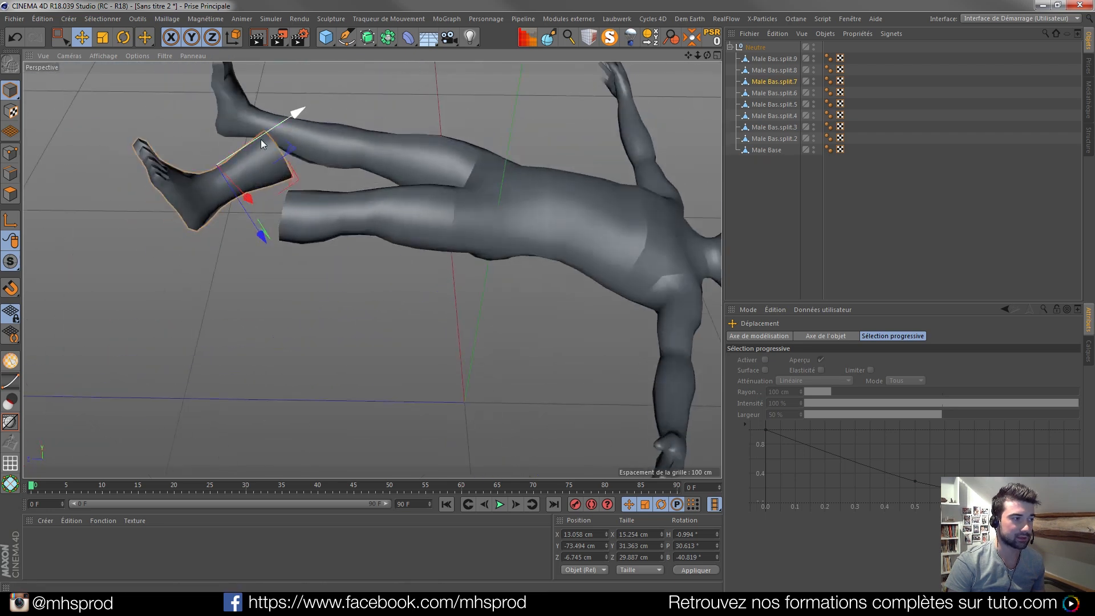
drag(258, 225, 506, 219)
drag(302, 258, 357, 269)
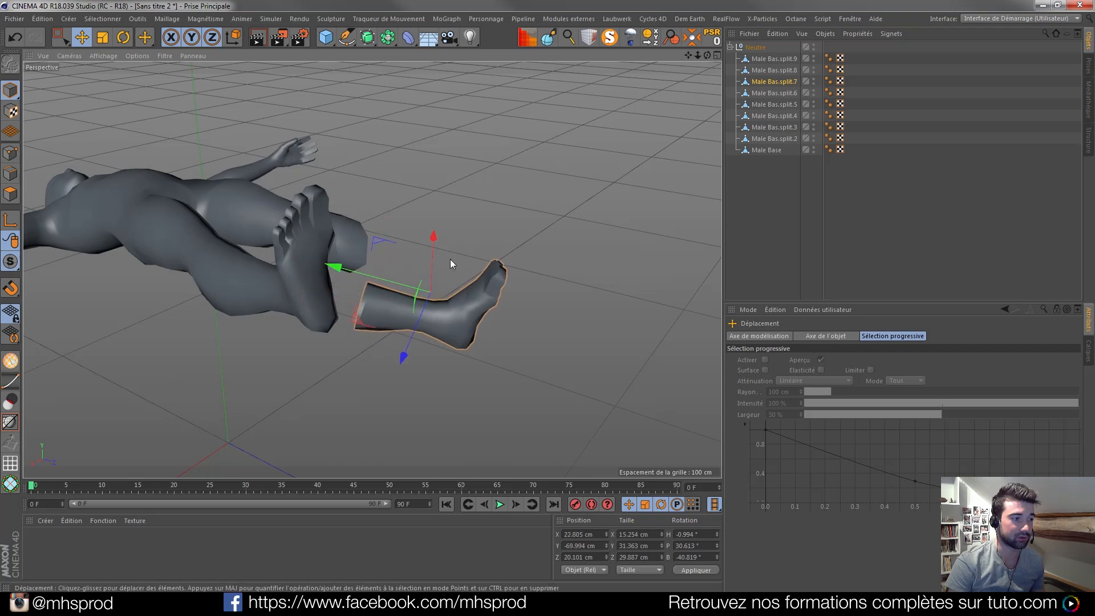
drag(411, 338, 430, 295)
- Rotate the whole-leg piece, Male Bas.split.6, to about -68° heading and offset it from the pelvis
alt+drag(225, 261, 302, 175)
click(303, 175)
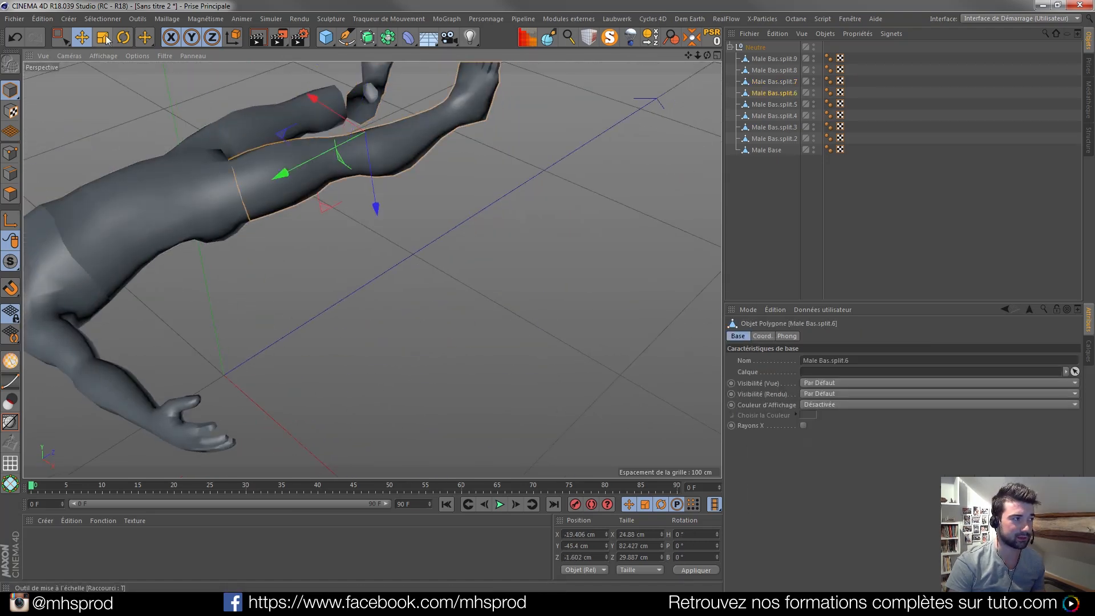
key(r)
drag(391, 140, 453, 274)
alt+middle_drag(296, 163, 371, 168)
click(83, 38)
drag(357, 160, 379, 166)
alt+drag(212, 248, 397, 256)
- Detach the forearm piece Male Bas.split.2 from its elbow, rotating it to about 10°, 19° and -76° and laying it beside the torso
click(222, 209)
click(563, 329)
alt+middle_drag(562, 330, 306, 264)
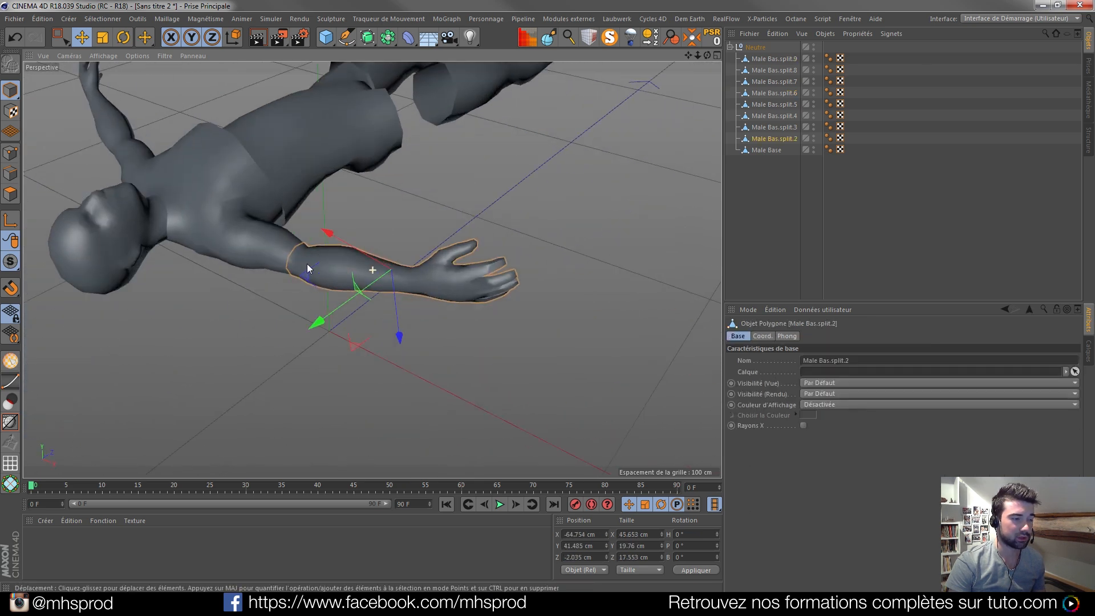
drag(399, 336, 302, 274)
key(r)
key(e)
drag(317, 234, 556, 199)
drag(237, 174, 36, 302)
alt+drag(163, 320, 371, 268)
alt+middle_drag(371, 269, 316, 269)
drag(525, 313, 173, 251)
drag(473, 279, 577, 356)
alt+drag(371, 296, 275, 234)
- Lower the arm piece Male Bas.split.5 to about Z 9.9 cm so it is offset from the shoulder and hand
click(254, 263)
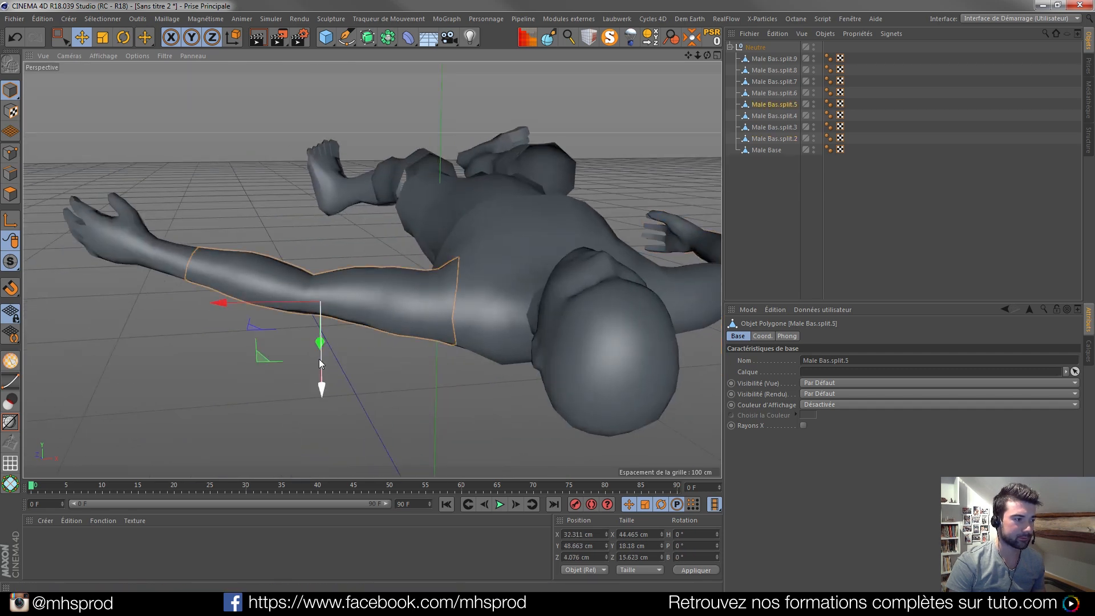
drag(319, 358, 319, 388)
alt+drag(401, 370, 526, 274)
- Raise the detached forearm, Male Bas.split.2, to about X -48.4, Y 12.5, Z -7.3 cm
click(475, 139)
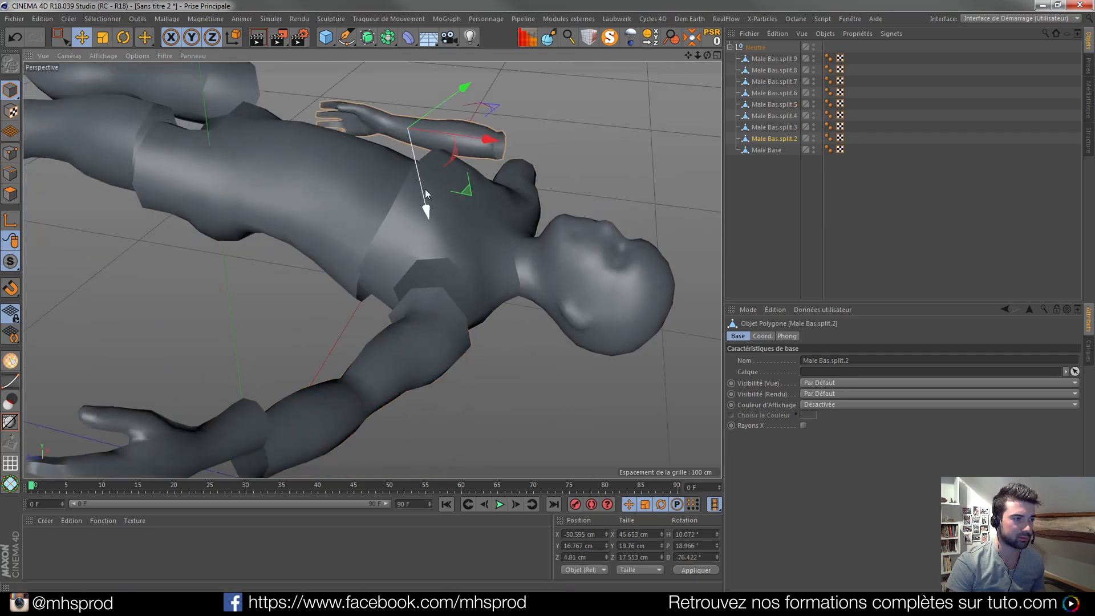
drag(425, 190, 414, 141)
scroll(414, 148, up, 5)
alt+drag(342, 256, 450, 211)
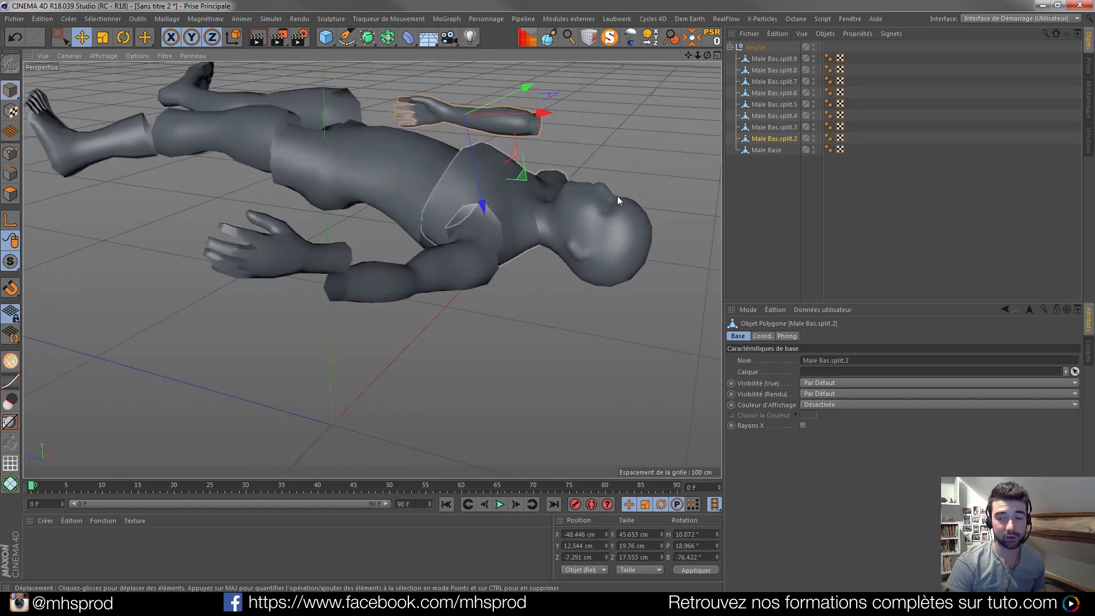
- Apply a separate Voronoi Fracture to the chest piece Male Base and to the detached forearm, Male Bas.split.2
click(760, 150)
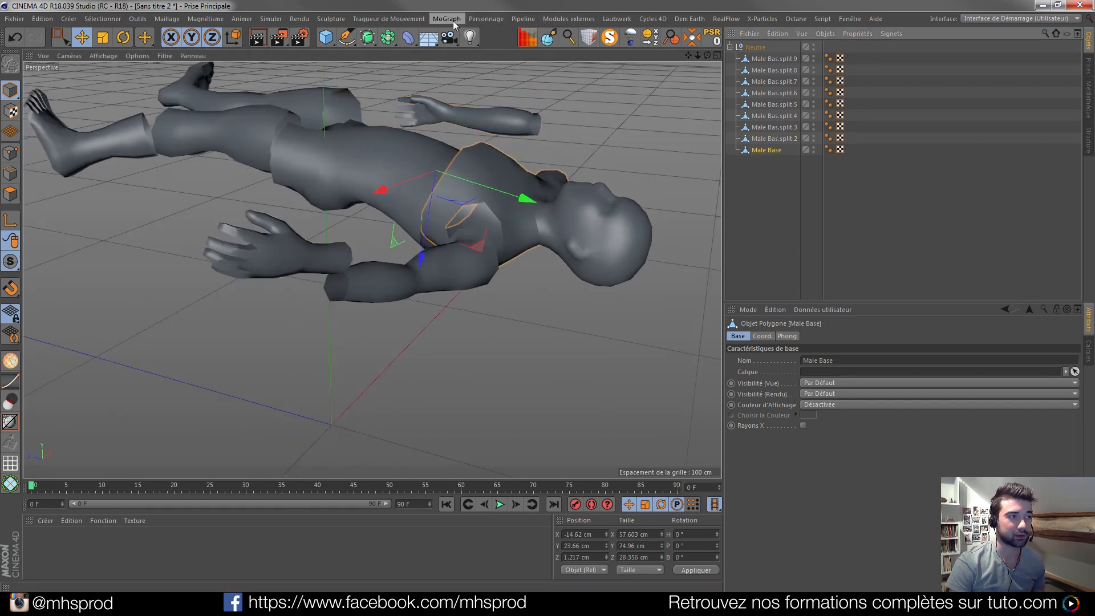
click(455, 22)
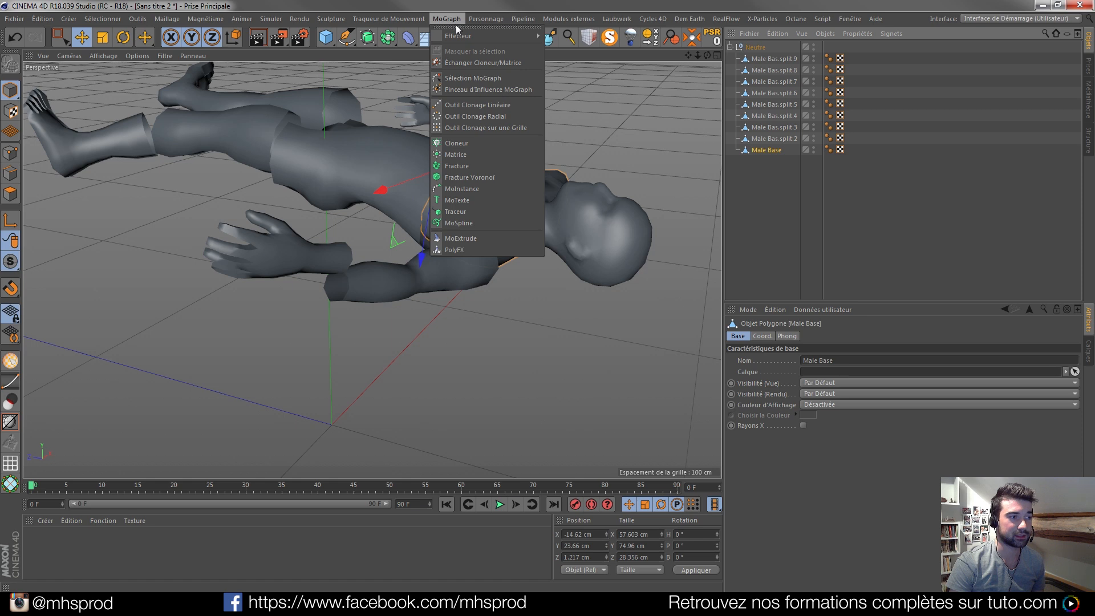
click(486, 176)
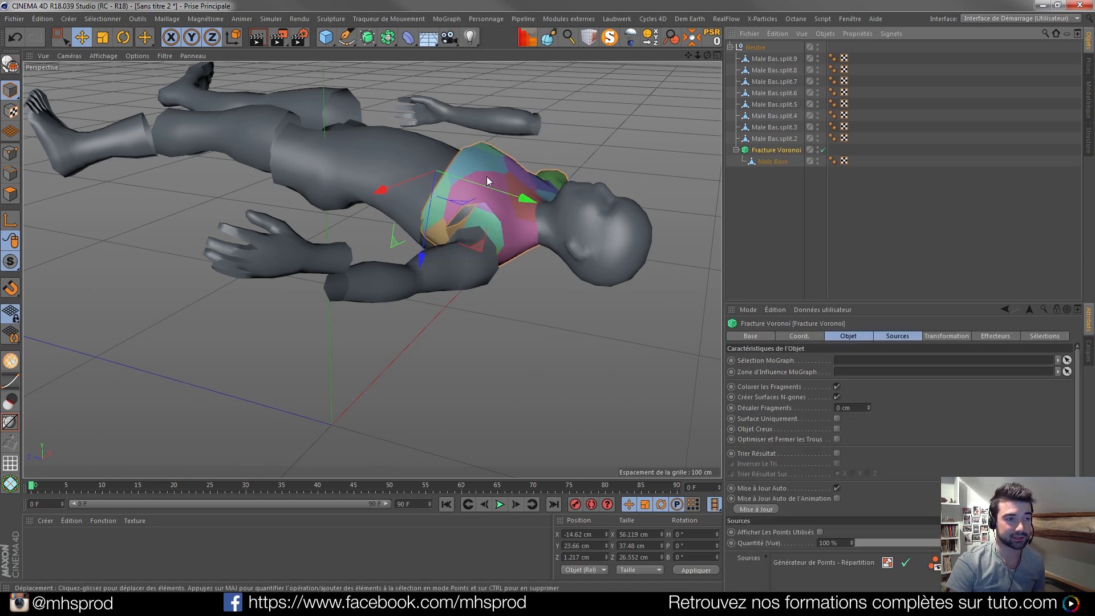
click(774, 138)
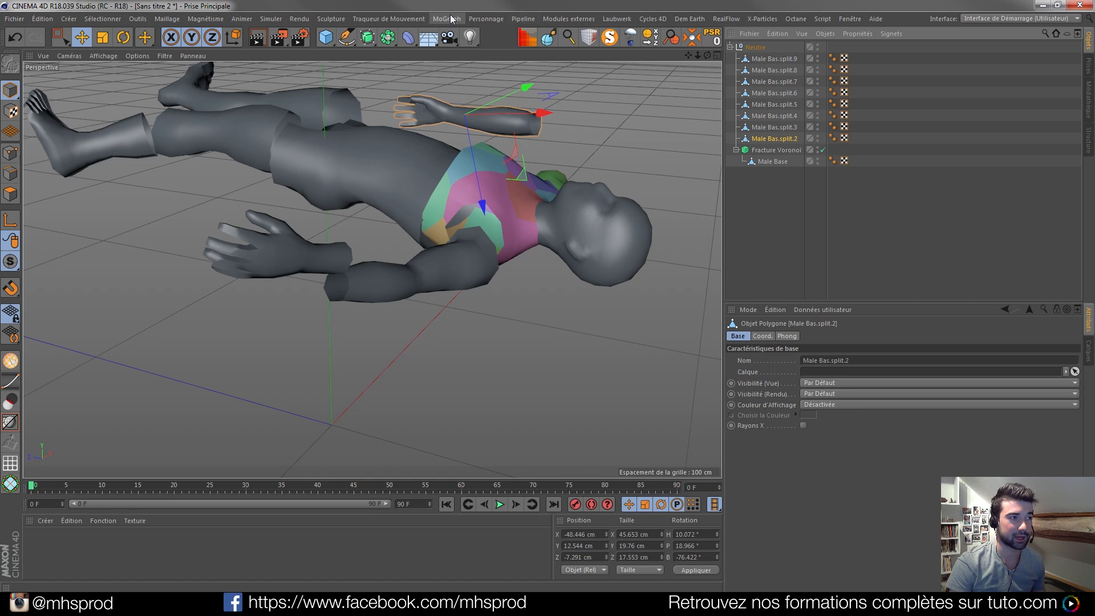
click(451, 19)
click(474, 177)
- Apply a separate Voronoi Fracture to the head, Male Bas.split.3, and to the hand, Male Bas.split.4
click(770, 129)
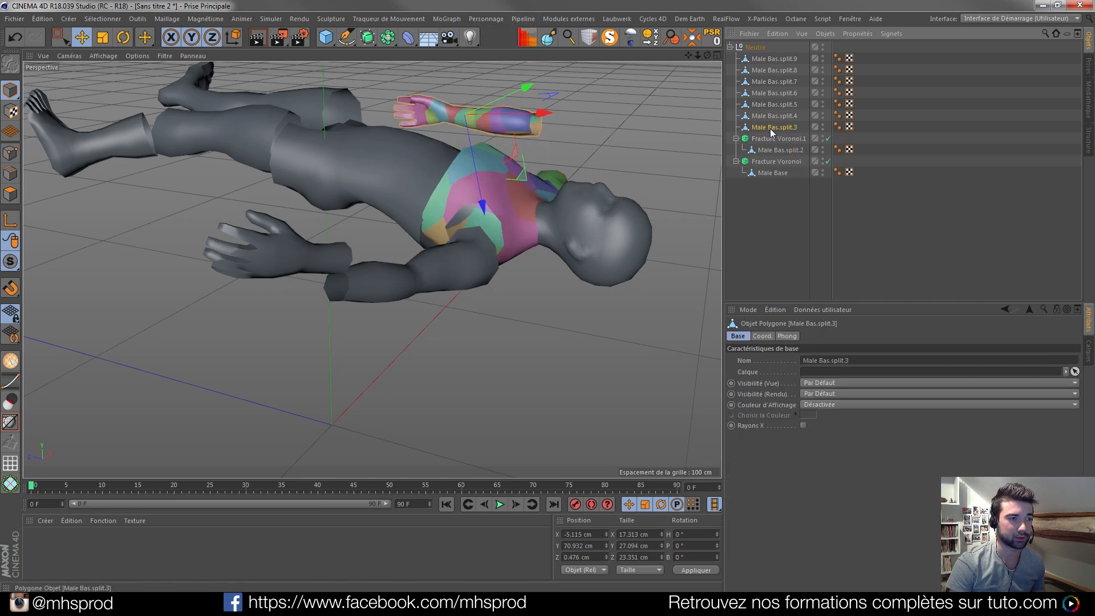
click(446, 19)
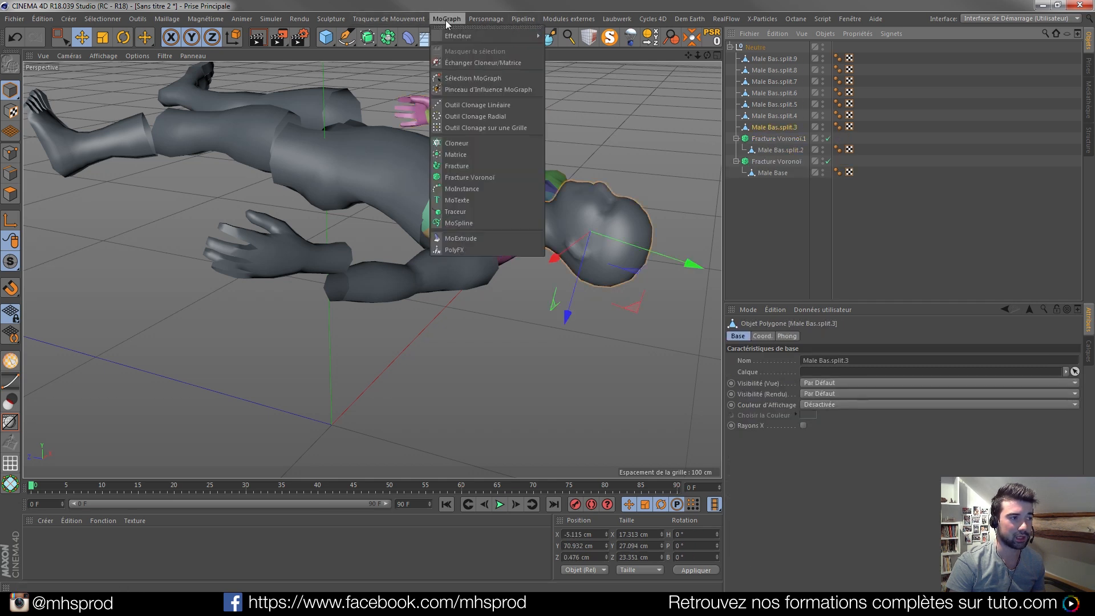
click(496, 178)
click(771, 116)
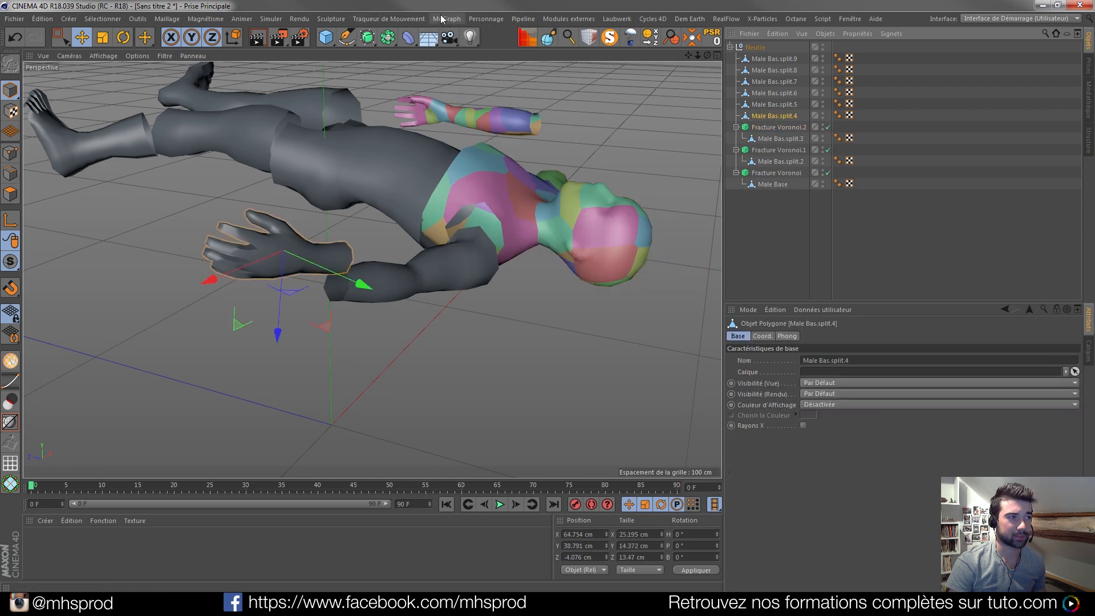
click(446, 19)
click(480, 179)
- Apply a separate Voronoi Fracture to the arm piece Male Bas.split.5 and to the whole leg, Male Bas.split.6
click(764, 106)
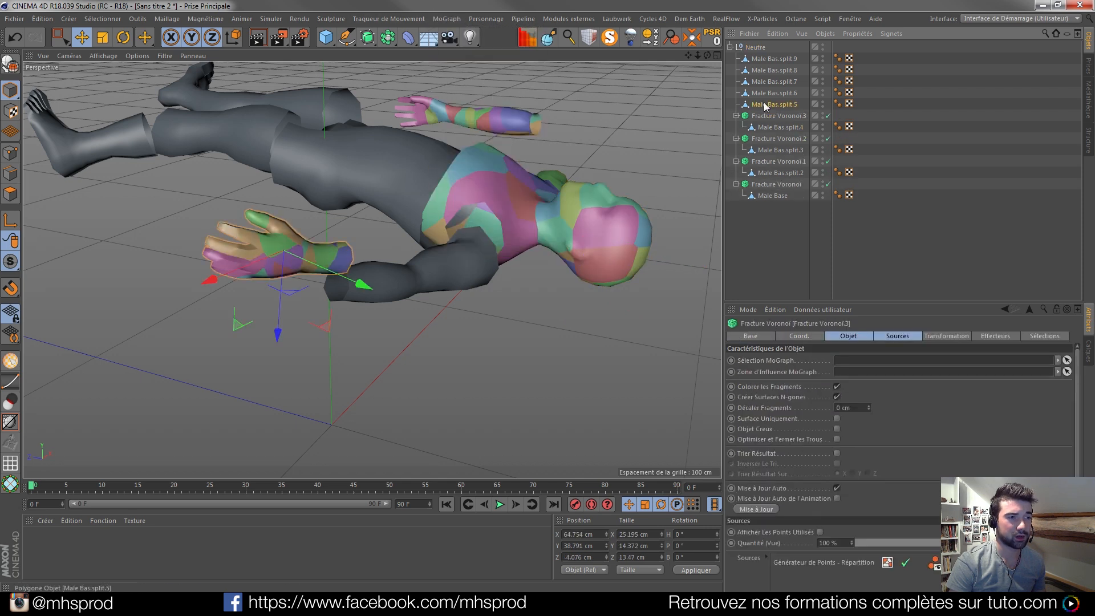
click(446, 19)
click(485, 175)
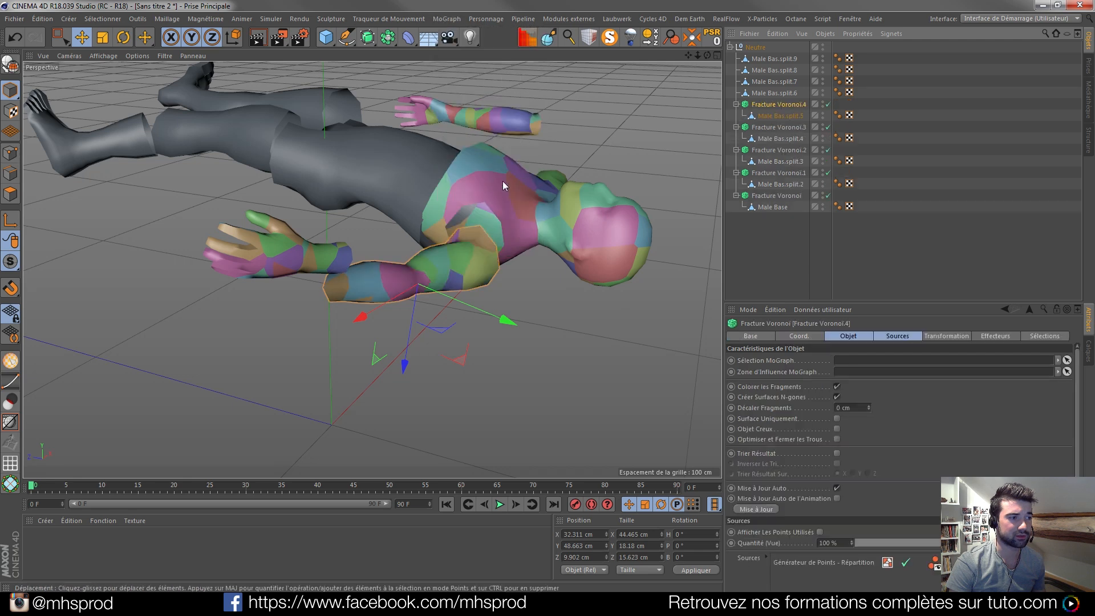
click(771, 94)
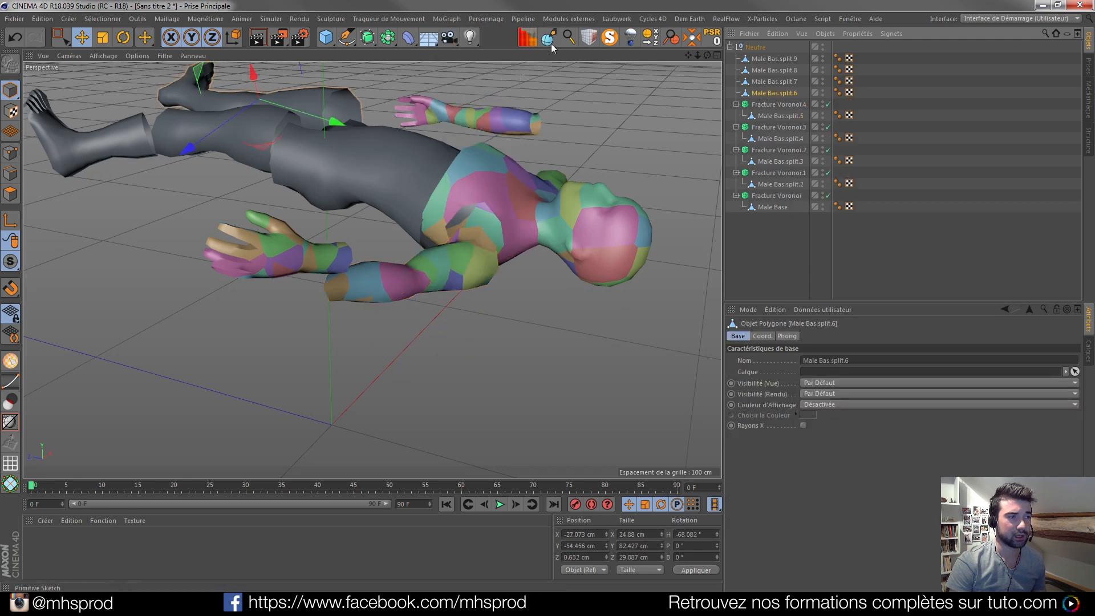
click(446, 19)
click(483, 177)
- Apply a separate Voronoi Fracture to the foot piece Male Bas.split.7 and to the thigh-to-calf piece, Male Bas.split.8
click(764, 81)
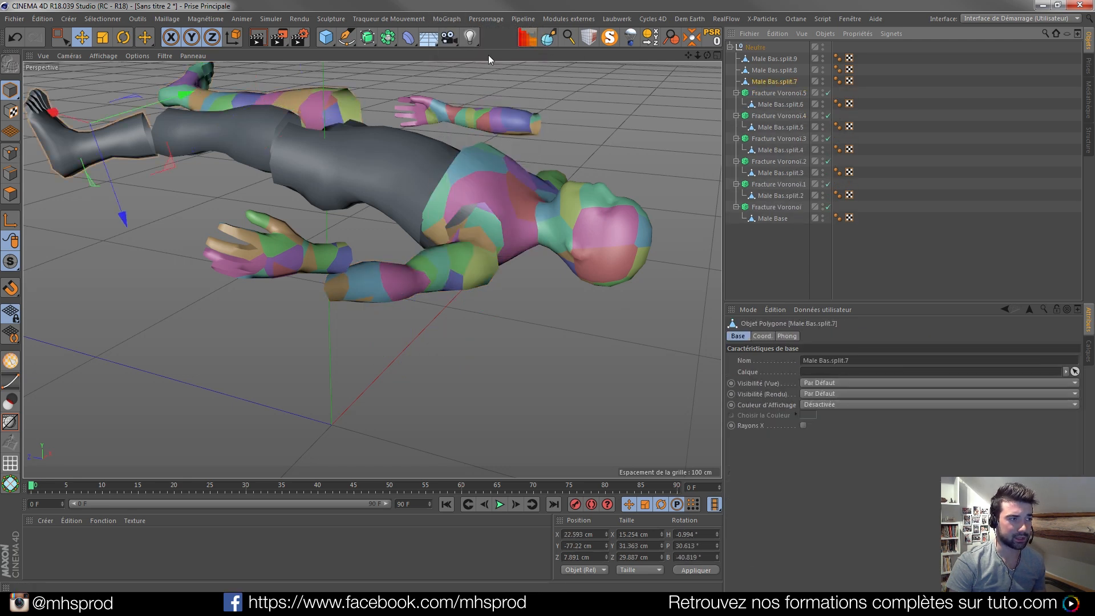
click(446, 19)
click(494, 176)
click(773, 70)
click(435, 19)
click(482, 176)
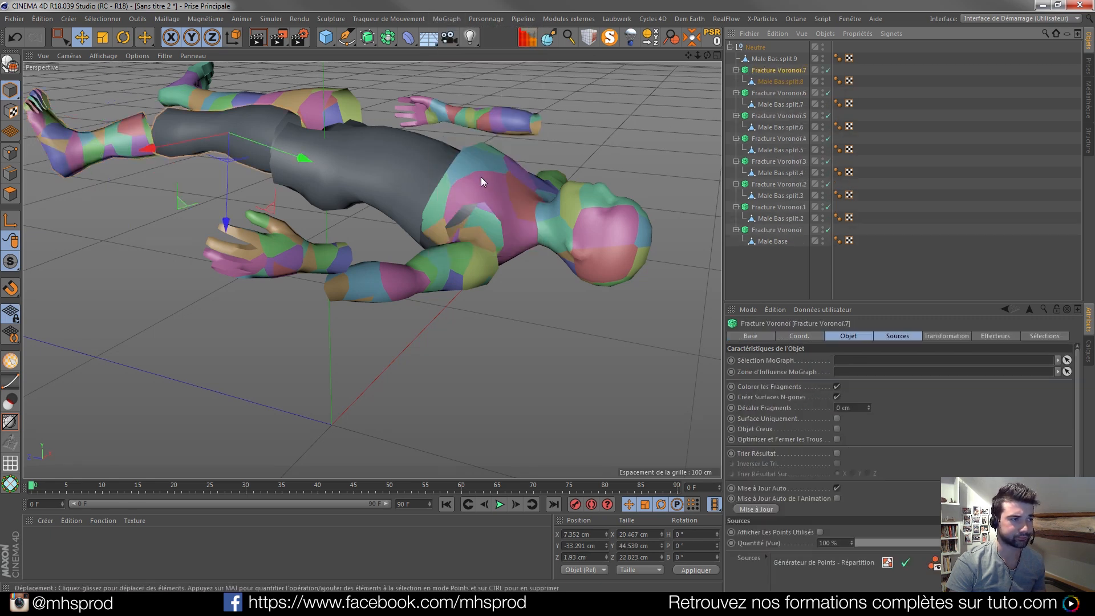
- Apply a Voronoi Fracture to the abdomen and pelvis piece, Male Bas.split.9
click(761, 59)
click(446, 19)
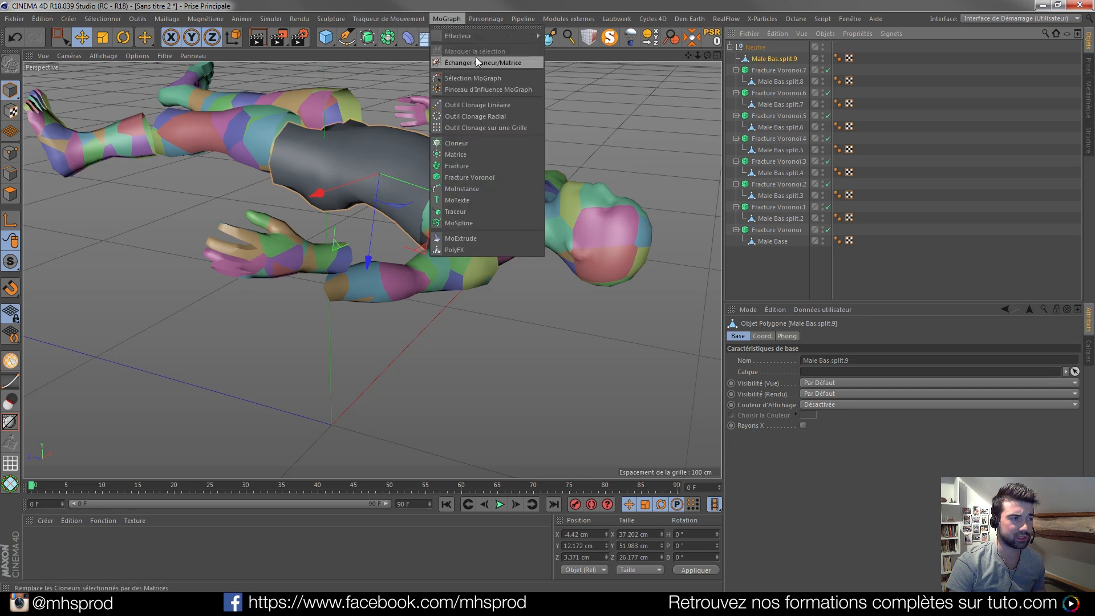
click(482, 178)
alt+drag(293, 74, 525, 172)
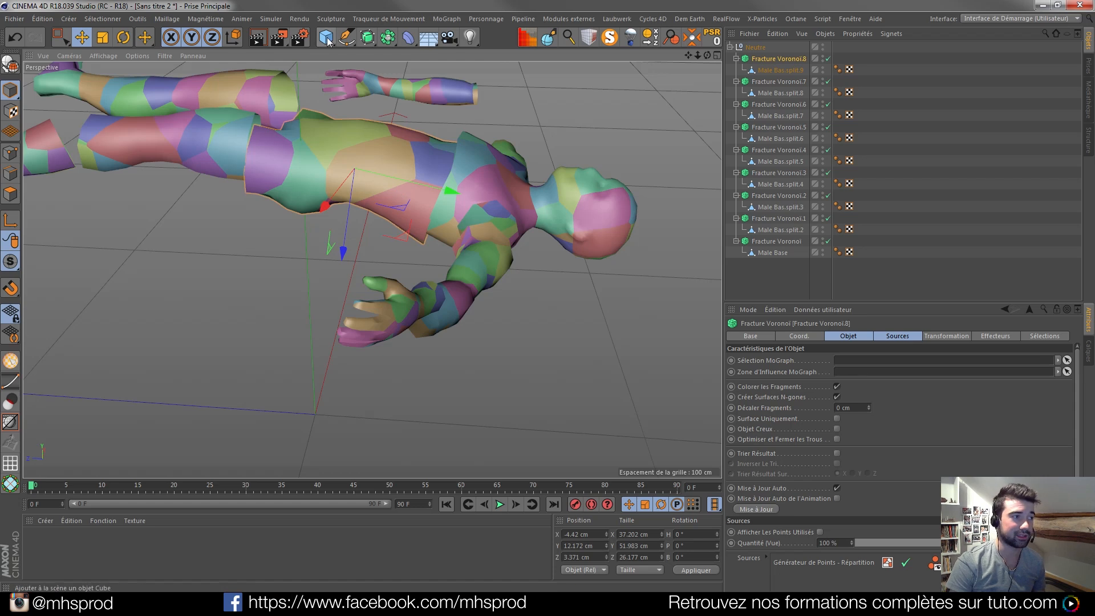
- Add a Cloth Surface (Surface Tissu) object to the scene and clear the selection
click(407, 39)
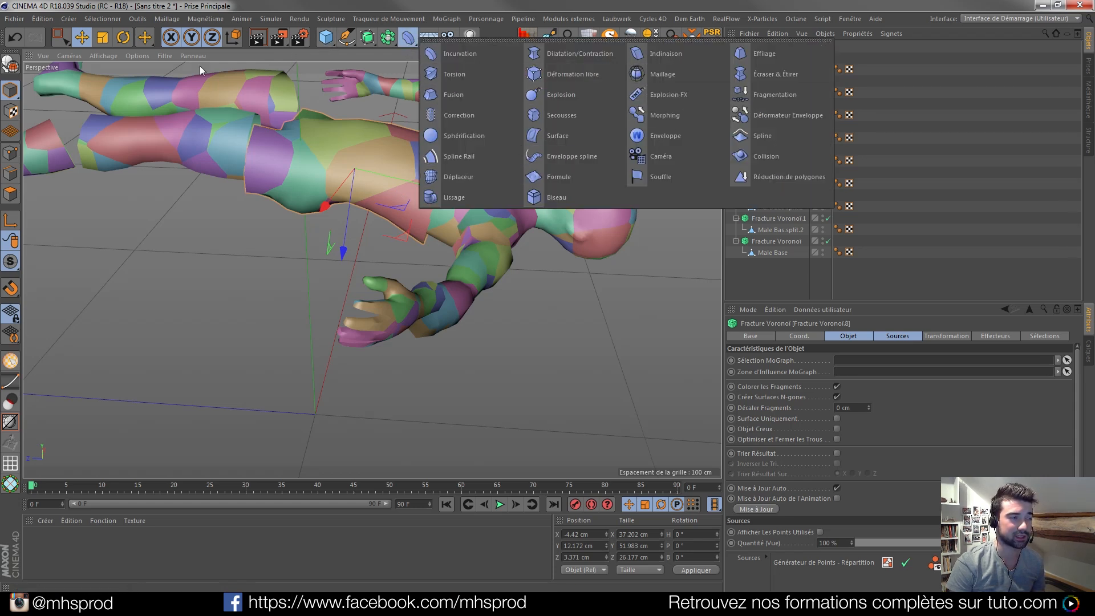
click(277, 19)
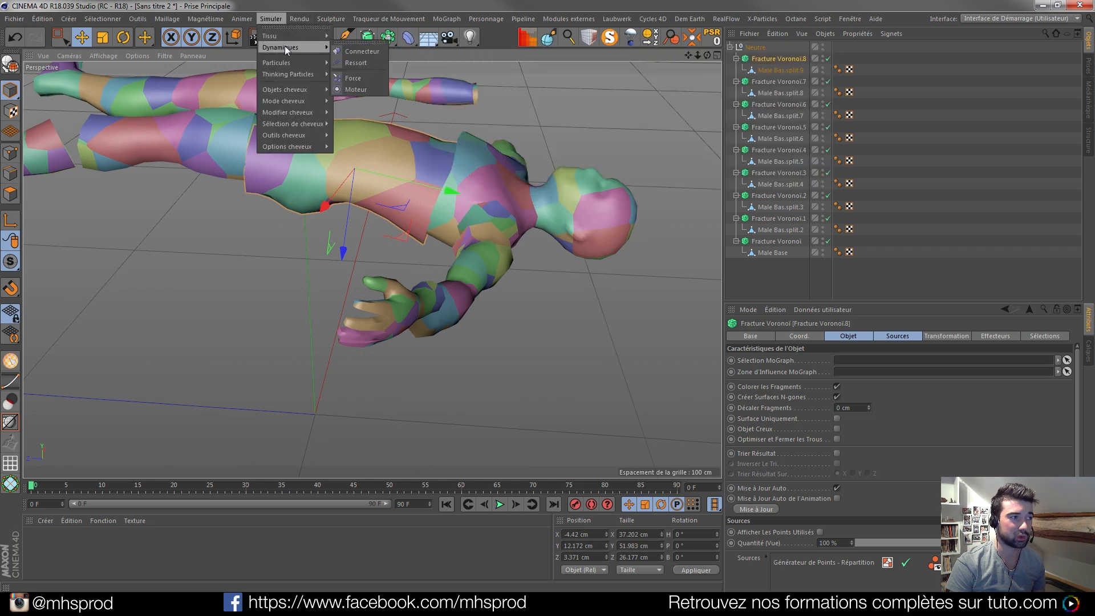
mouse_move(278, 36)
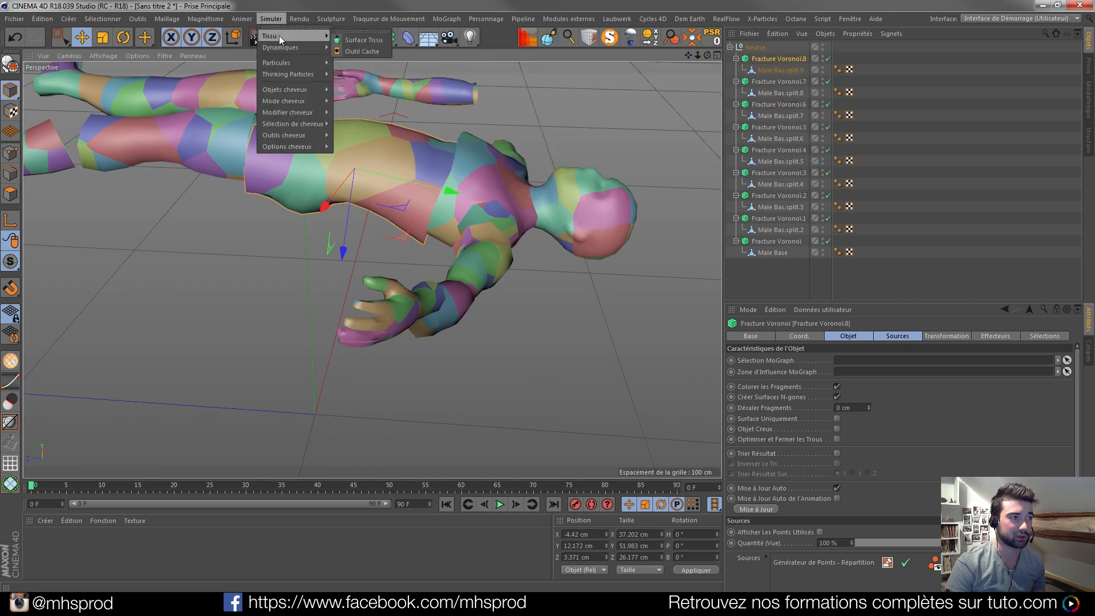
click(346, 44)
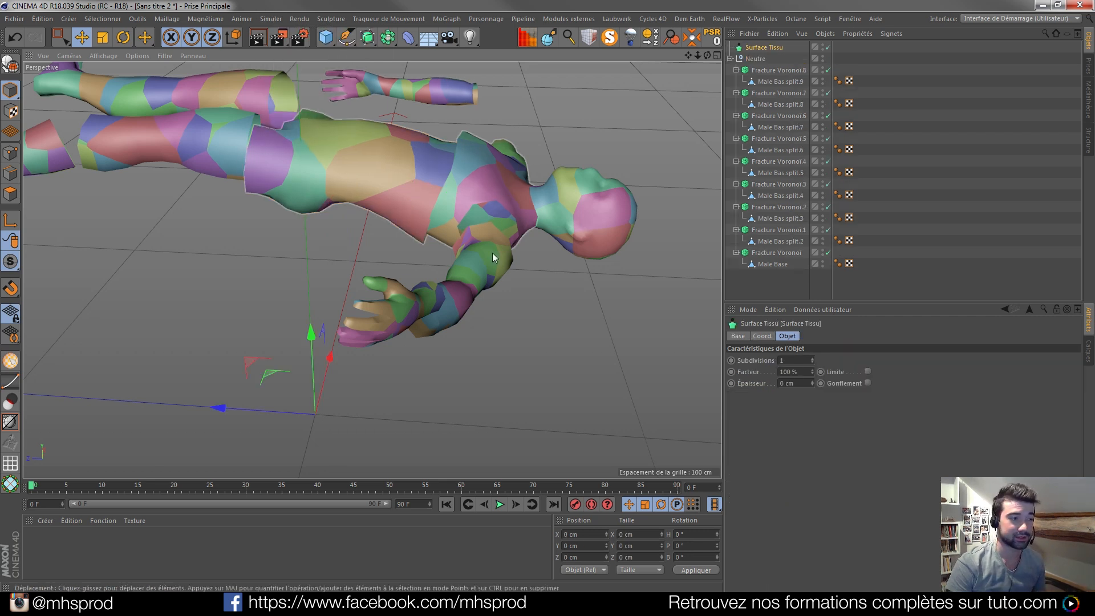
click(758, 285)
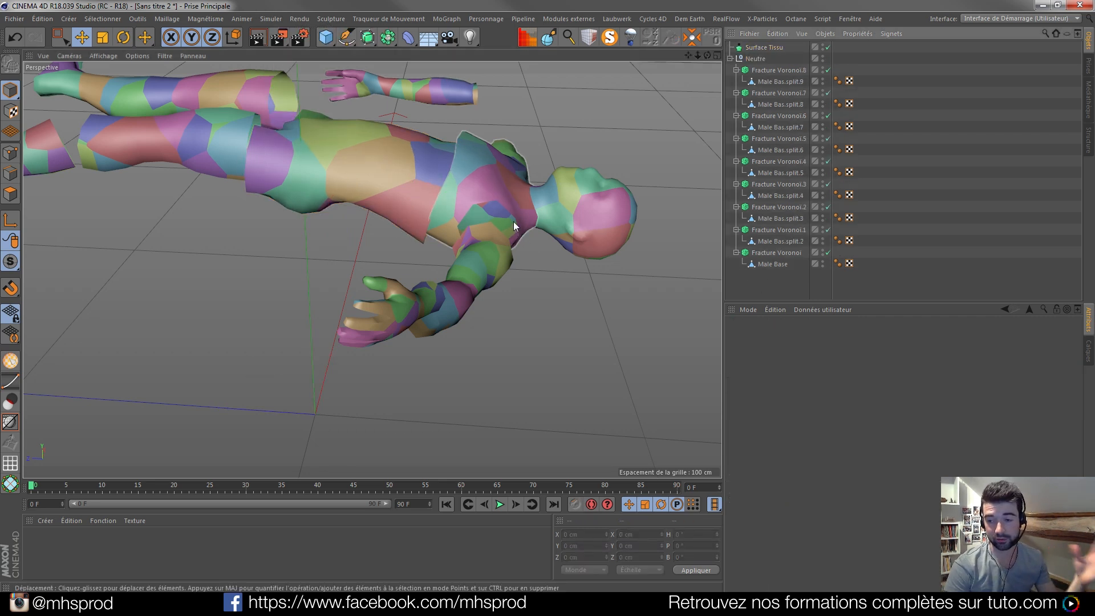
alt+drag(418, 98, 418, 233)
alt+drag(401, 171, 395, 186)
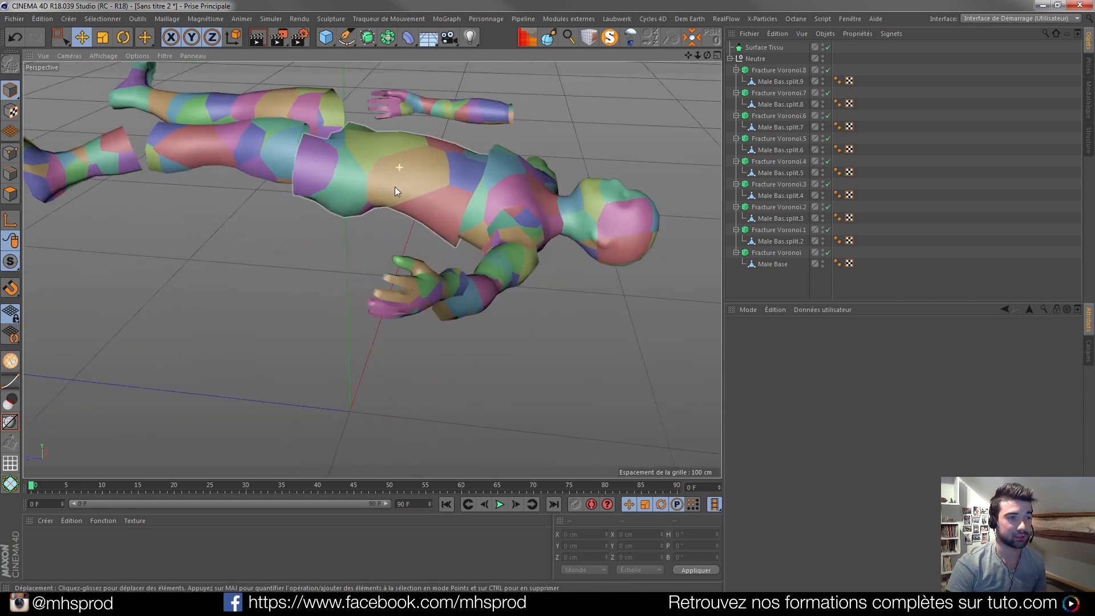
- Move the hand's Voronoi Fracture to the head of the Neutre group and rename it Main
click(775, 251)
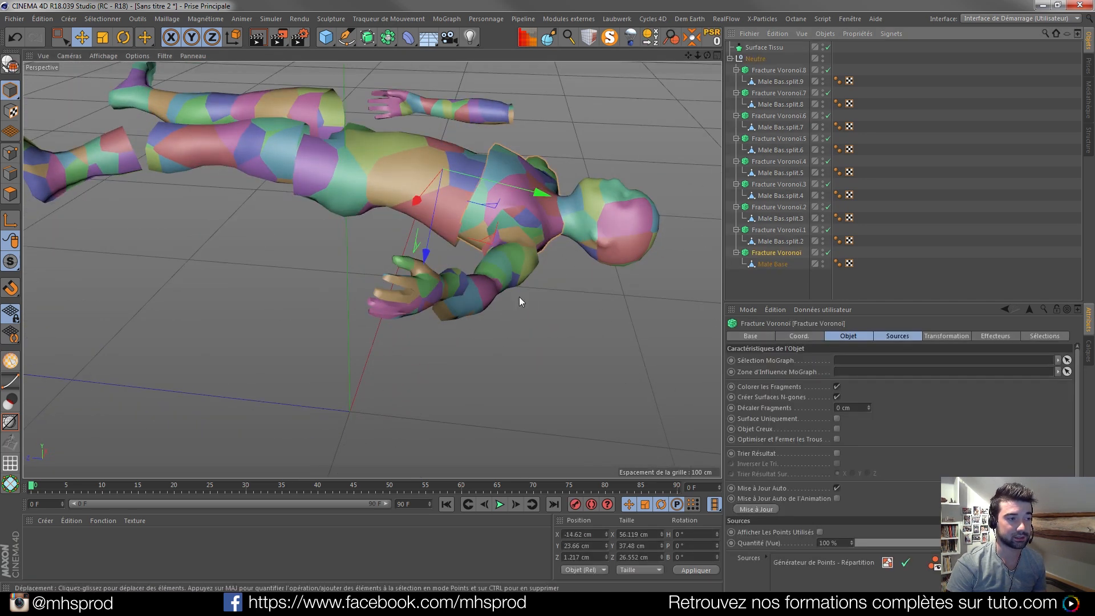
alt+drag(464, 312, 370, 302)
click(769, 184)
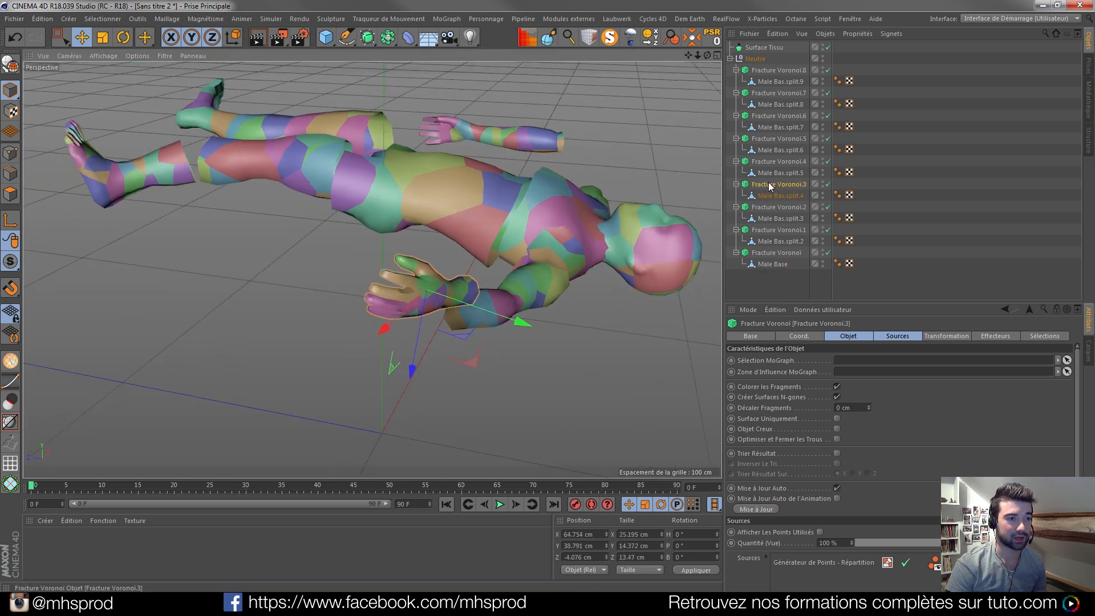
drag(754, 63, 764, 68)
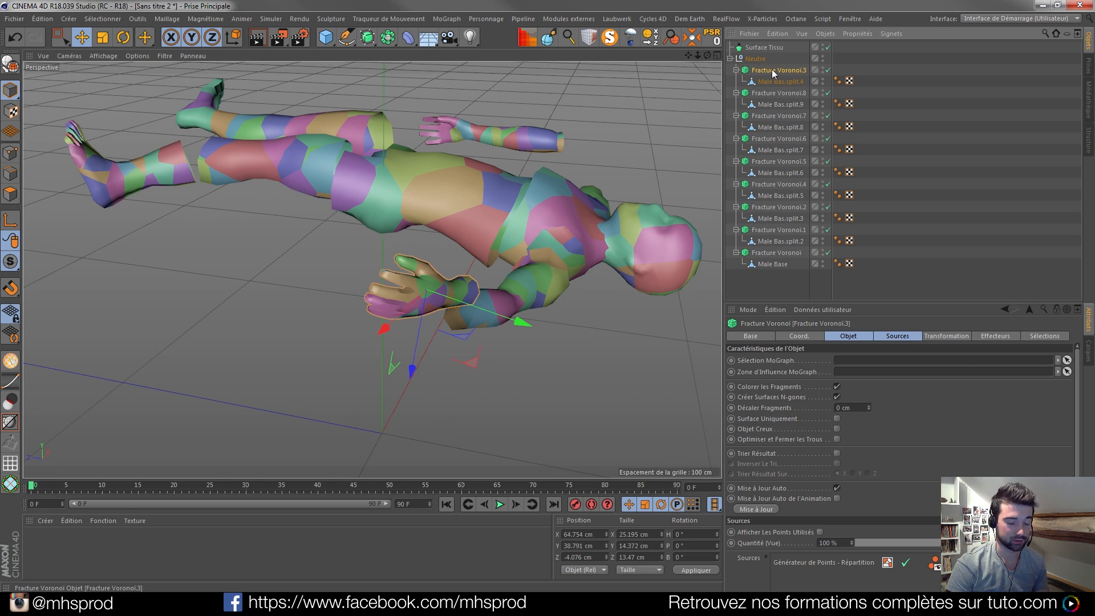
double_click(772, 69)
text(Main)
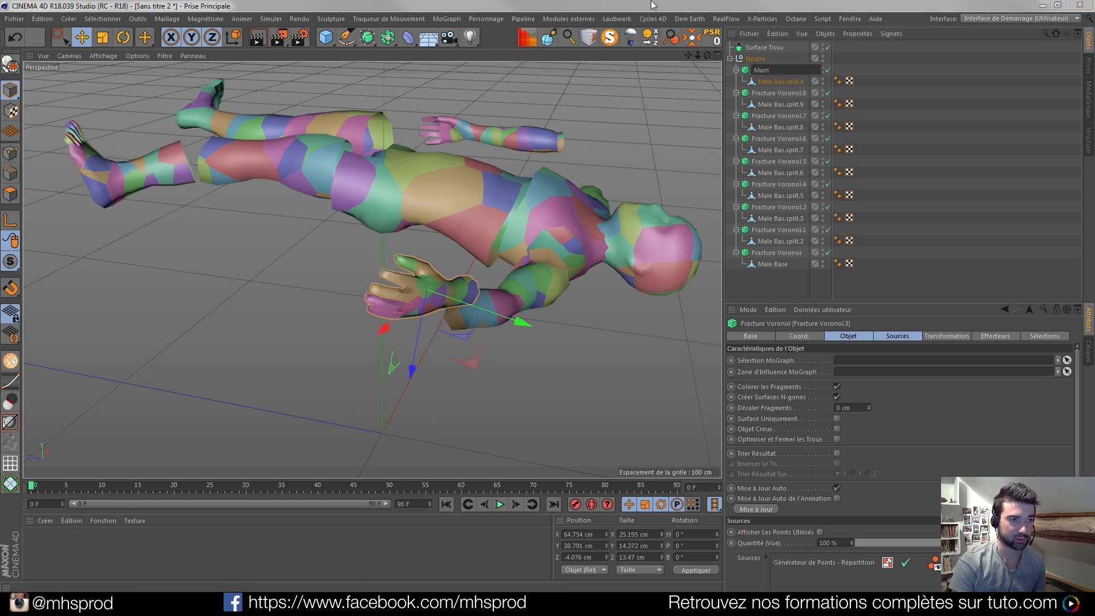
- Add a Random effector to the Main hand fracture and set its X, Y and Z position variation to 5 cm
key(Return)
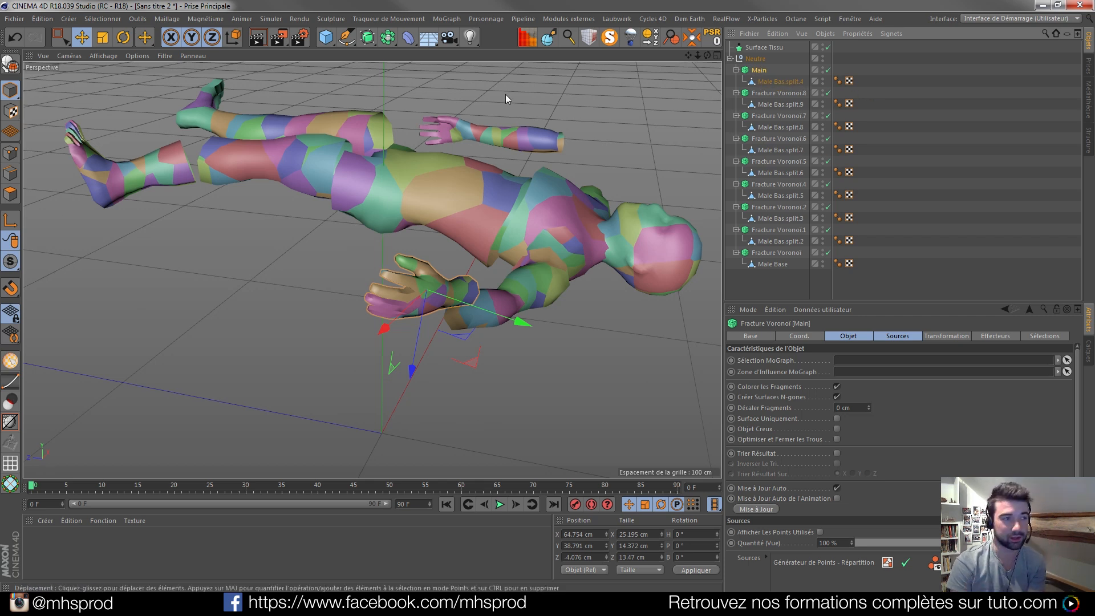
click(453, 22)
mouse_move(492, 37)
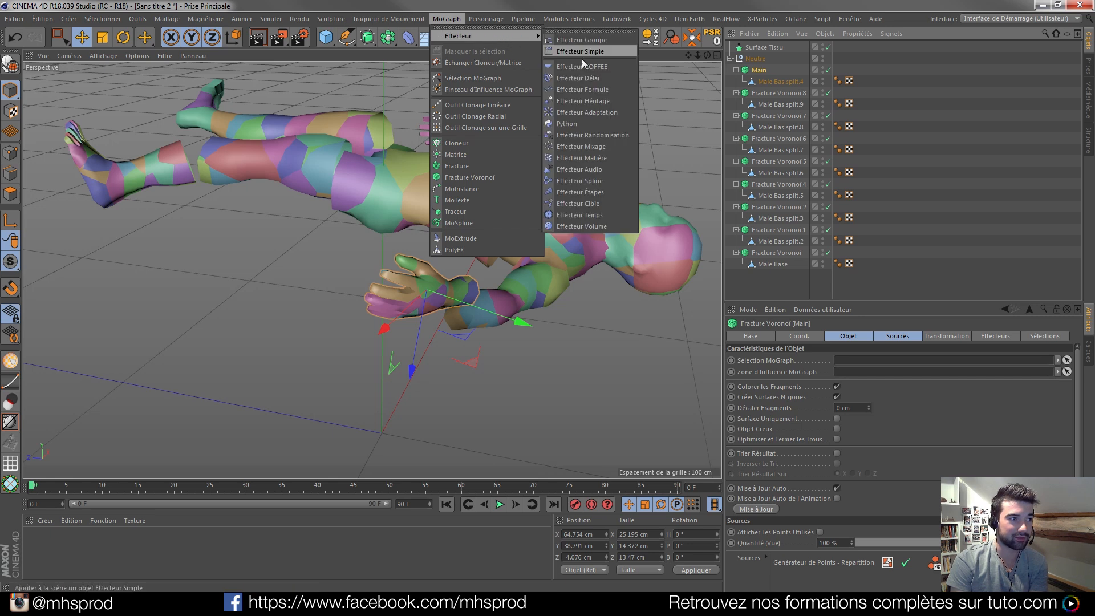
click(603, 135)
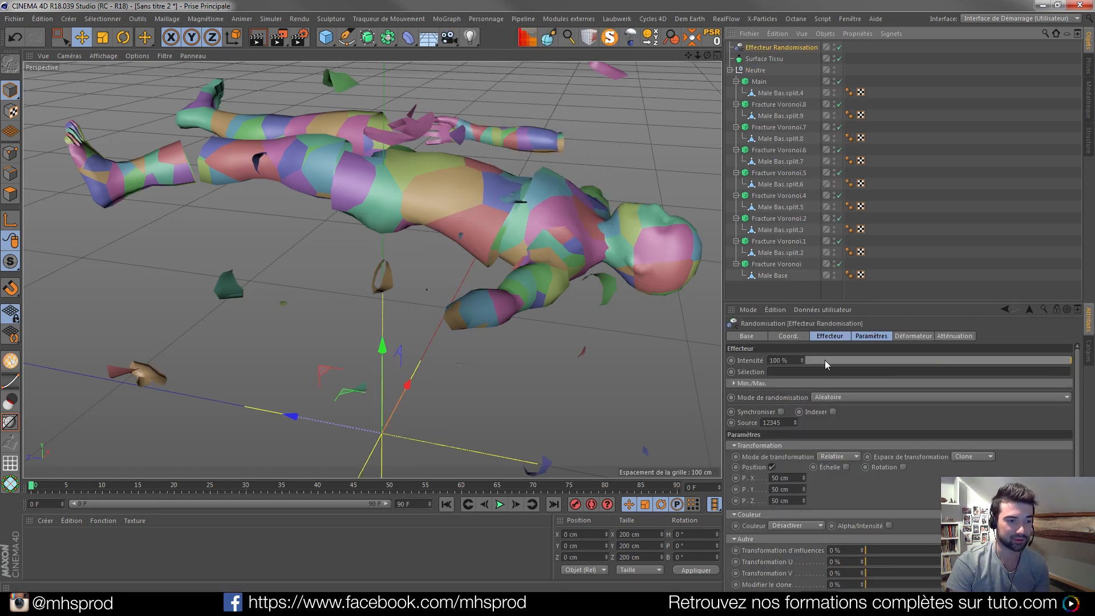
click(869, 336)
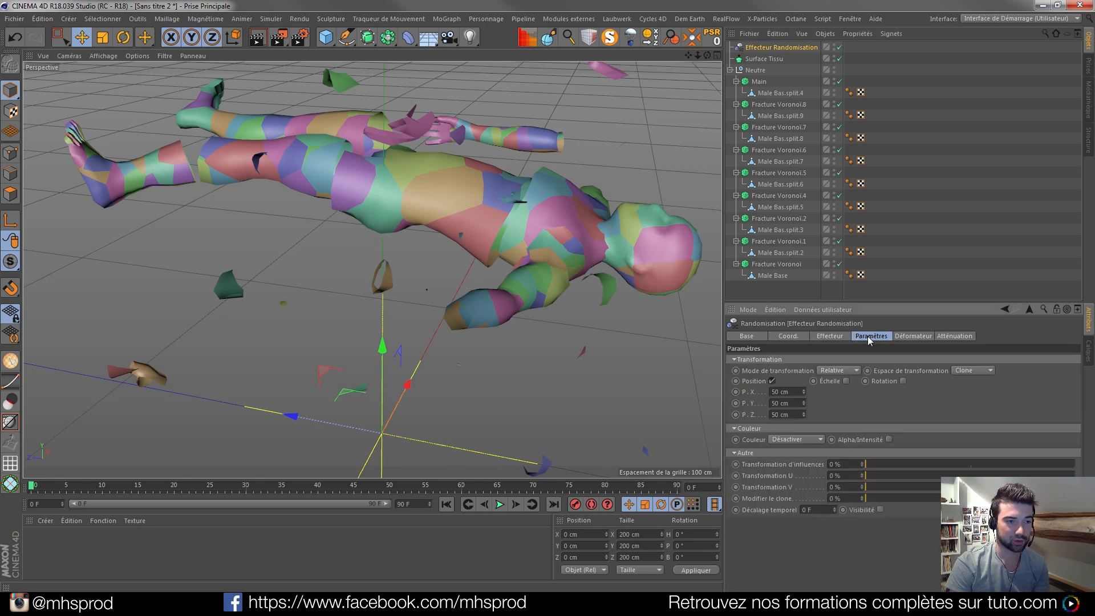
double_click(774, 392)
double_click(775, 414)
text(5)
key(Return)
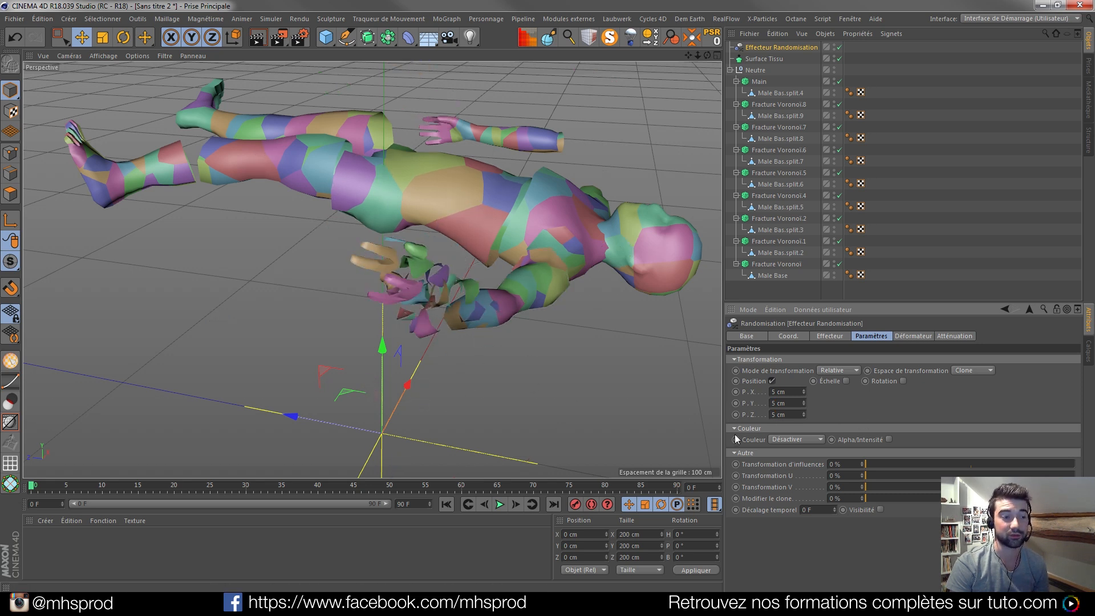
- Set the Random effector's falloff shape to Sphere and scale the effector down to 60 cm
click(951, 336)
click(852, 361)
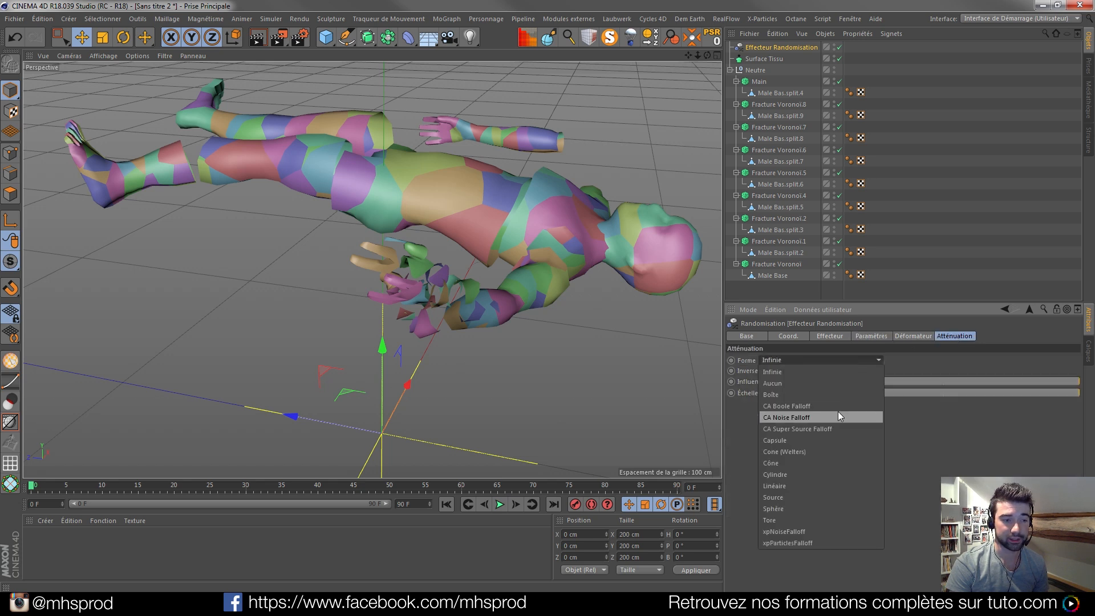
click(786, 474)
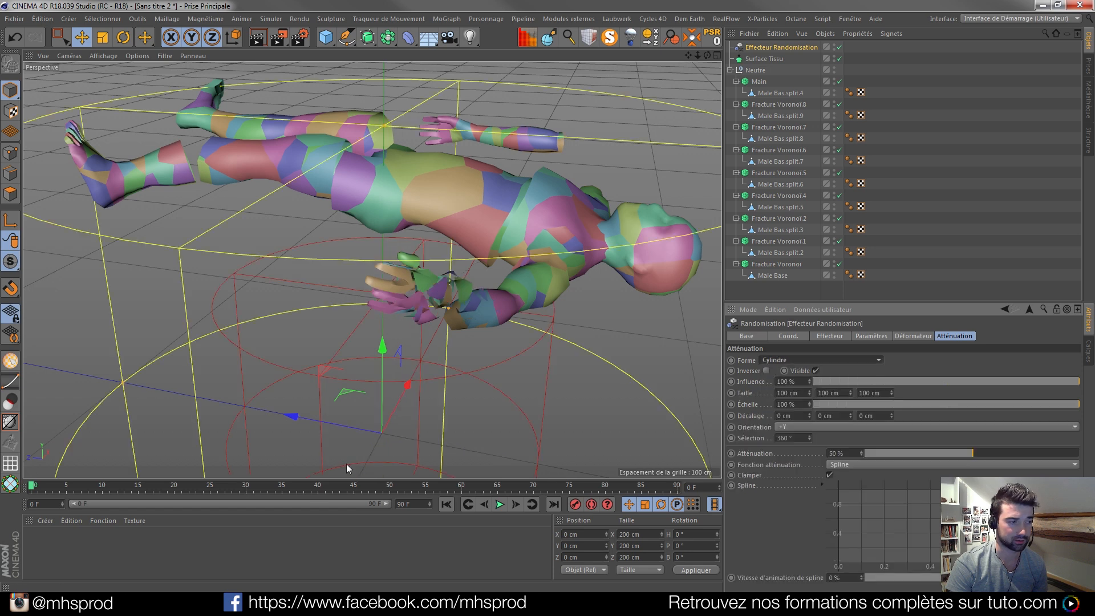
click(798, 358)
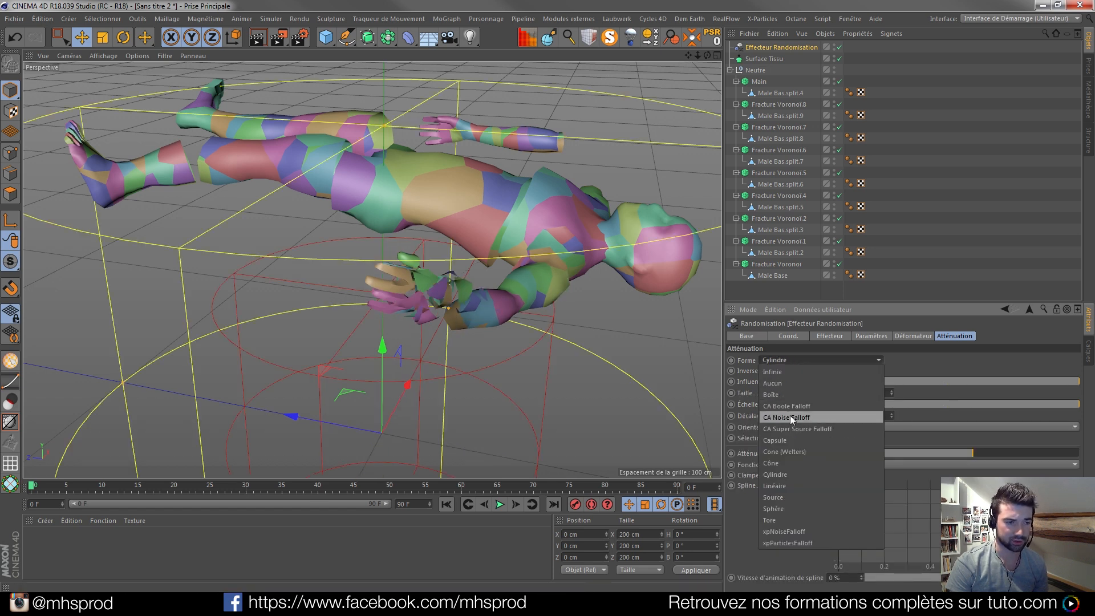
click(781, 506)
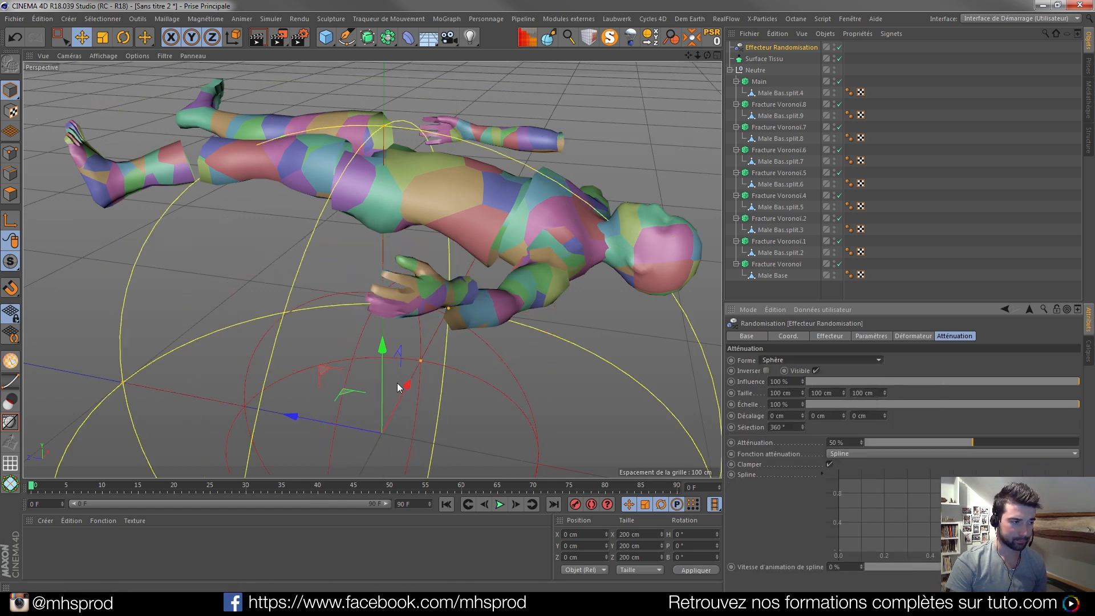
key(t)
drag(445, 308, 238, 317)
- Move the falloff sphere to the hand's wrist area, at about X -50 cm, Y 84.5 cm, Z -51.9 cm
click(83, 39)
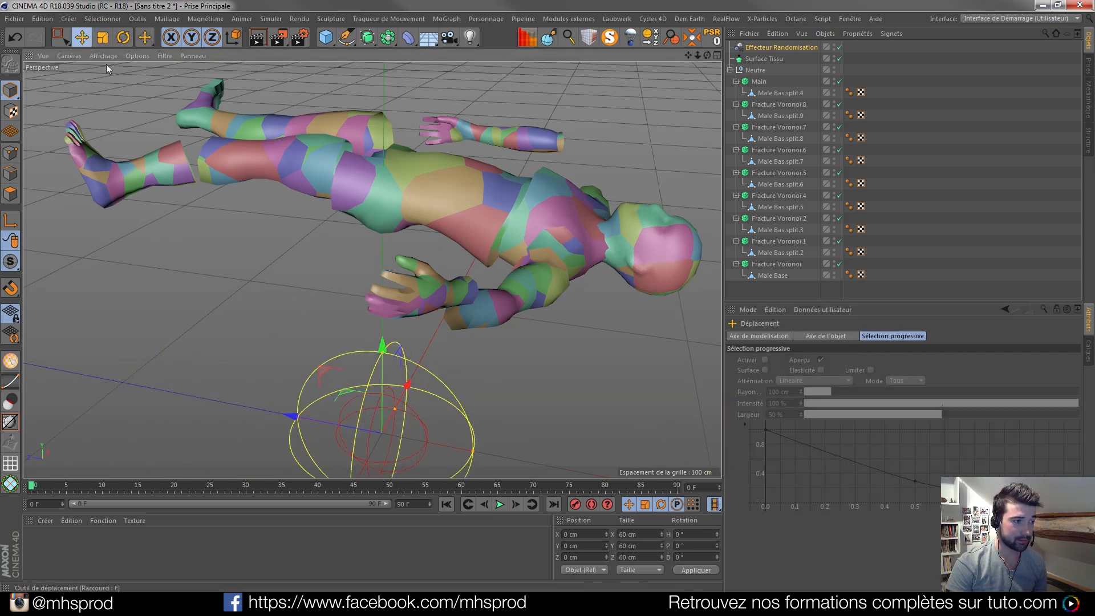
alt+drag(508, 297, 378, 343)
alt+middle_drag(377, 343, 454, 242)
middle_click(395, 262)
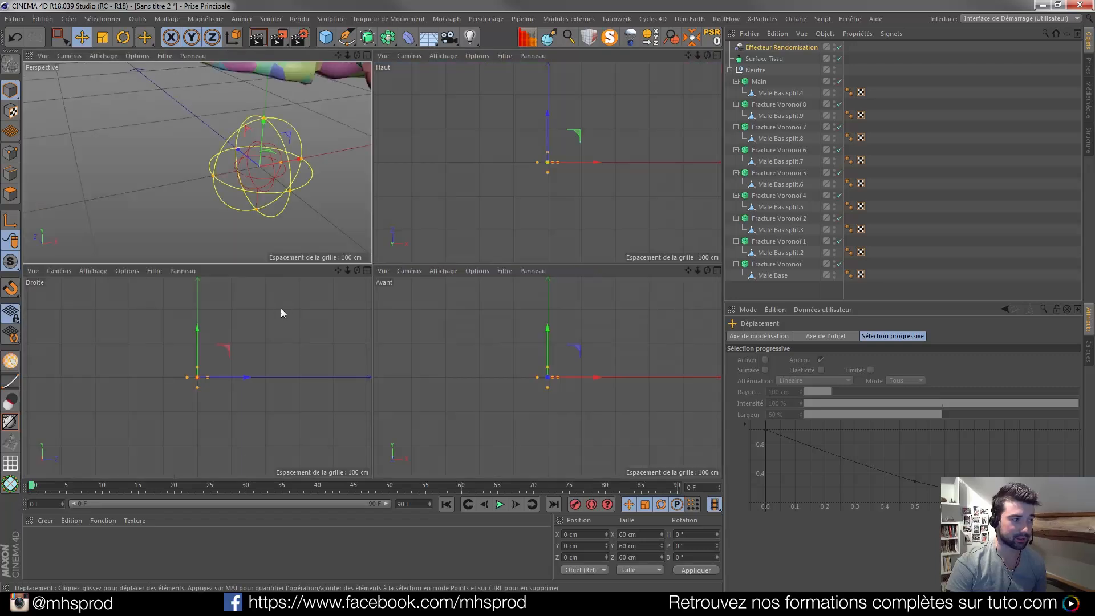
middle_click(266, 349)
drag(372, 204, 363, 147)
drag(472, 212, 443, 213)
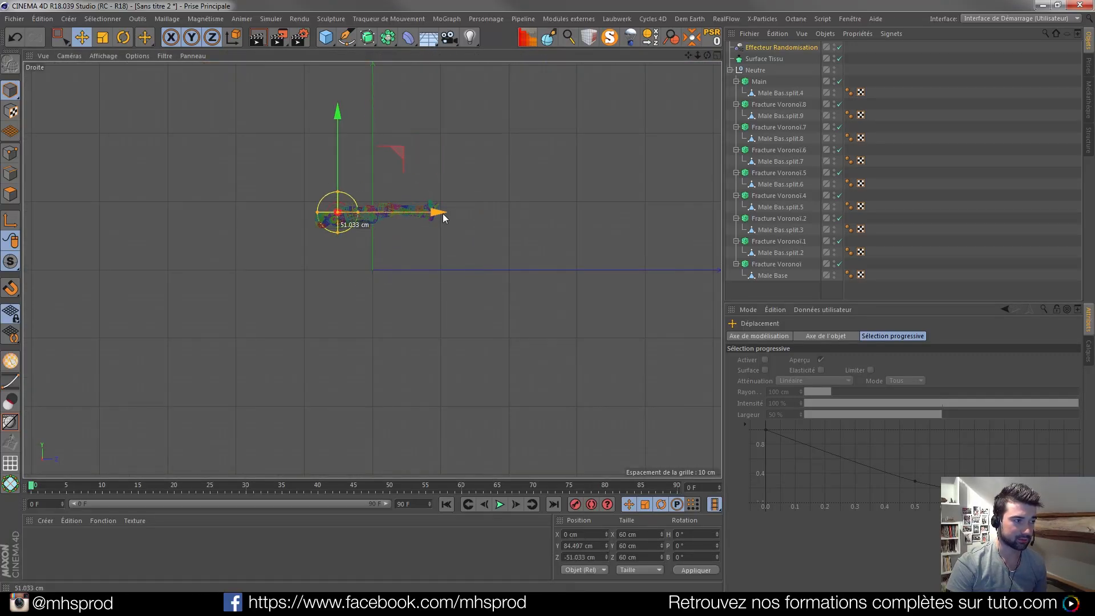
middle_click(368, 245)
middle_click(330, 166)
alt+middle_drag(414, 168, 375, 267)
drag(655, 188, 416, 213)
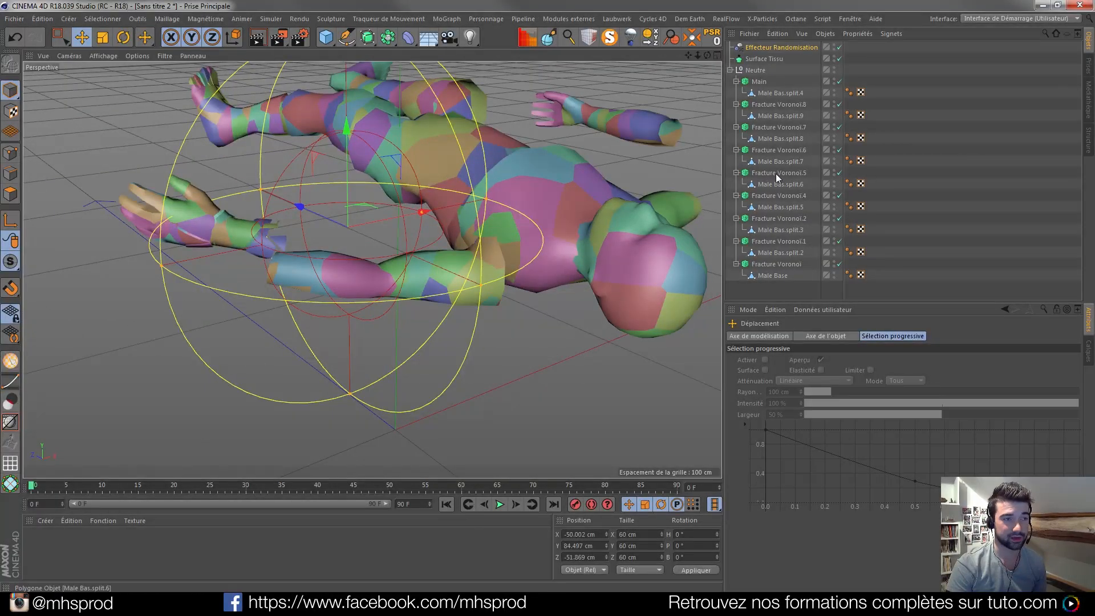
- Collapse the fracture hierarchies inside the Neutre group and select all Voronoi Fracture objects except Main
click(730, 70)
click(730, 70)
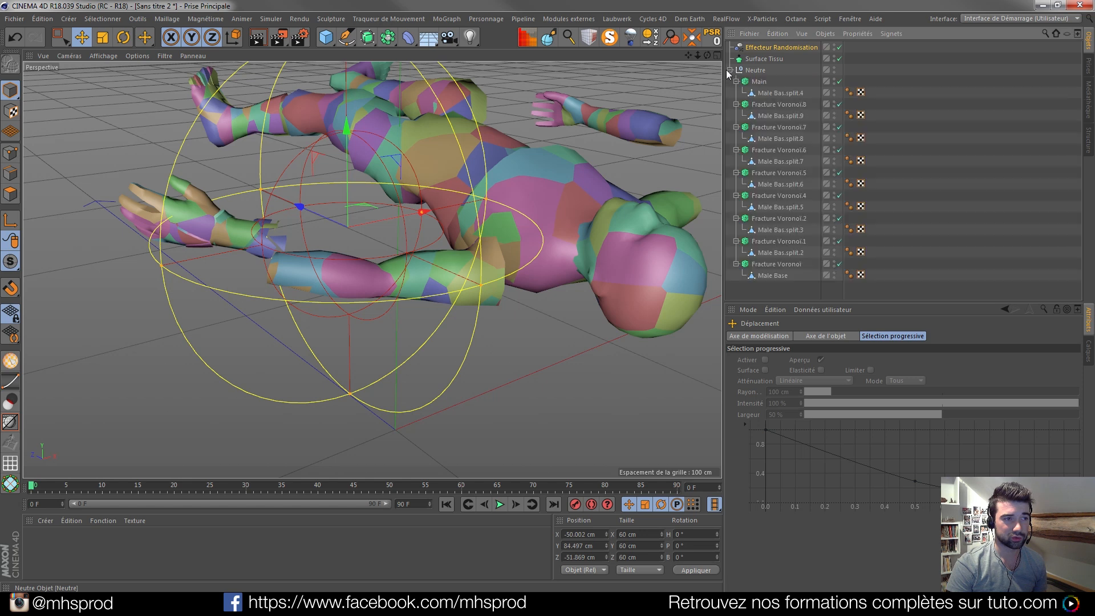
click(736, 81)
click(770, 93)
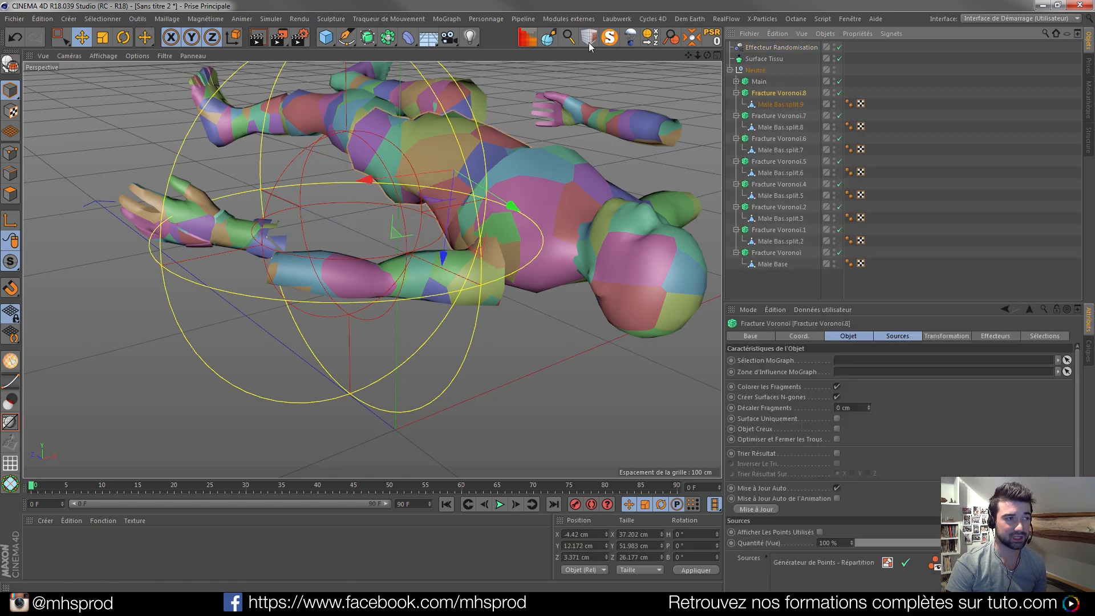
click(736, 93)
click(736, 104)
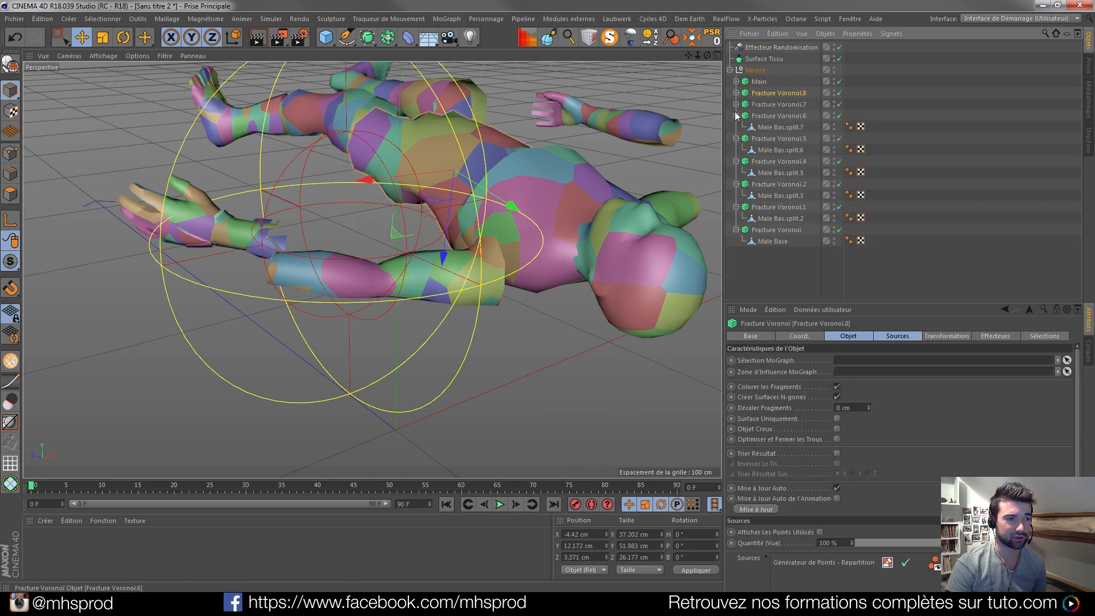
click(736, 115)
click(736, 127)
click(736, 139)
click(736, 150)
click(736, 161)
click(736, 173)
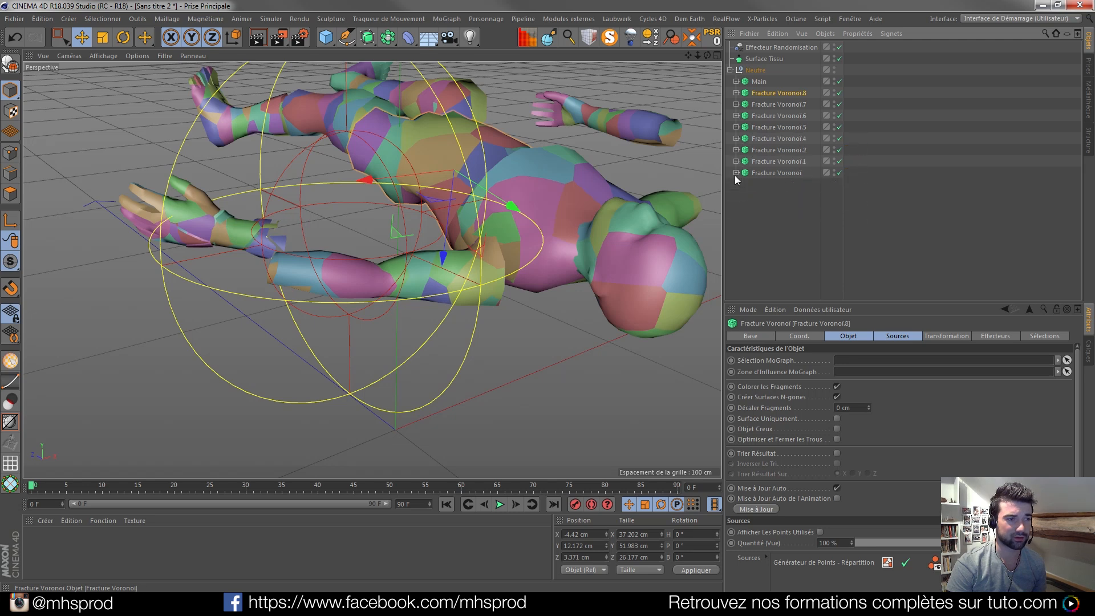
shift+click(773, 174)
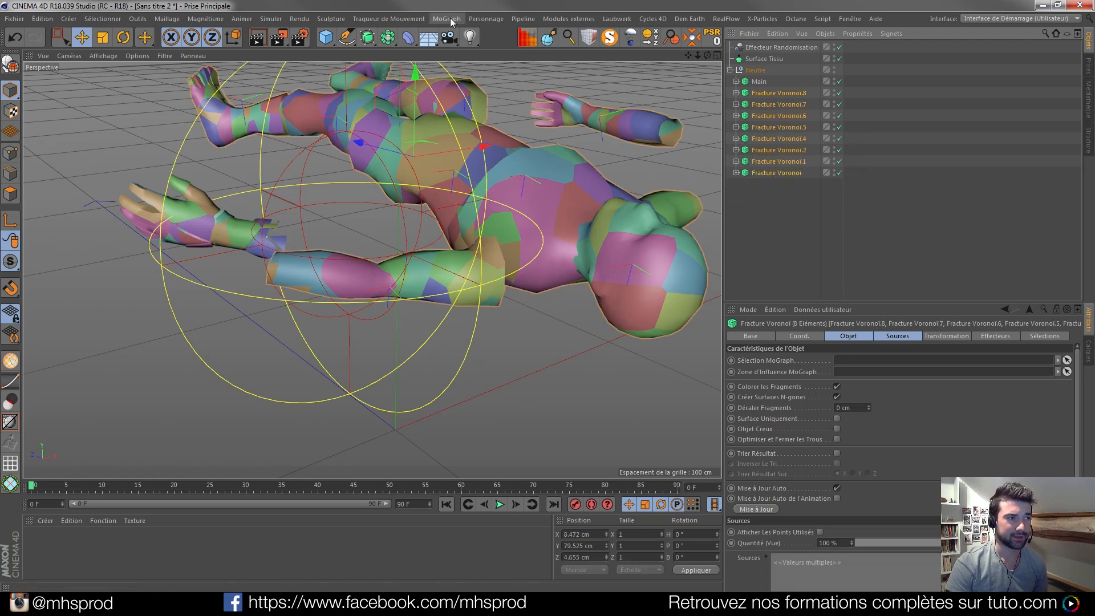
- Add a second Random effector to the selected body fractures and set its X, Y and Z position variation to 1 cm
click(395, 19)
mouse_move(446, 18)
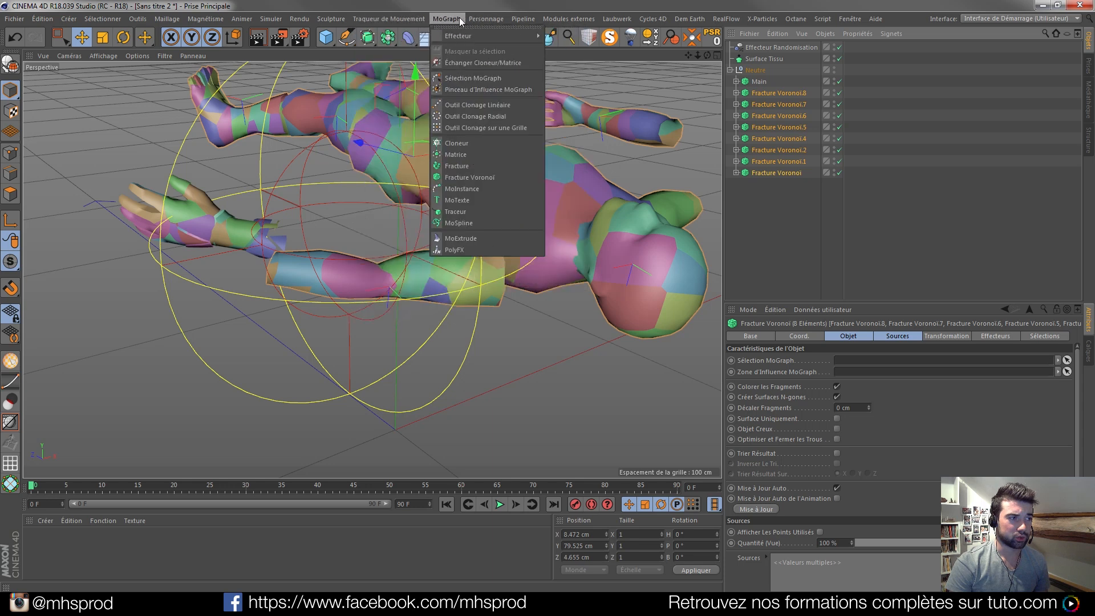
mouse_move(494, 36)
click(596, 134)
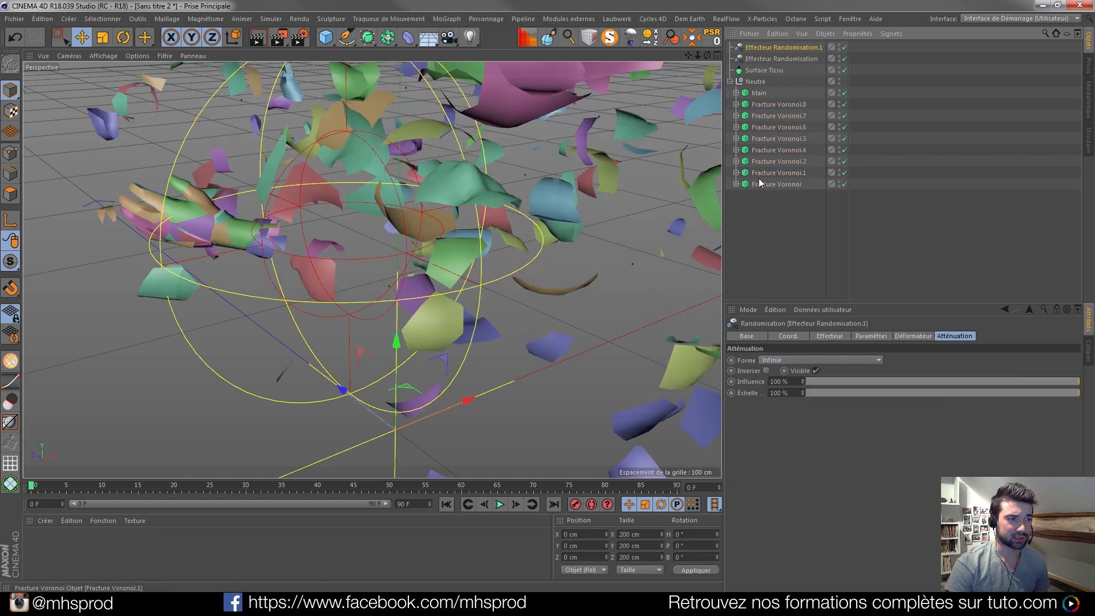
click(829, 336)
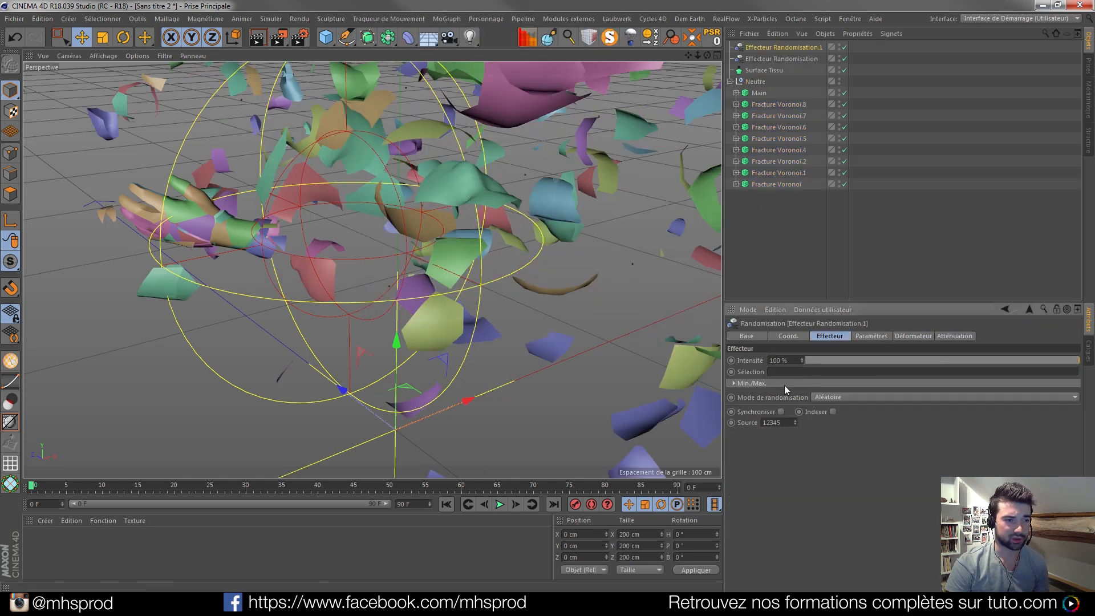
click(867, 338)
drag(782, 391, 770, 416)
text(111)
key(Return)
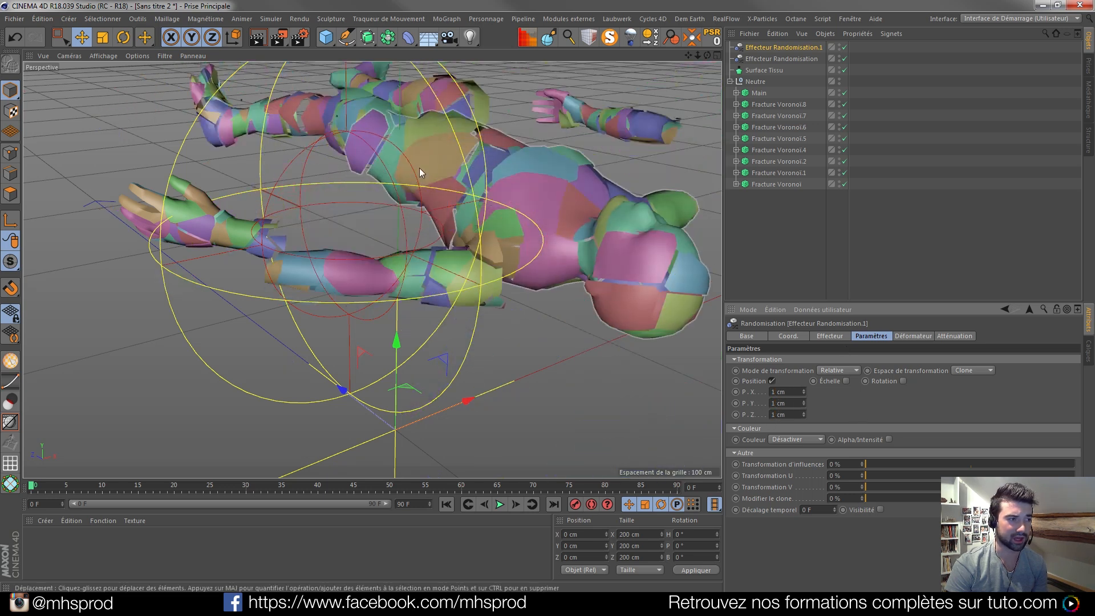
- Examine the scattered fragments around the hand, compare them with the reference hand image, and close the image viewer
alt+drag(261, 288, 393, 237)
alt+middle_drag(203, 251, 328, 206)
alt+drag(328, 207, 309, 183)
alt+right_drag(302, 182, 340, 179)
alt+drag(340, 180, 355, 255)
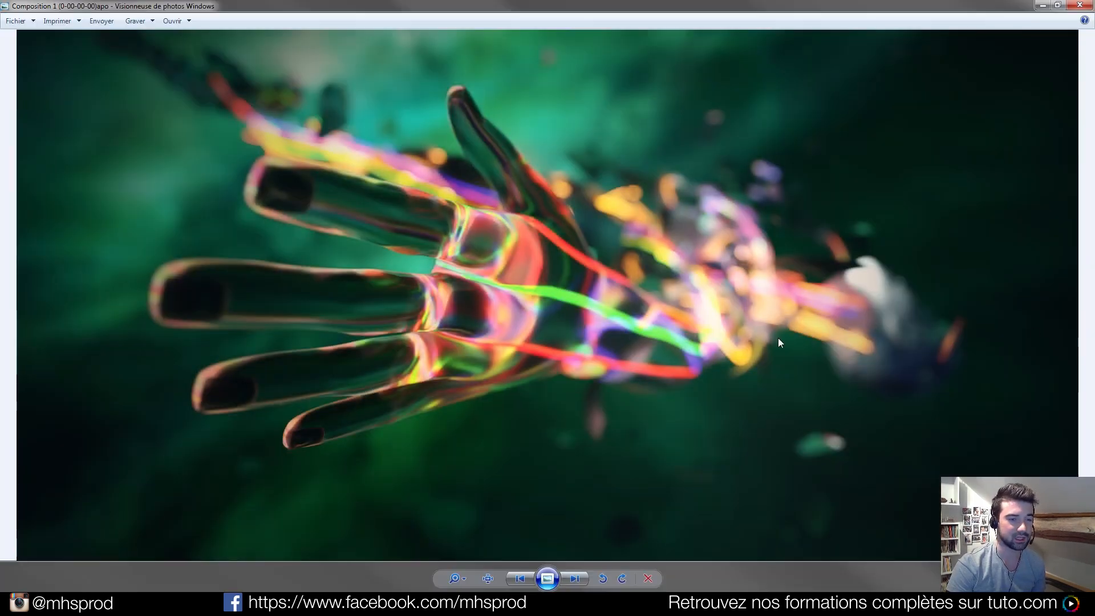
click(1080, 6)
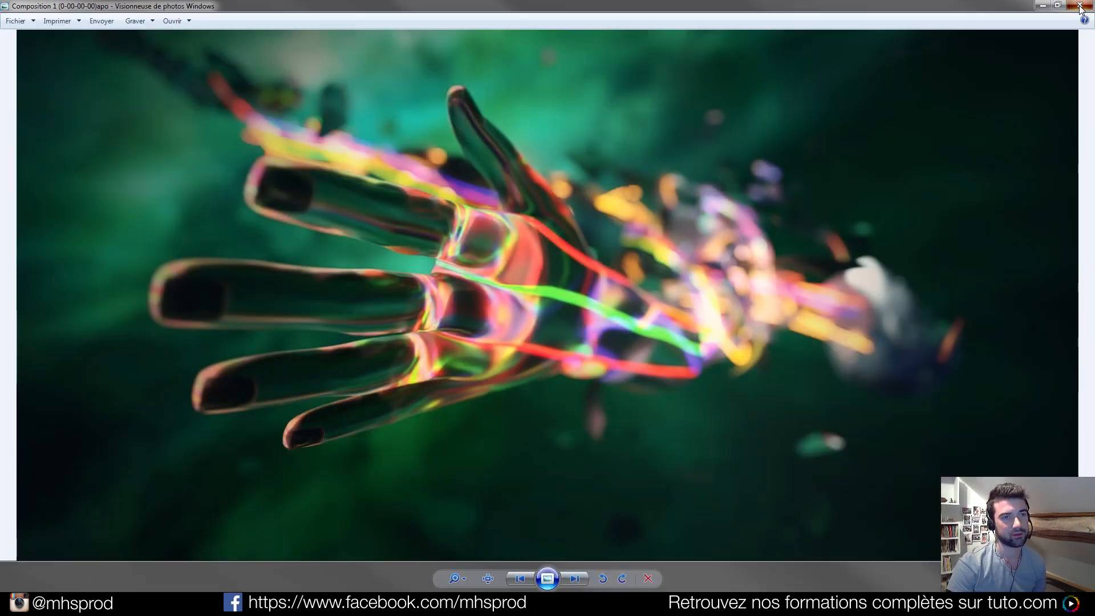
- Move the Main hand fracture along its Z axis to about -1.5 cm
click(335, 273)
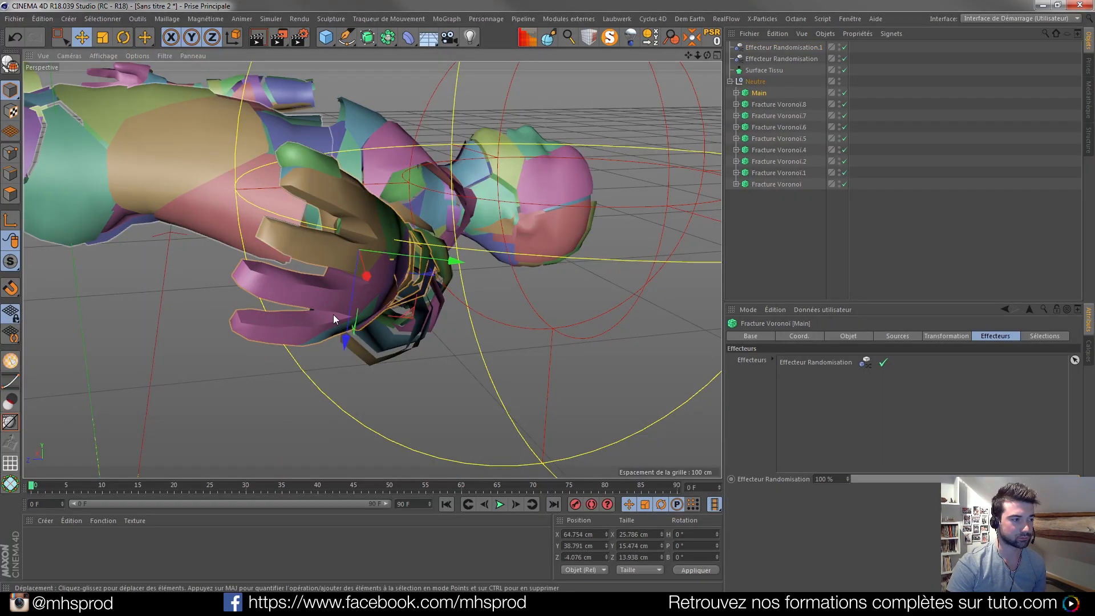
drag(345, 343, 336, 379)
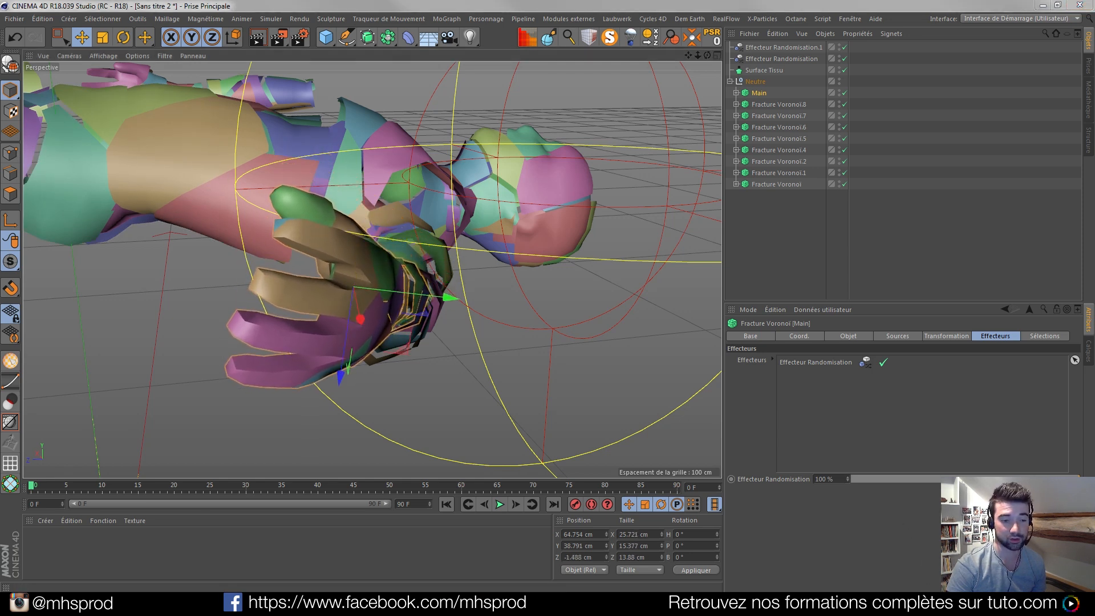
alt+drag(365, 323, 285, 329)
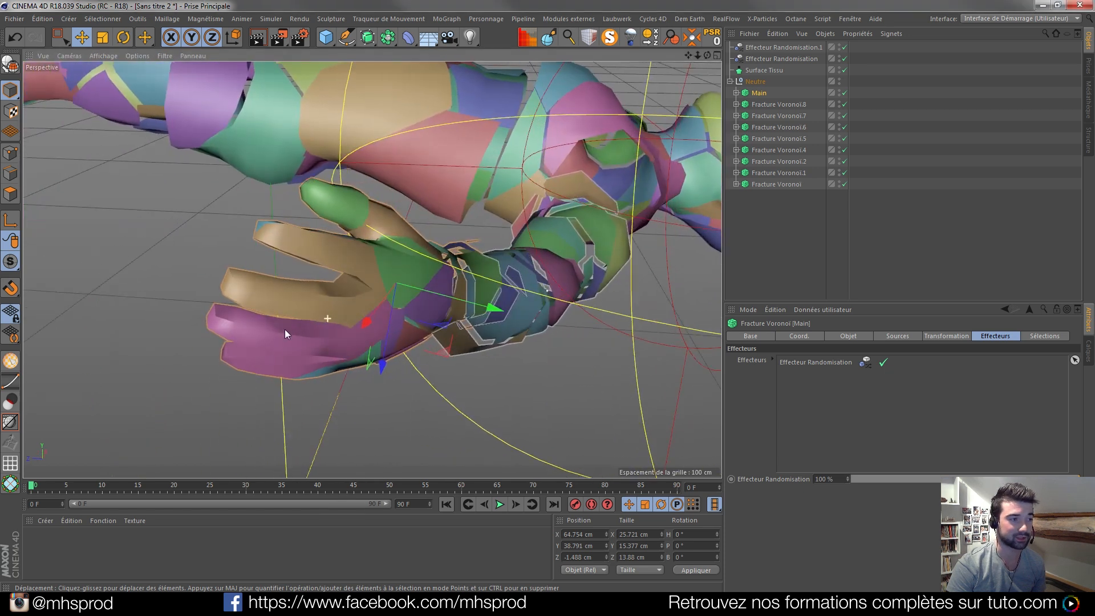
- Set the number of points in the abdomen and pelvis fracture's distribution source to 33
click(775, 184)
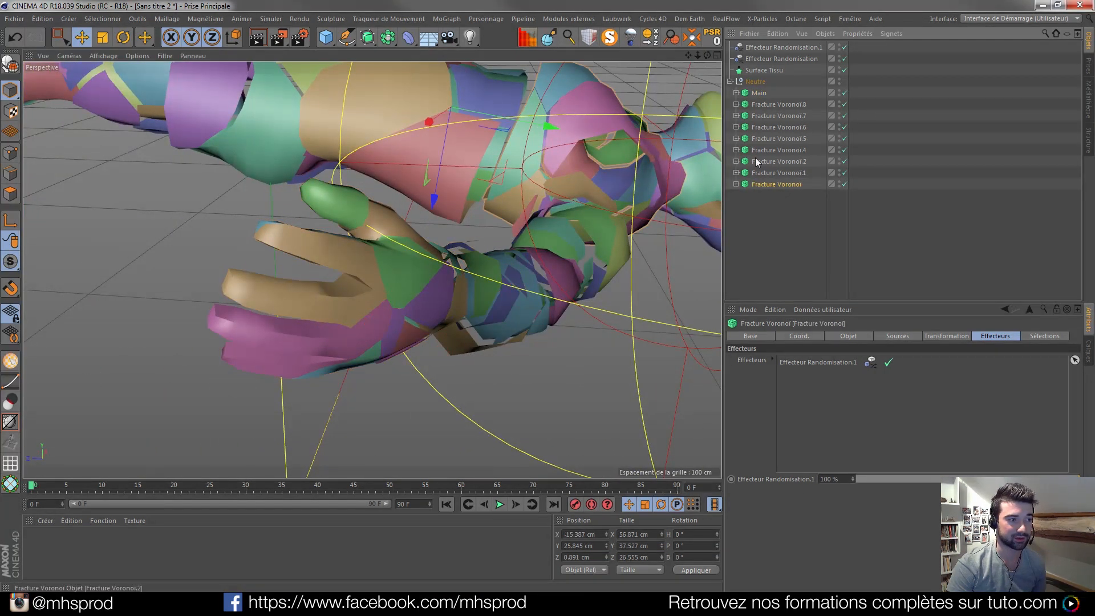
click(775, 139)
click(473, 142)
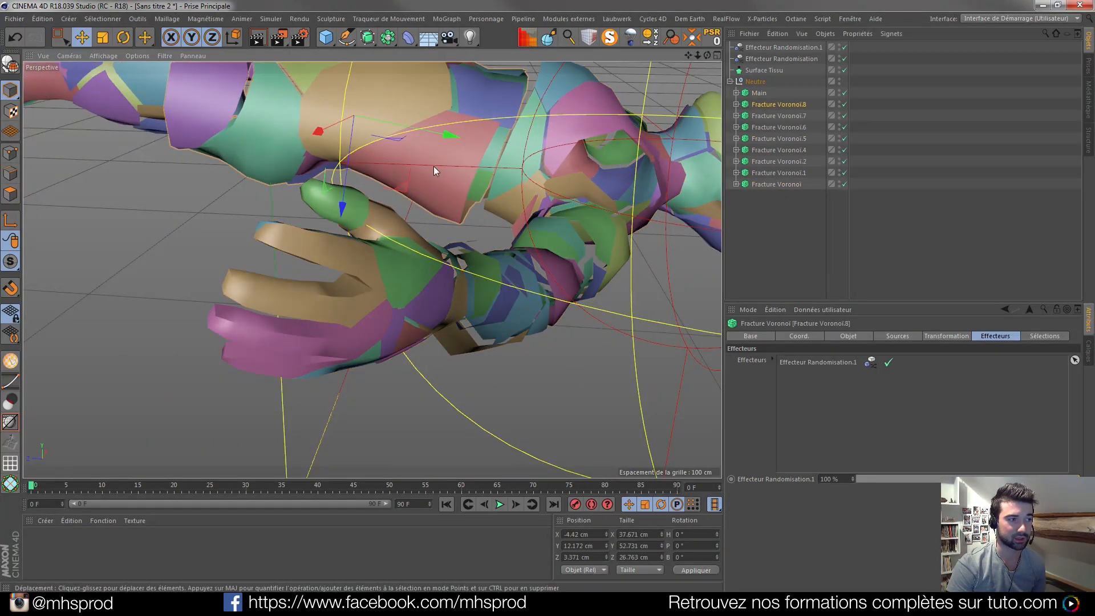
click(951, 336)
click(896, 335)
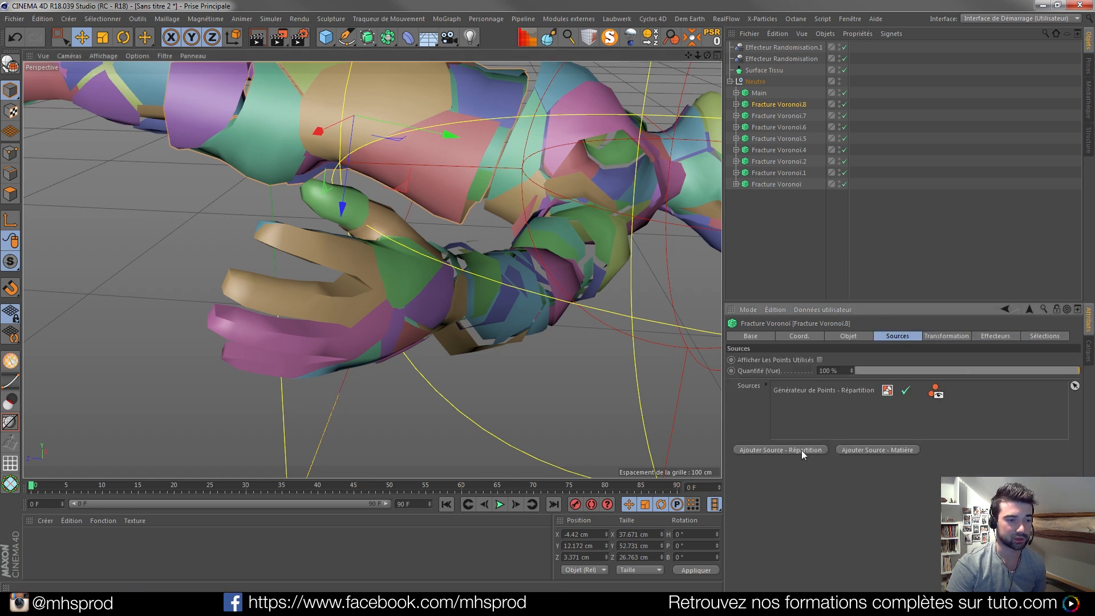
click(786, 391)
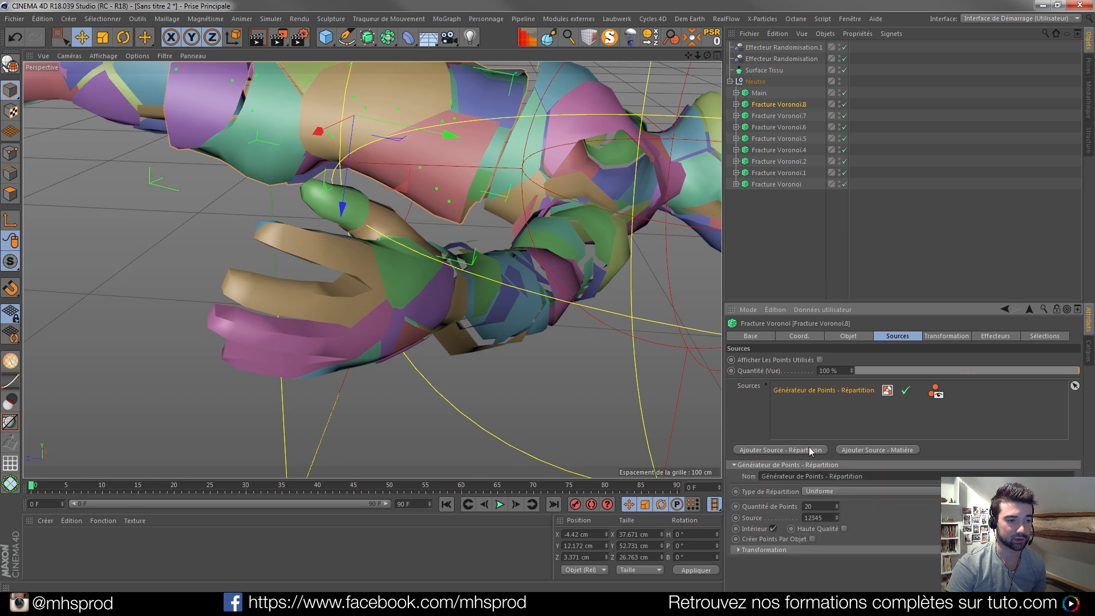
drag(837, 506, 837, 500)
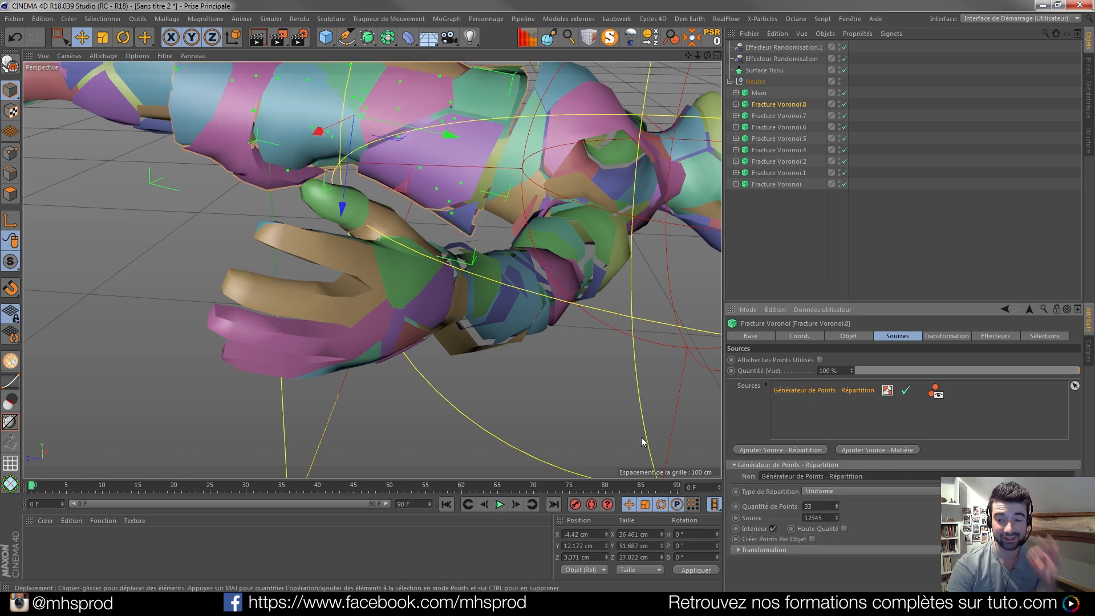
- Collapse the Neutre group and preview the fractured body in Octane's Live Viewer, framed on the hand
alt+drag(352, 302, 374, 267)
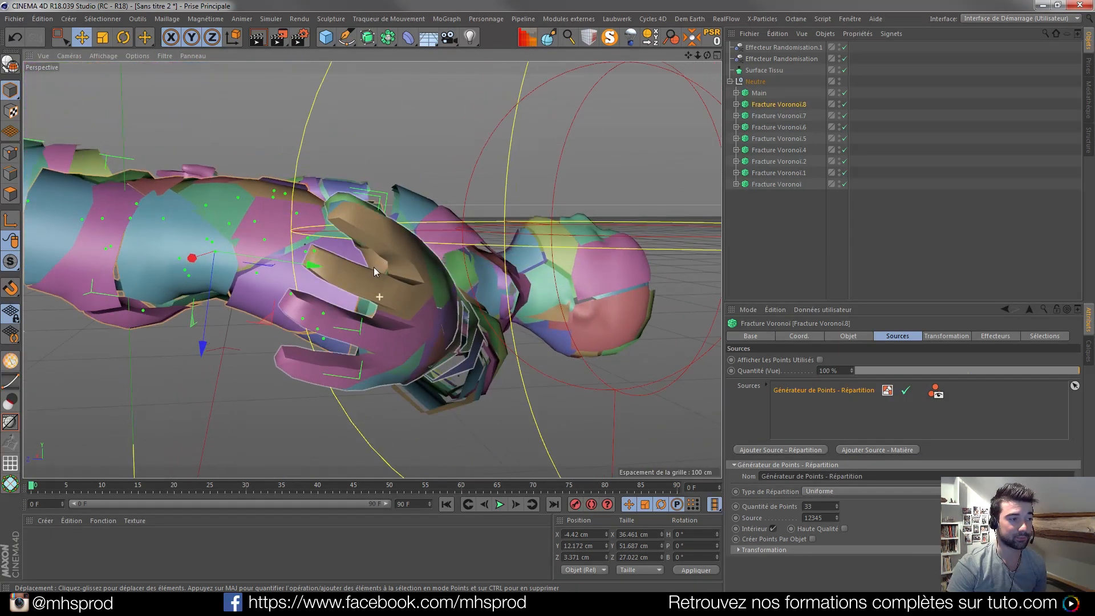
alt+drag(426, 333, 412, 333)
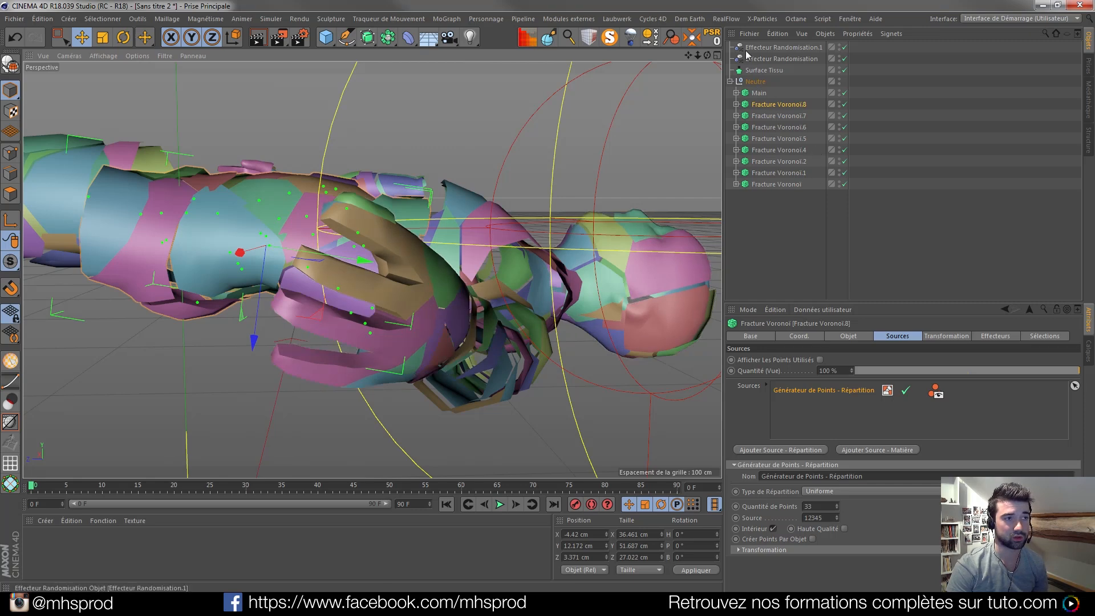
click(731, 81)
mouse_move(399, 222)
mouse_down()
mouse_move(545, 161)
mouse_move(316, 97)
mouse_up()
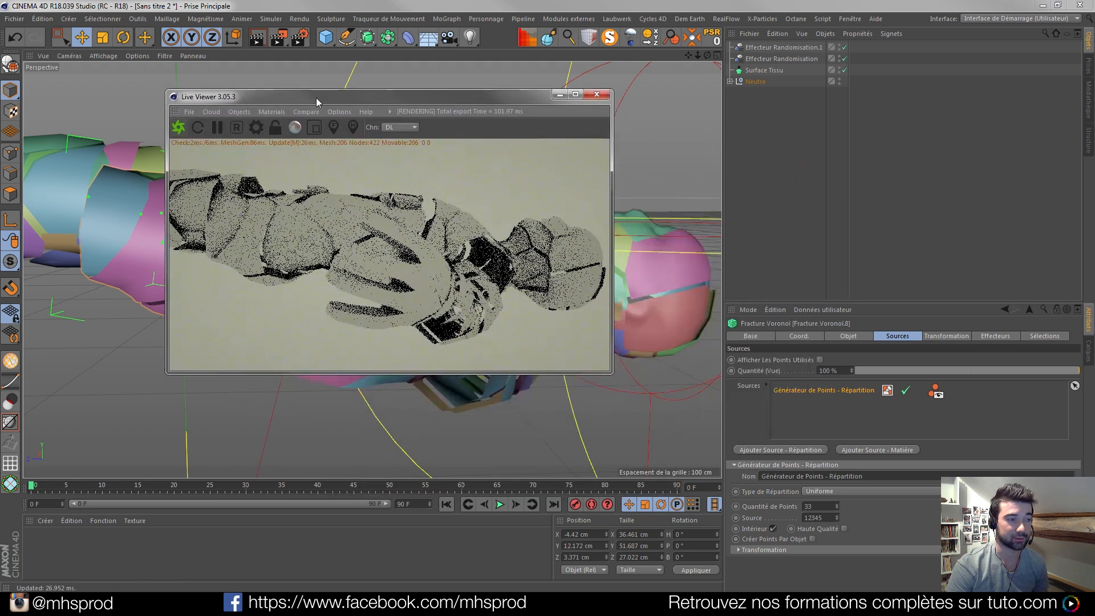
- Create an Octane material of type Specular and assign it to the Neutre group
right_click(424, 280)
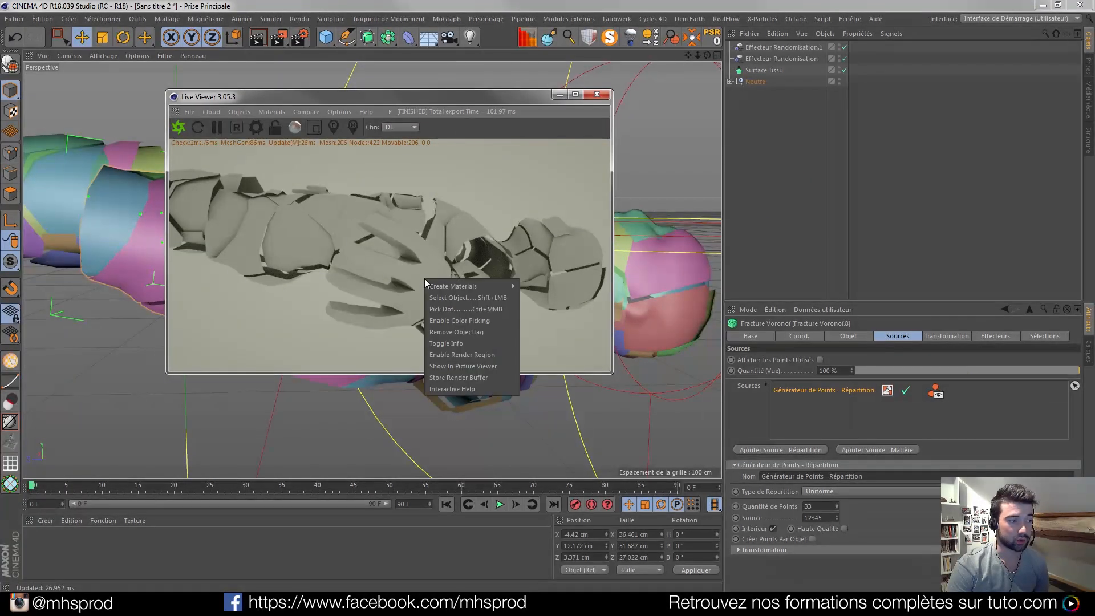
click(638, 176)
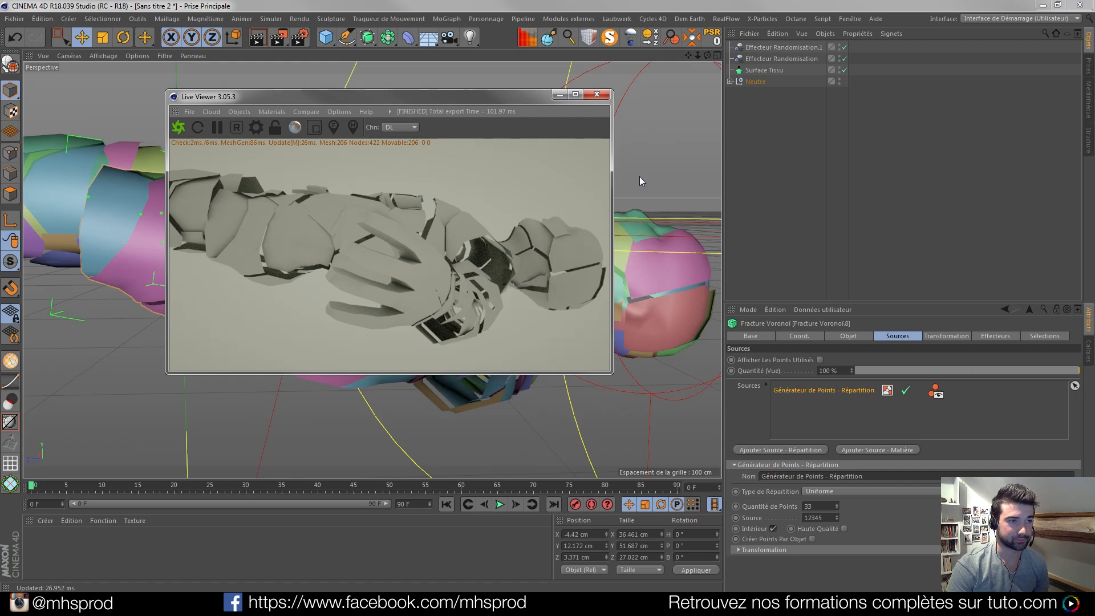
click(45, 520)
mouse_move(98, 429)
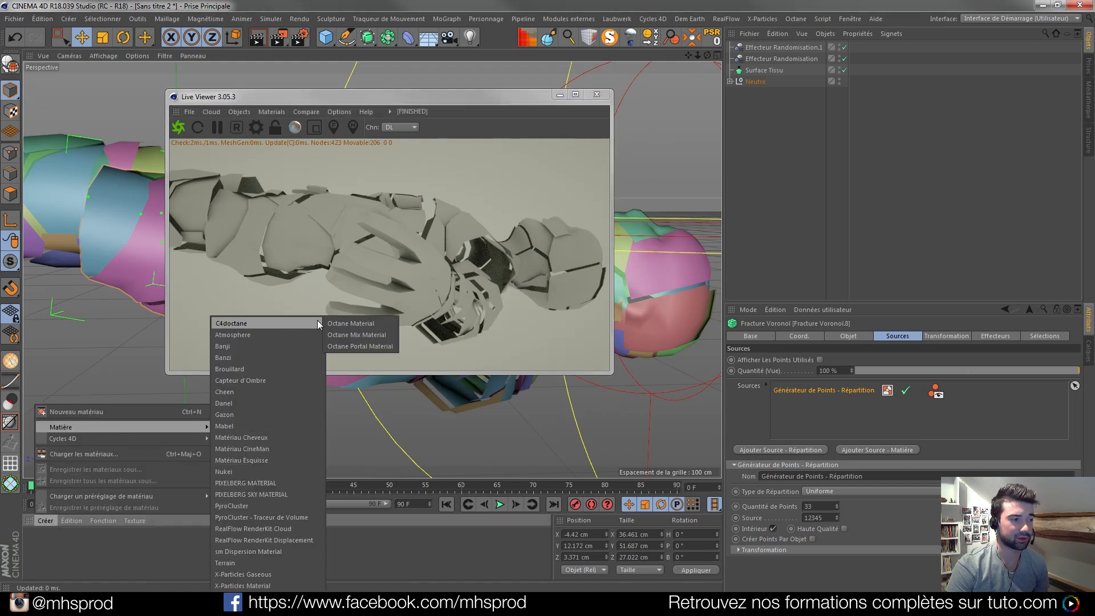
mouse_move(313, 324)
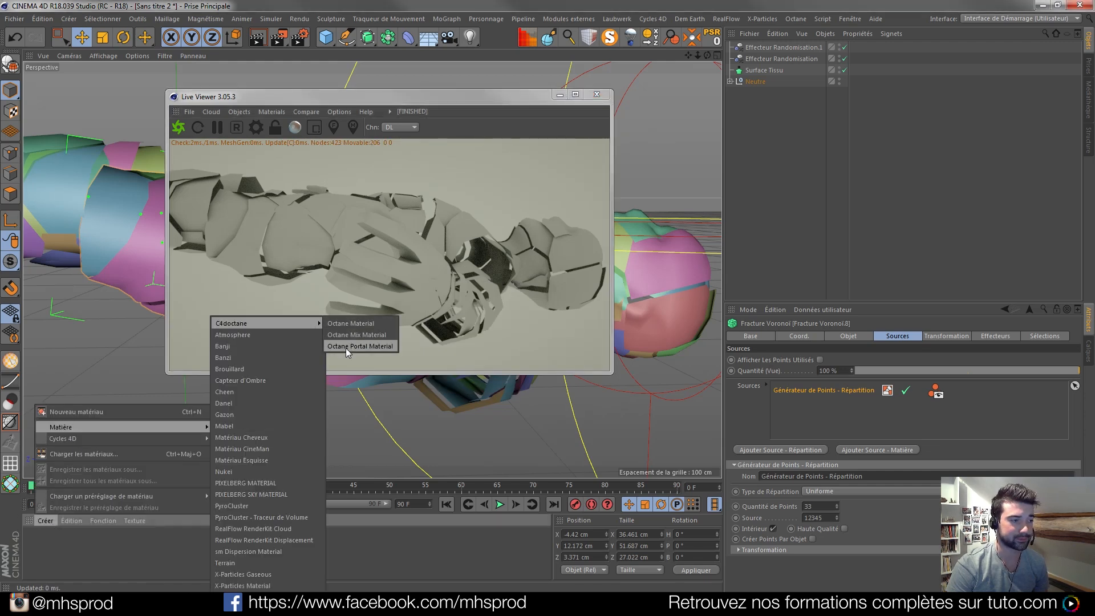
click(349, 324)
double_click(42, 547)
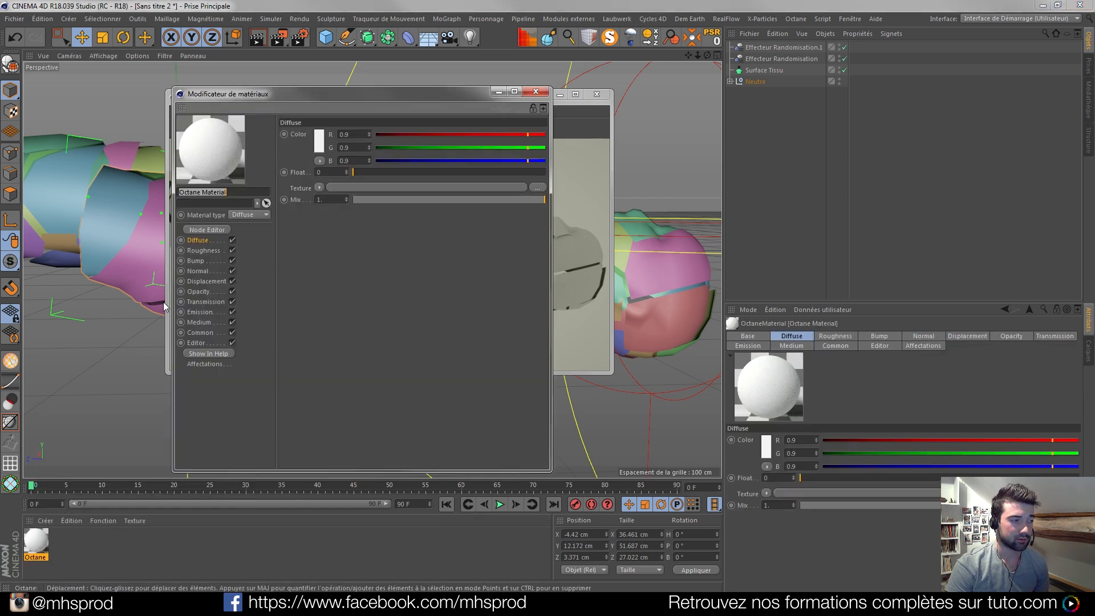
click(249, 214)
click(249, 219)
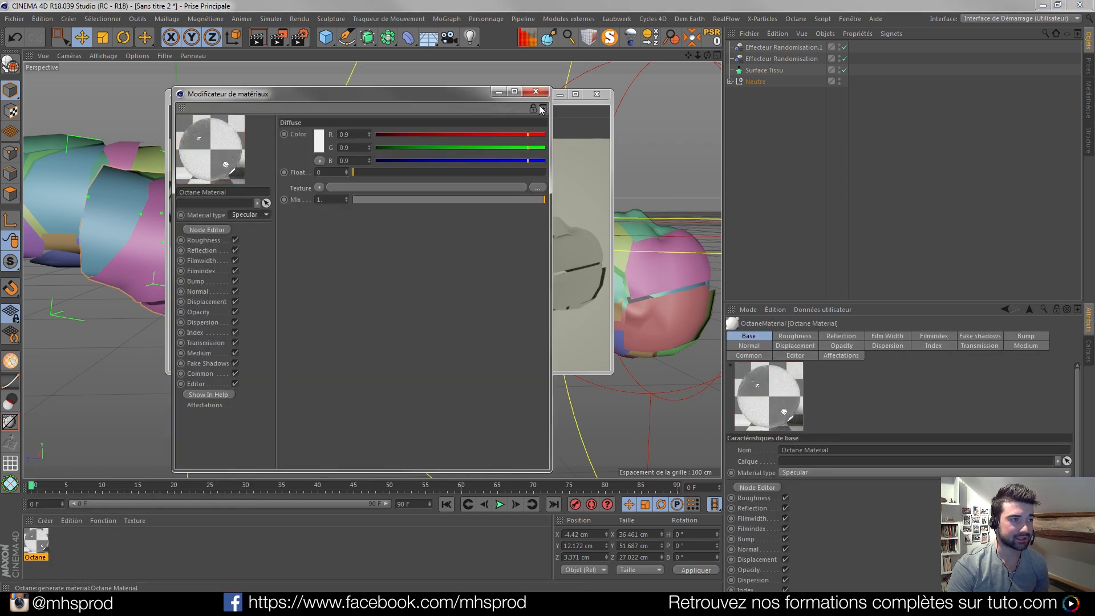
click(536, 91)
drag(504, 388, 766, 82)
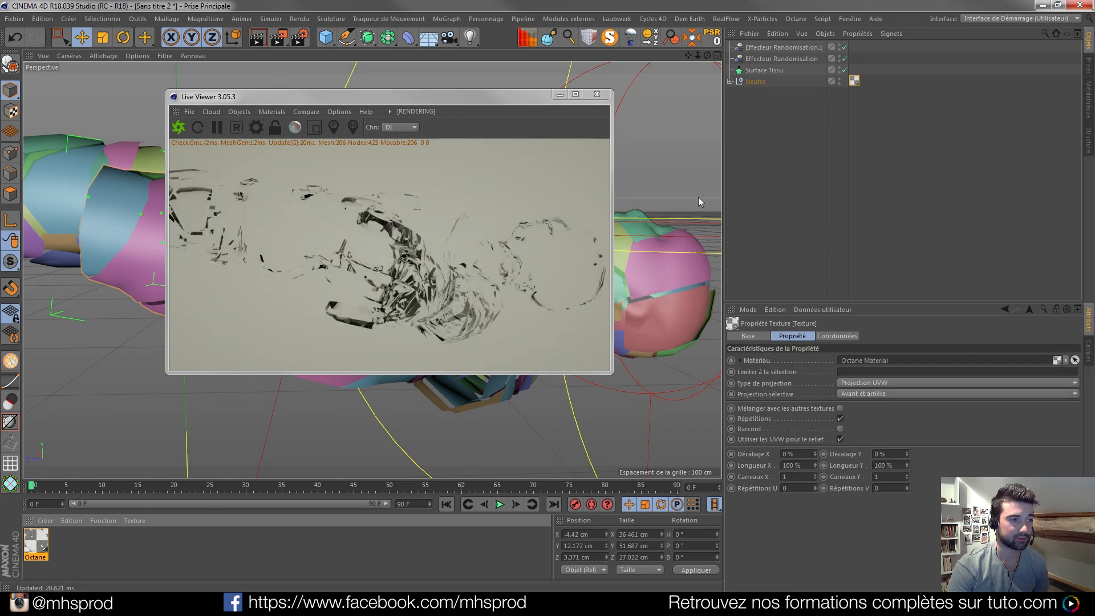
- Switch the Octane render kernel from Directlighting to Pathtracing and close the render settings
click(255, 127)
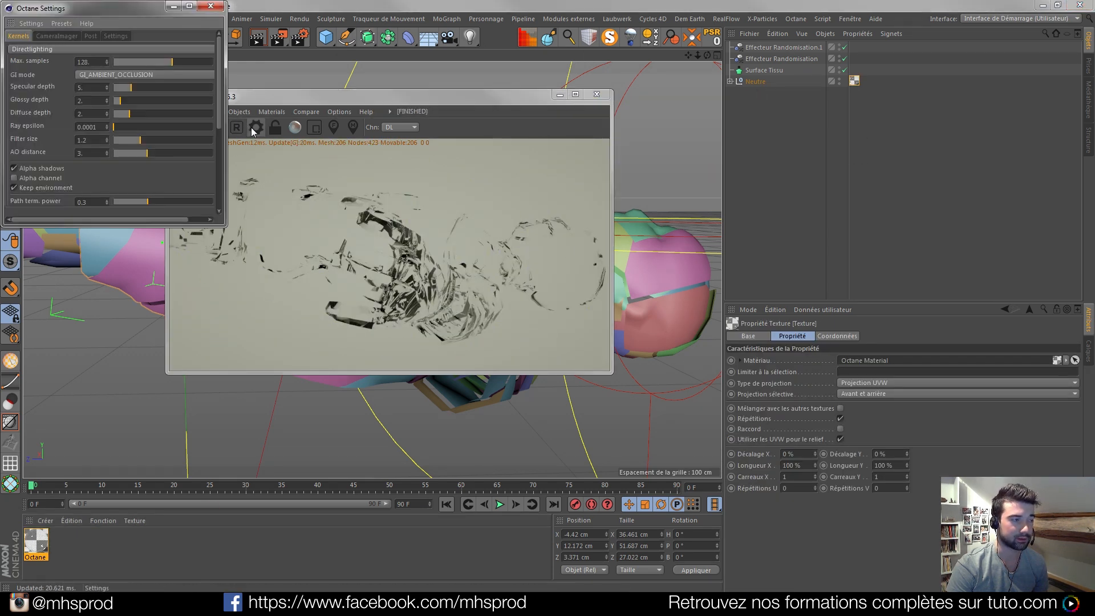
click(67, 49)
click(46, 76)
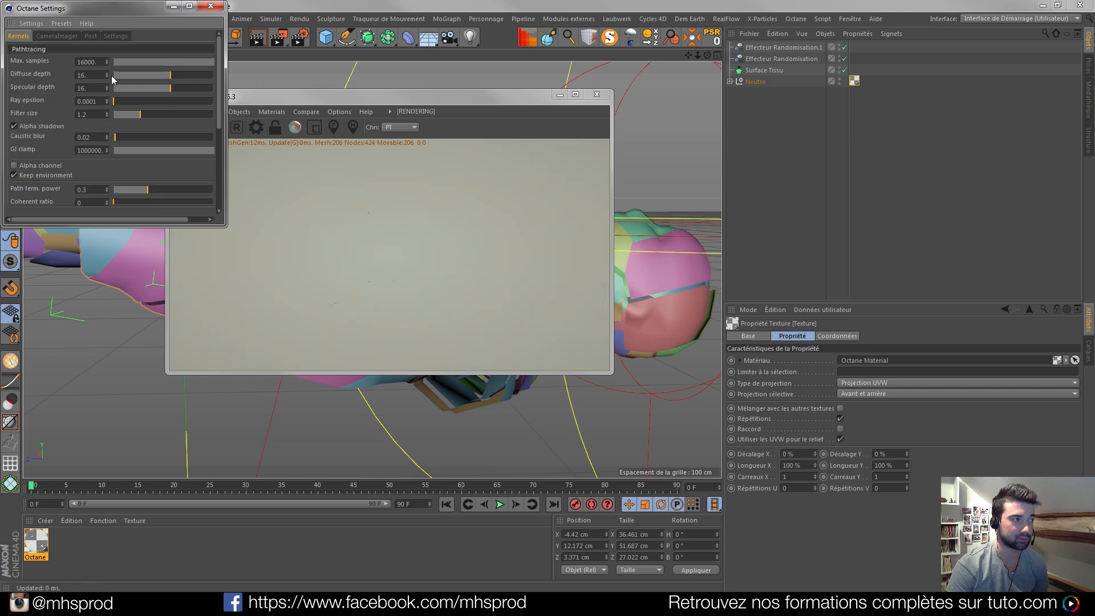
click(211, 5)
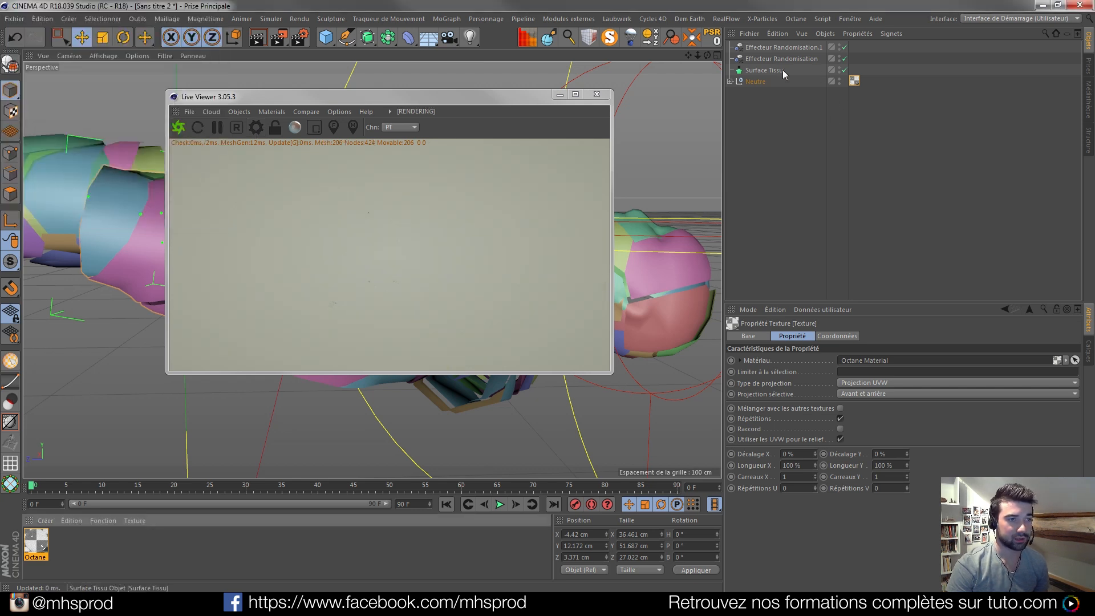
- Add an Octane HDRI environment sky and load Abandoned_Putt_Putt.hdr as its image texture
click(273, 111)
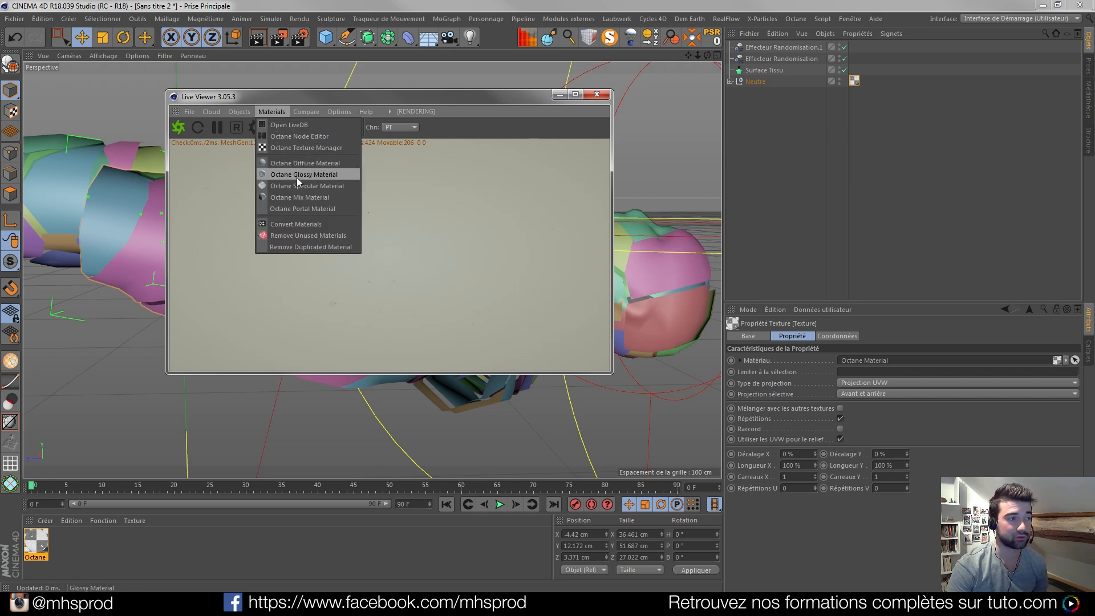
mouse_move(243, 112)
click(259, 148)
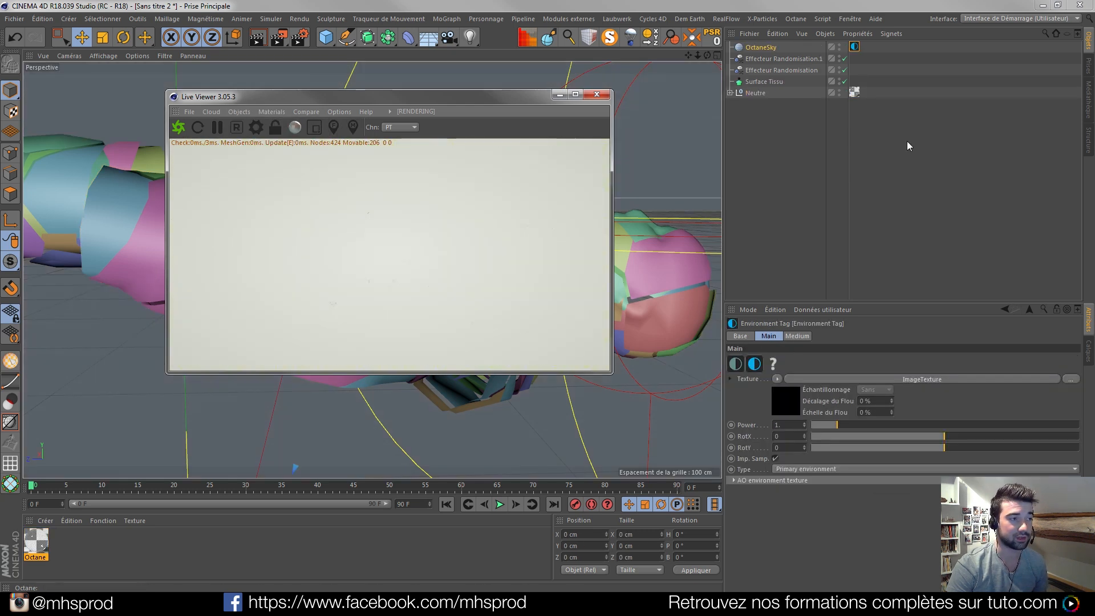
click(919, 379)
click(1070, 361)
double_click(259, 121)
click(632, 347)
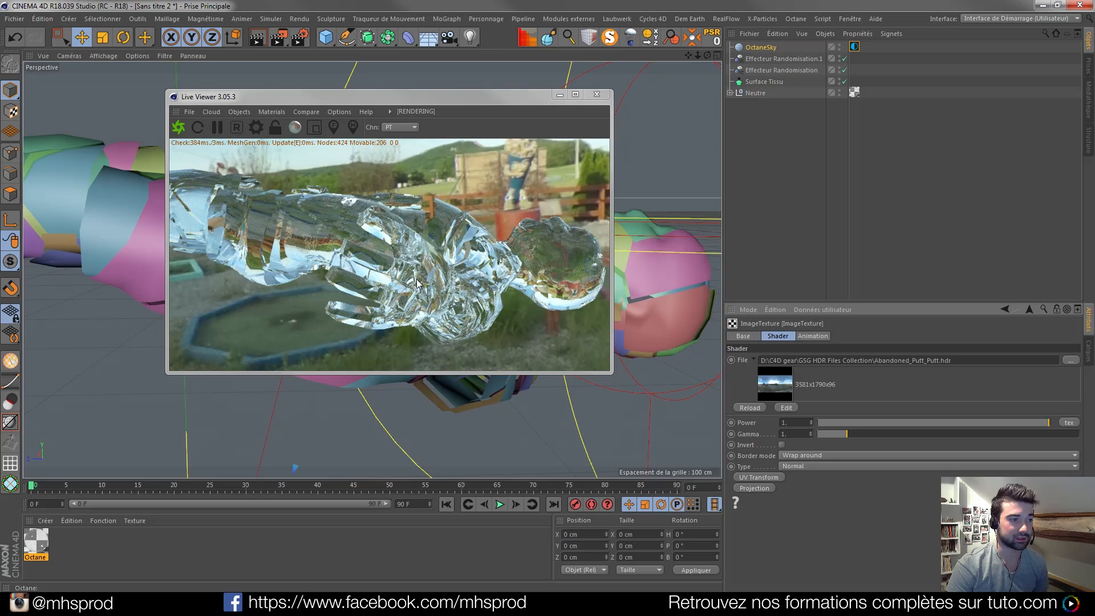
- Enable the alpha channel in the Pathtracing kernel and add an Octane camera as the active view
click(256, 127)
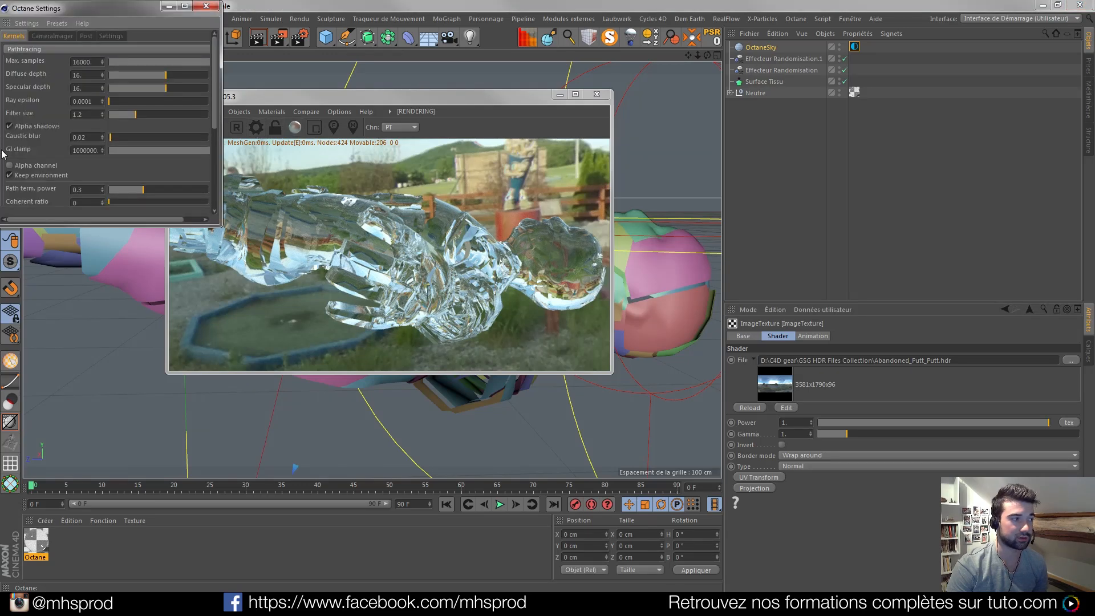
click(10, 165)
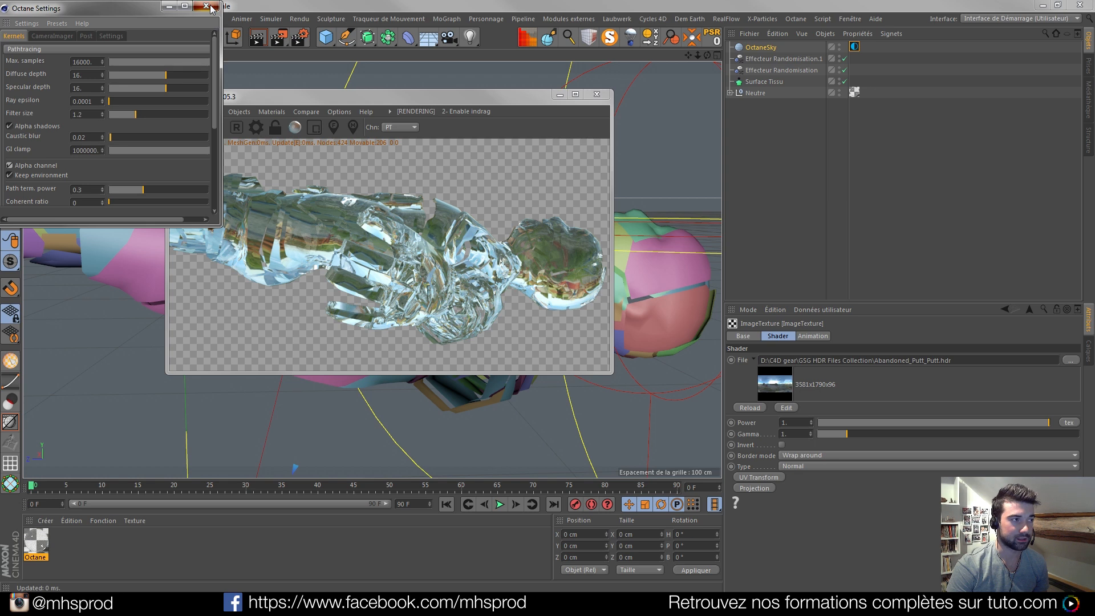
click(272, 111)
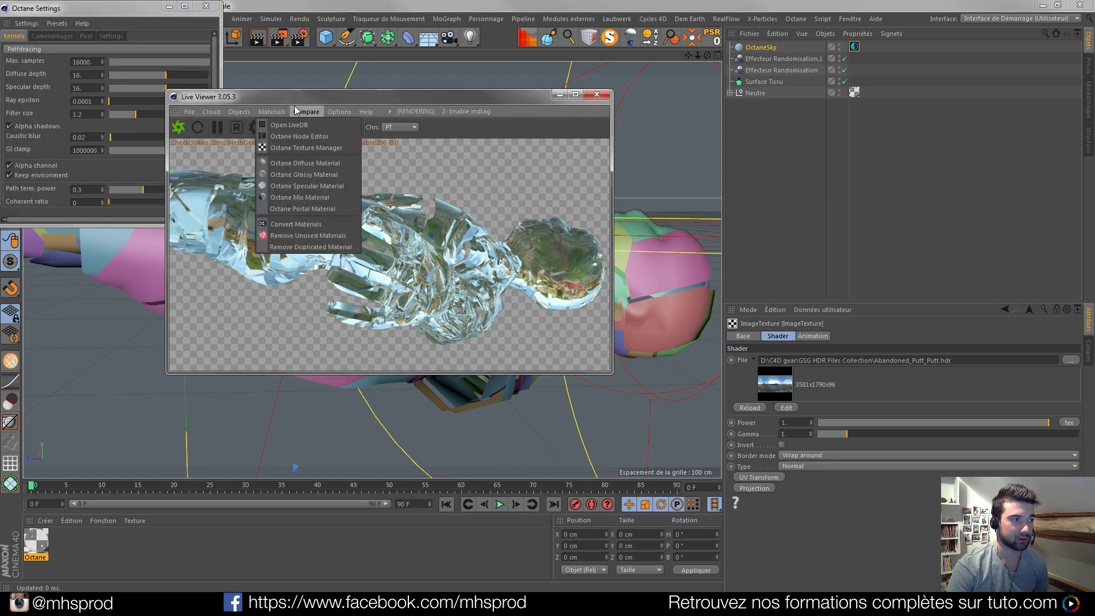
mouse_move(239, 111)
click(255, 129)
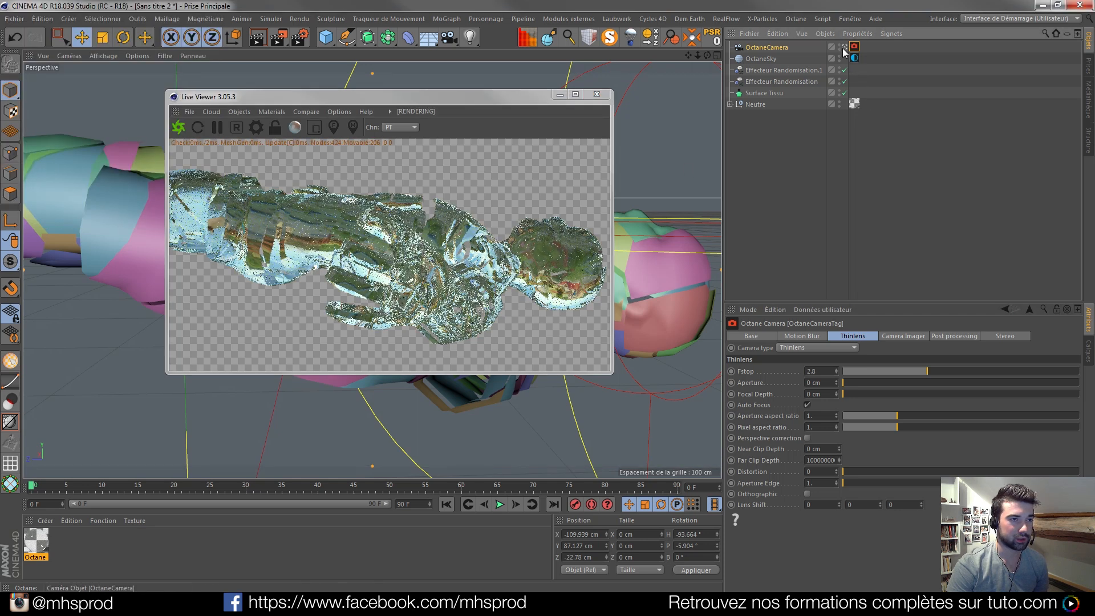
- Set the OctaneCamera's focal length to the 25 mm wide angle preset and reframe the view on the open hand
click(903, 336)
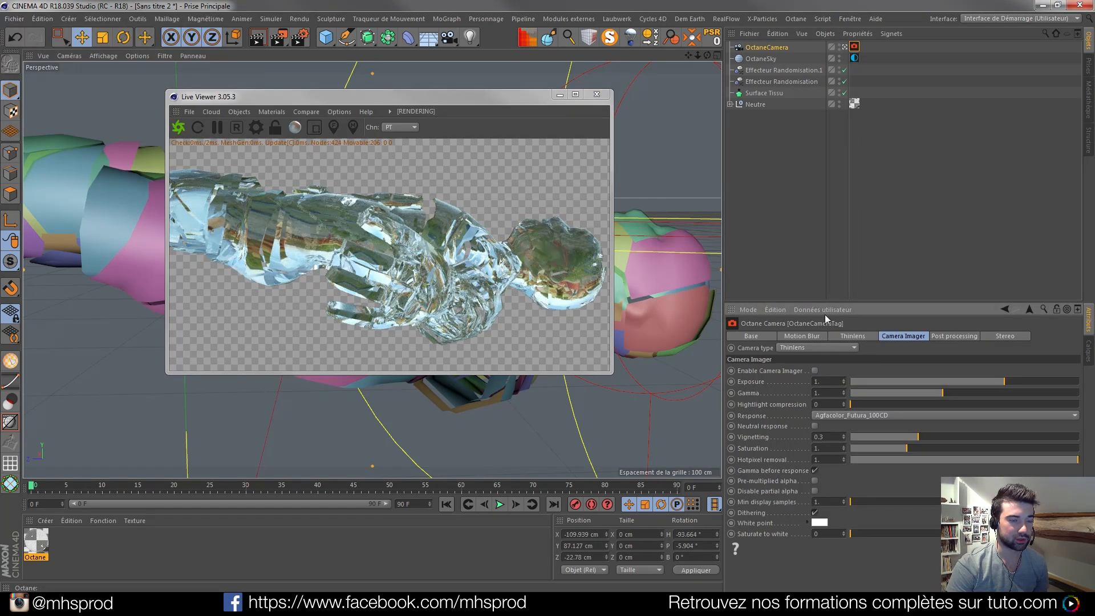
click(776, 48)
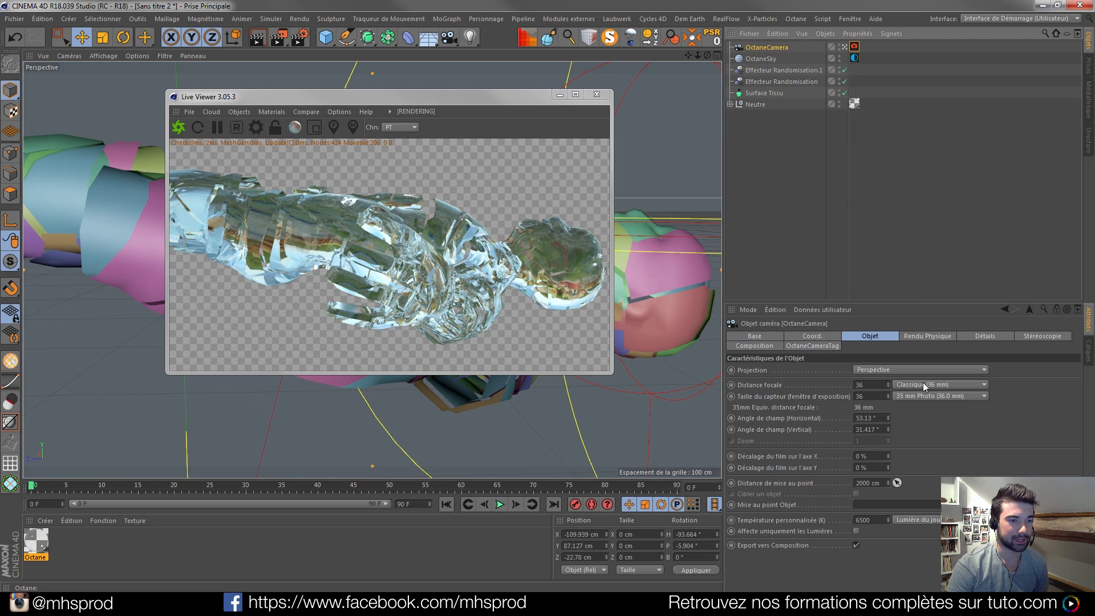
scroll(922, 382, down, 1)
scroll(925, 385, up, 2)
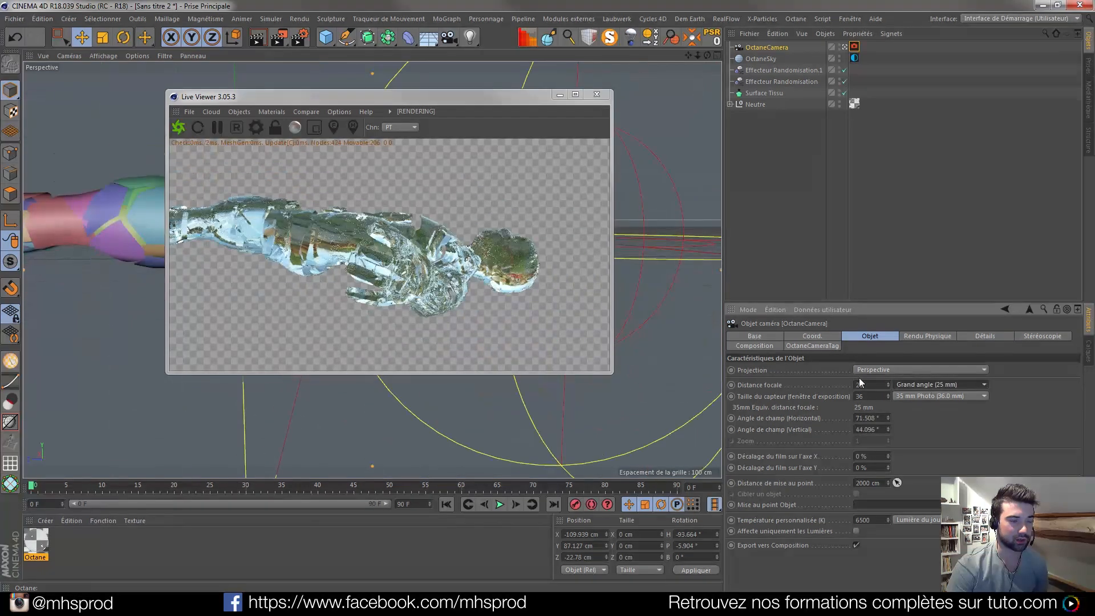
click(399, 280)
scroll(402, 239, up, 2)
right_drag(403, 238, 389, 135)
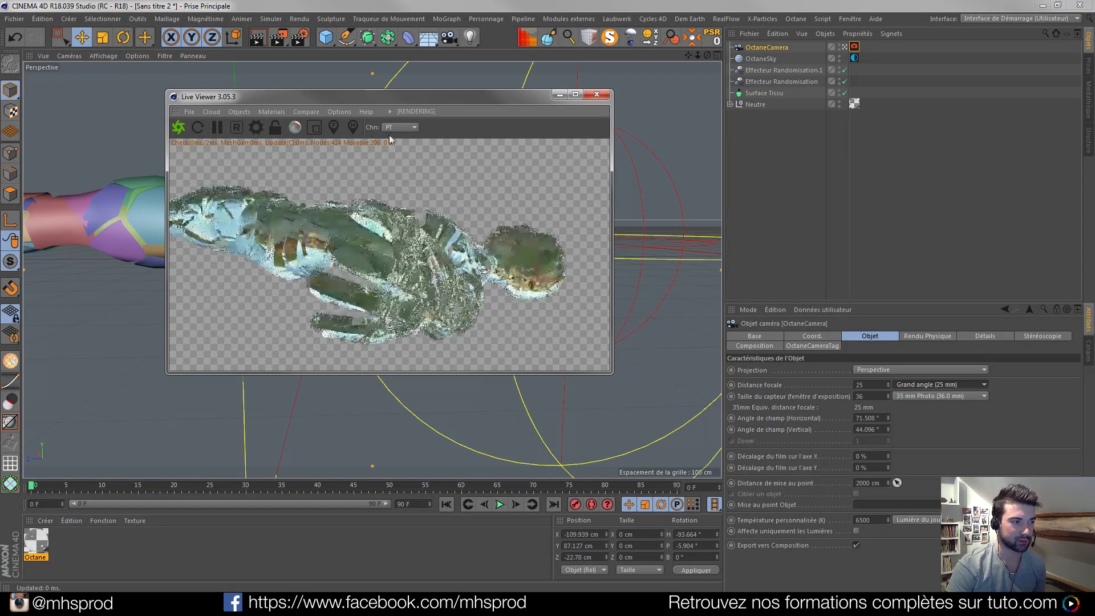
drag(400, 279, 430, 260)
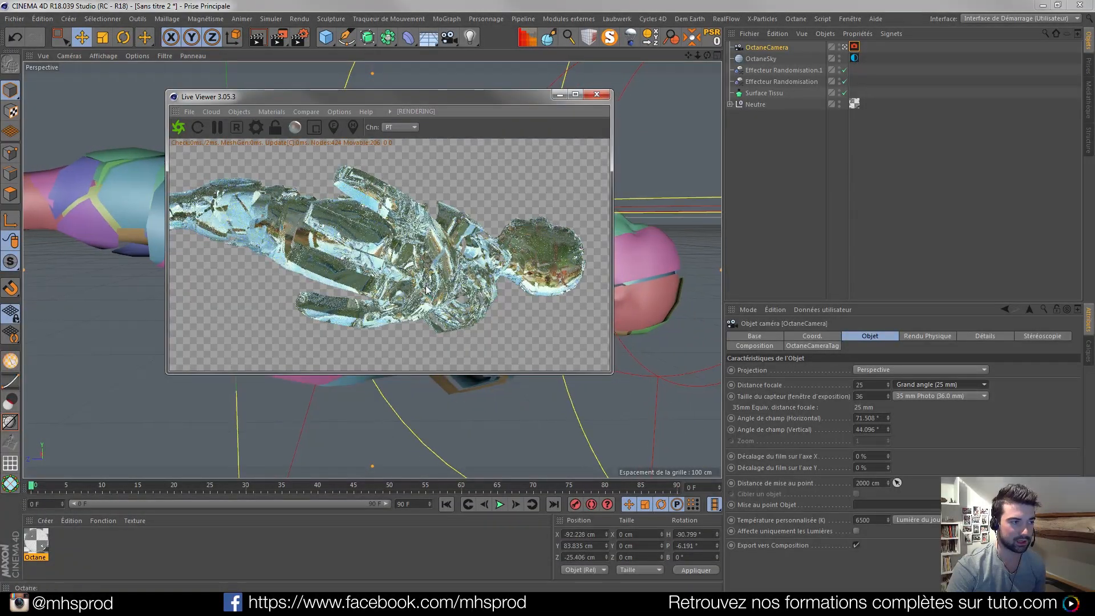
- Turn off the Octane camera's auto focus and focus on the fingers with an aperture of about 0.495 cm
click(854, 47)
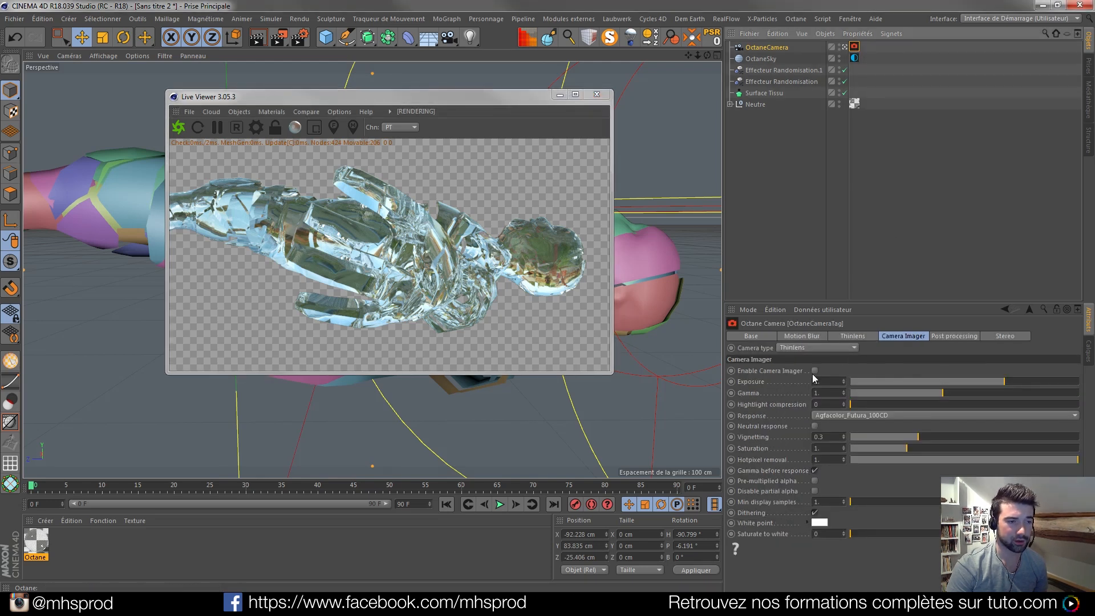
click(852, 335)
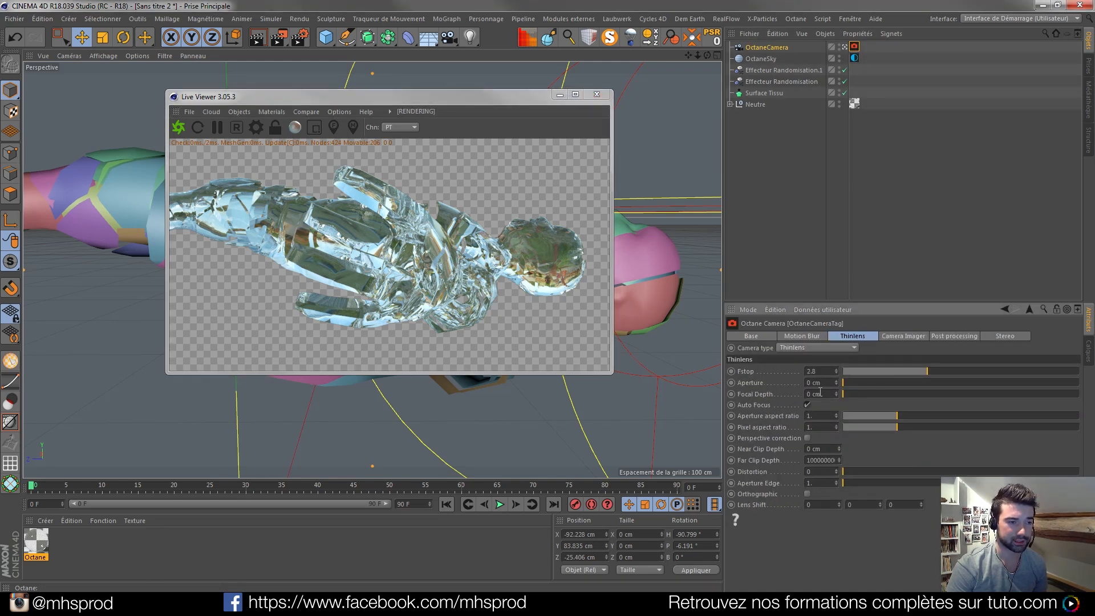
click(808, 405)
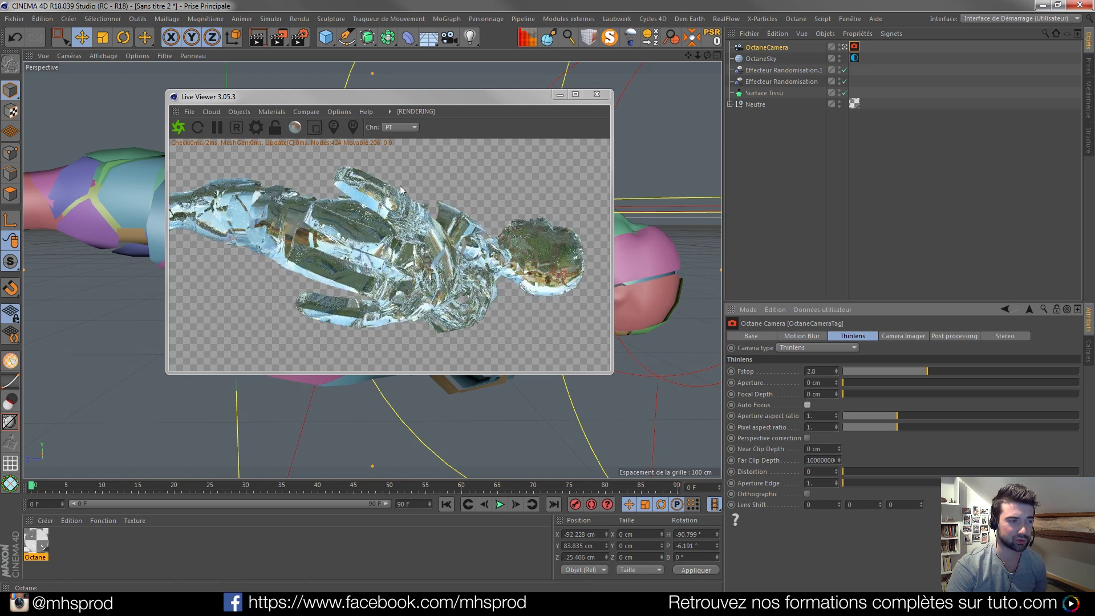
click(334, 127)
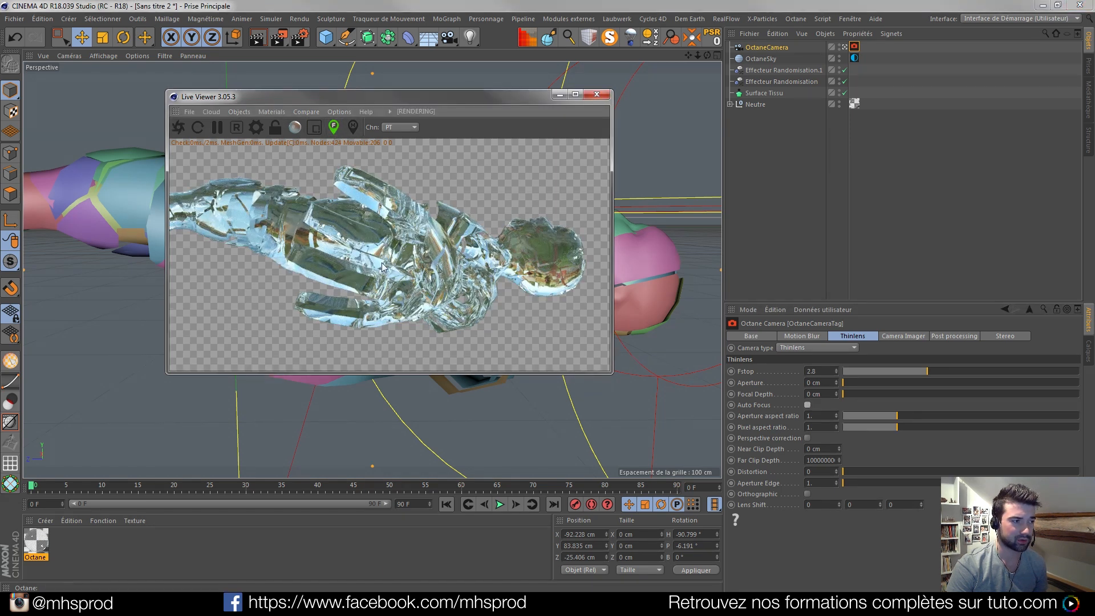
click(356, 234)
drag(845, 382, 871, 389)
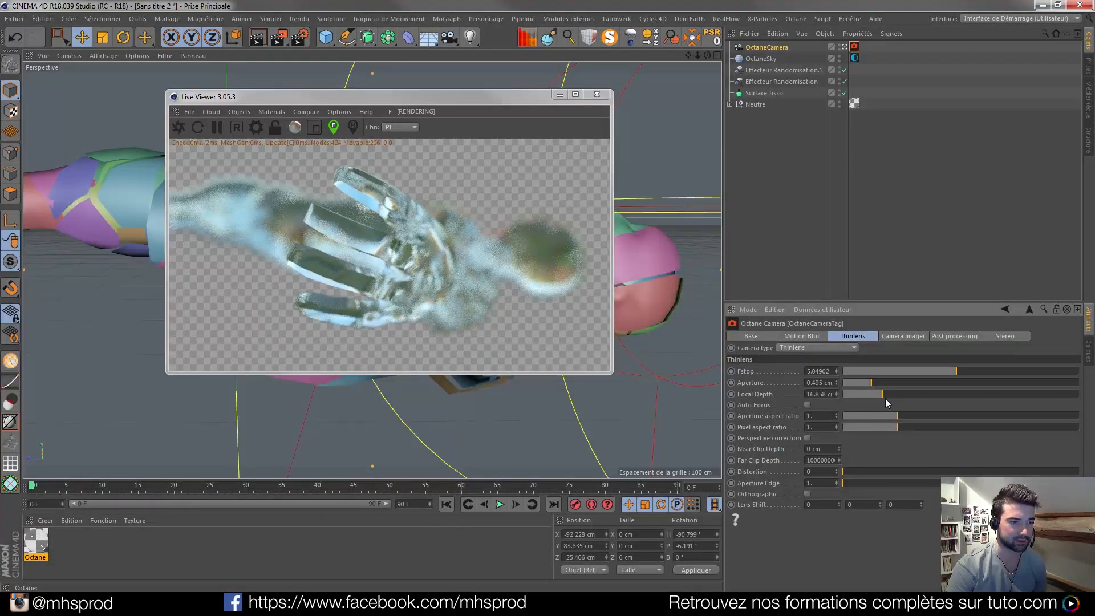
- Refocus the Octane camera on the palm and reduce the aperture to about 0.359 cm
click(333, 124)
click(415, 268)
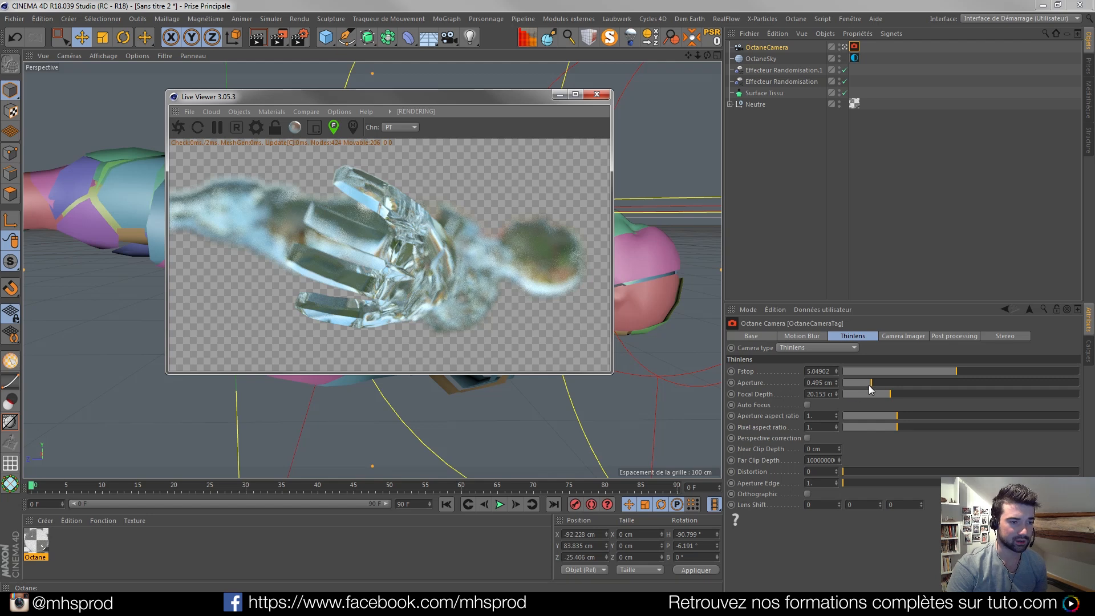
drag(869, 387, 862, 386)
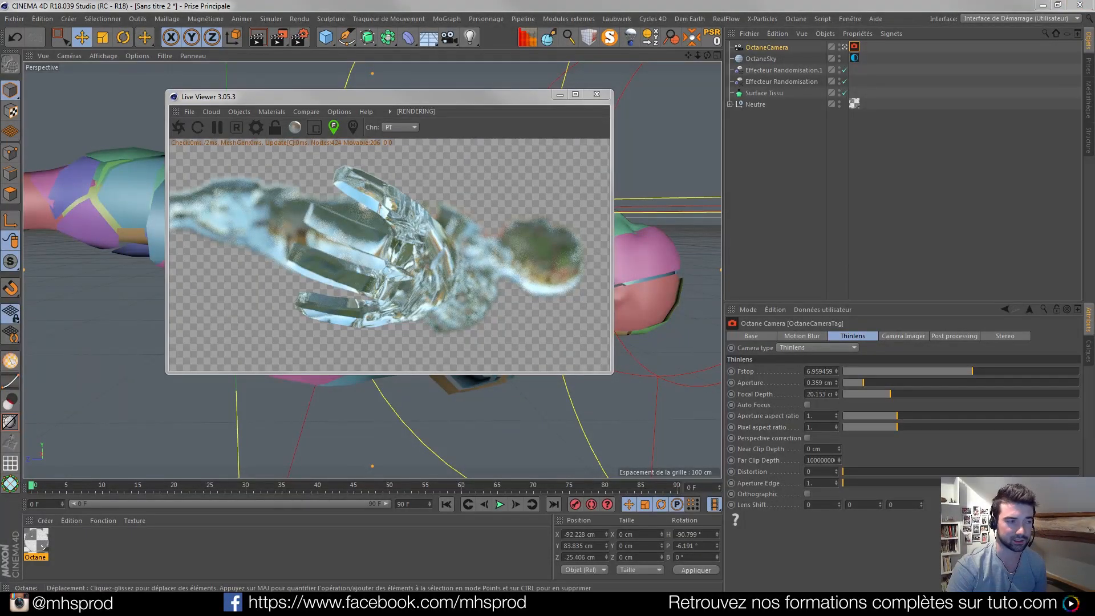
- Switch to the photo viewer and enlarge the reference hand image beside the Live Viewer to compare both renders
key(alt+Tab)
drag(450, 4, 755, 90)
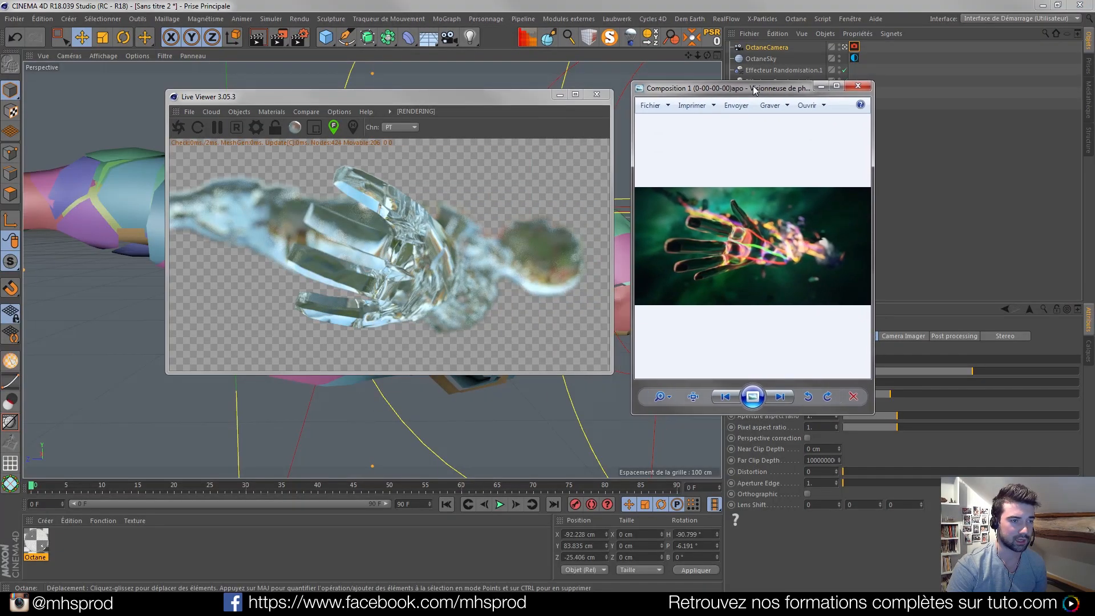
drag(872, 233, 1022, 226)
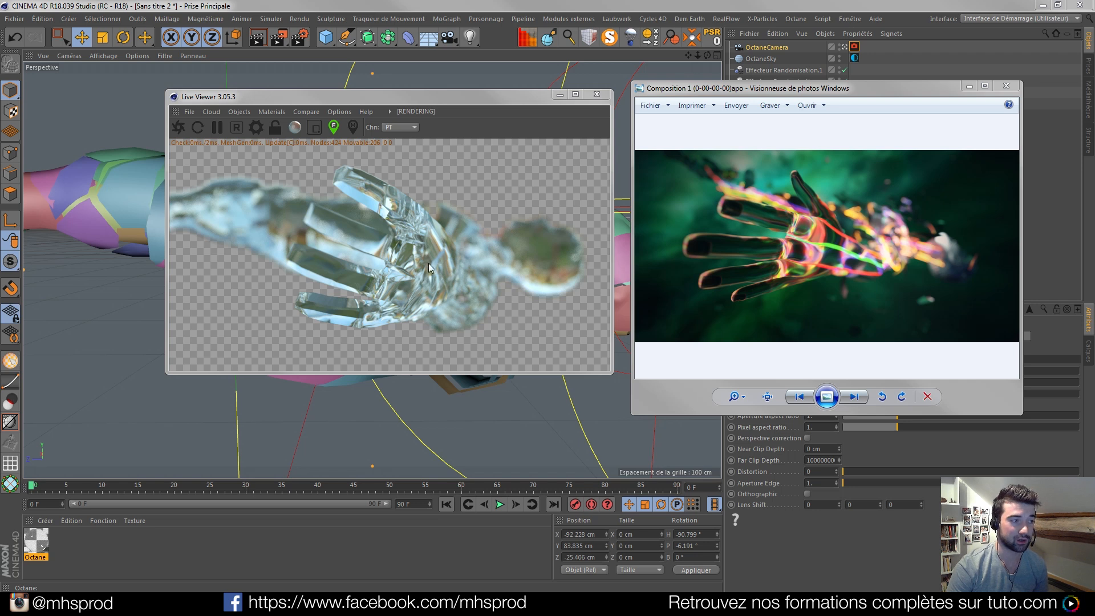
- Dismiss the Live Viewer and switch to the open Apollon test.c4d scene
click(596, 95)
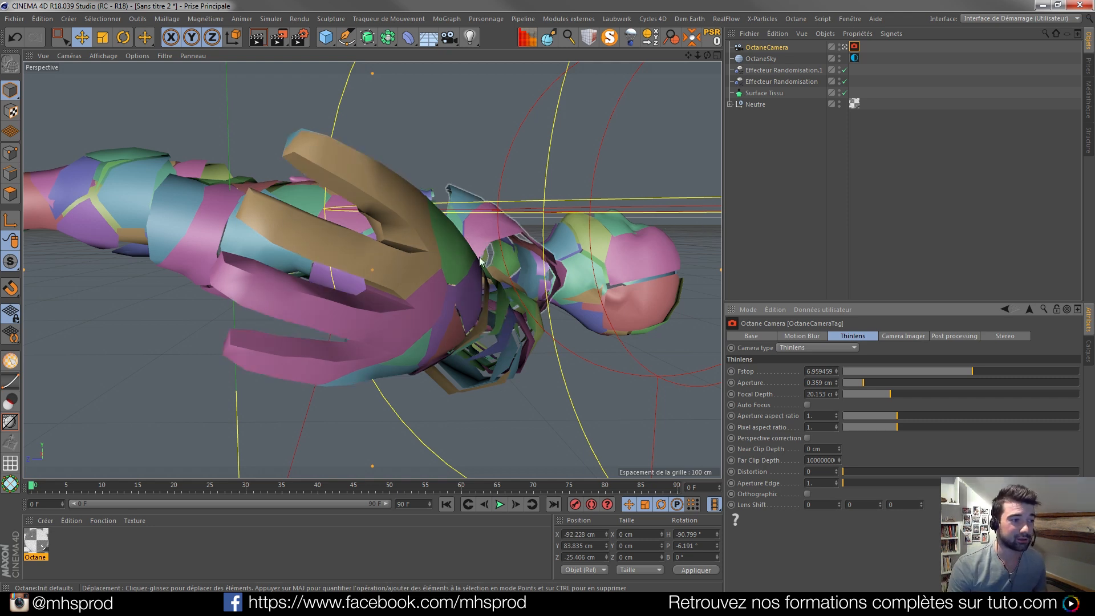
click(850, 19)
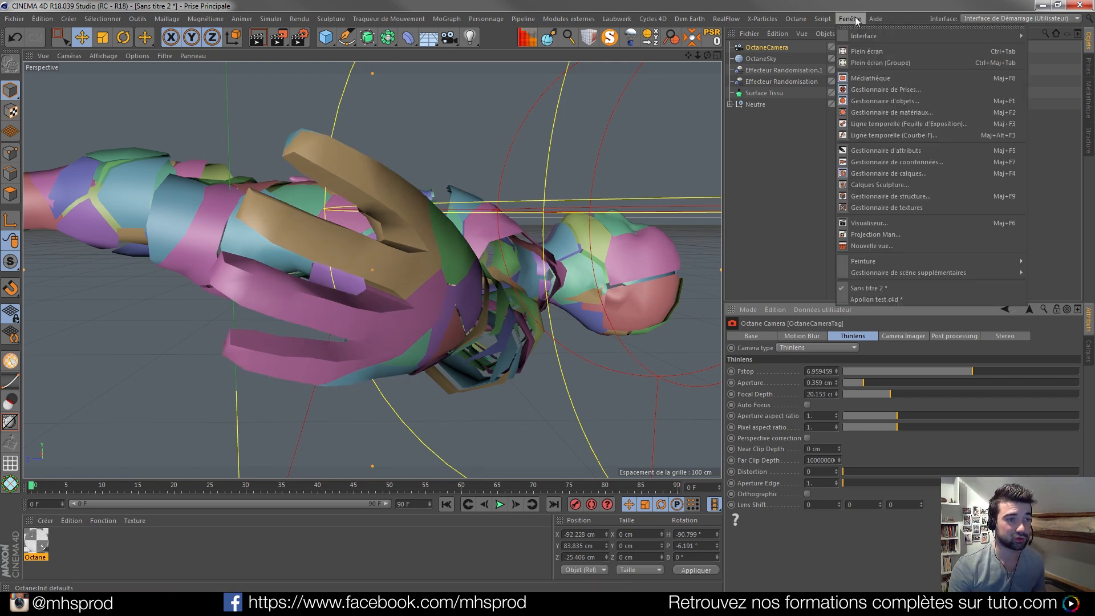
click(875, 299)
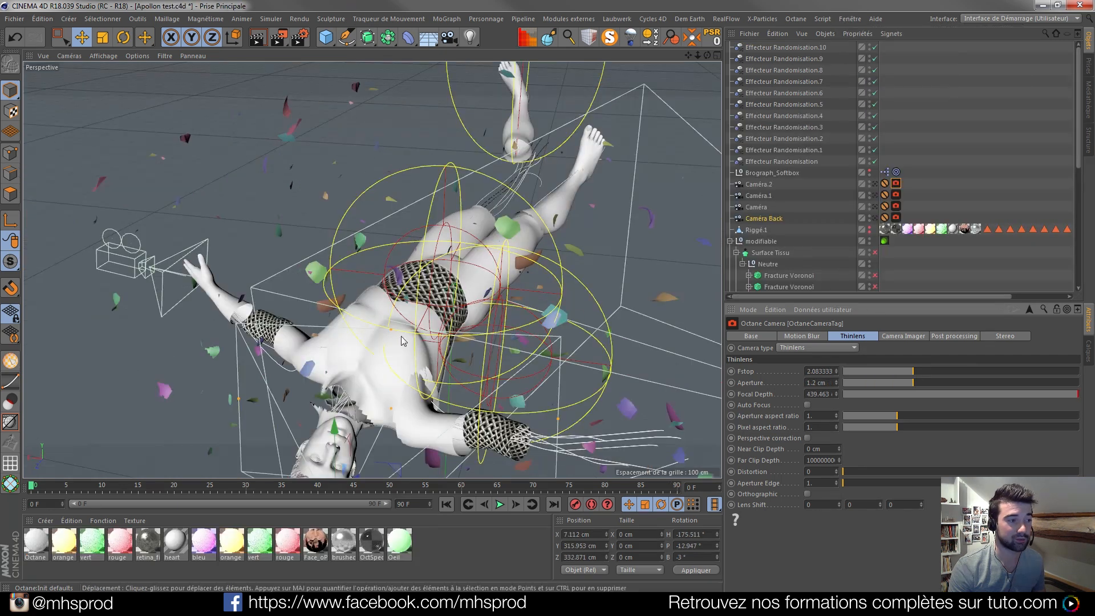
- Enable the Fracture Voronoi objects in the Neutre group nested under Surface Tissu
scroll(876, 235, down, 3)
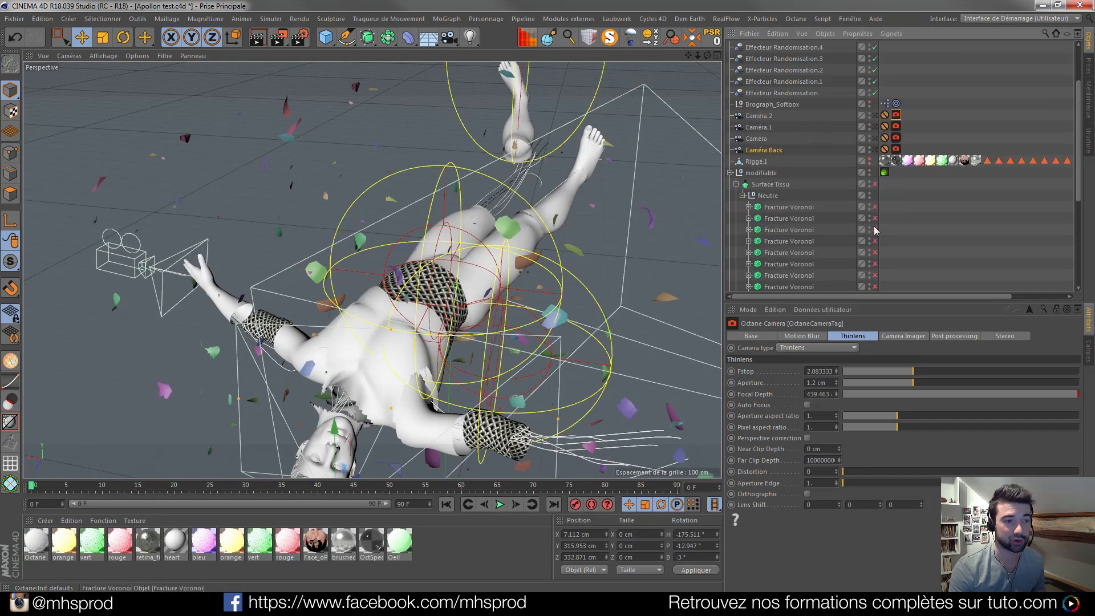
click(875, 183)
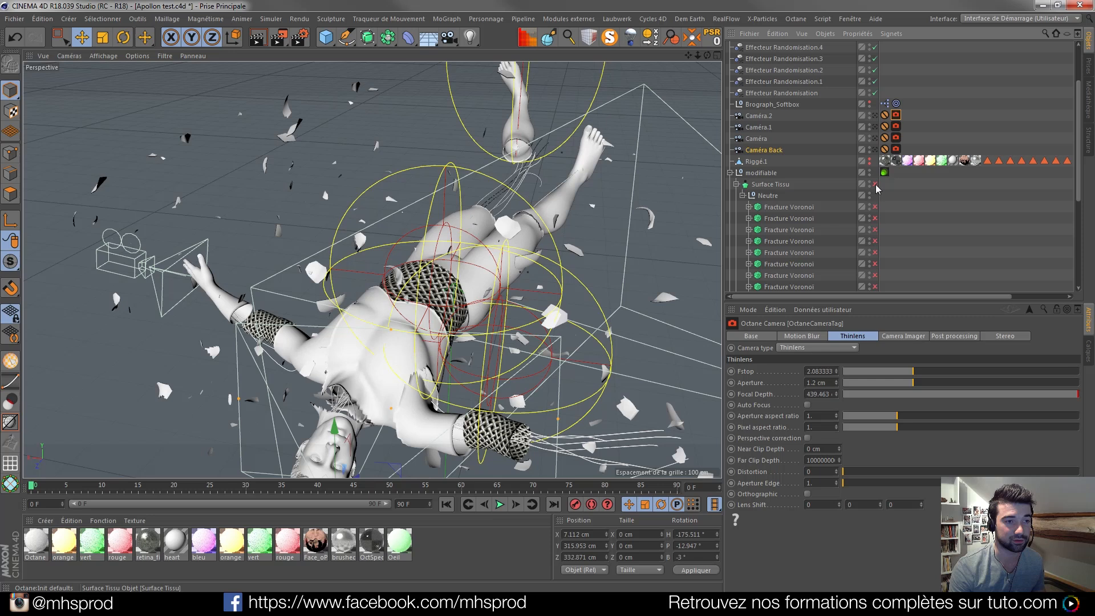
drag(883, 256, 883, 288)
scroll(886, 252, down, 2)
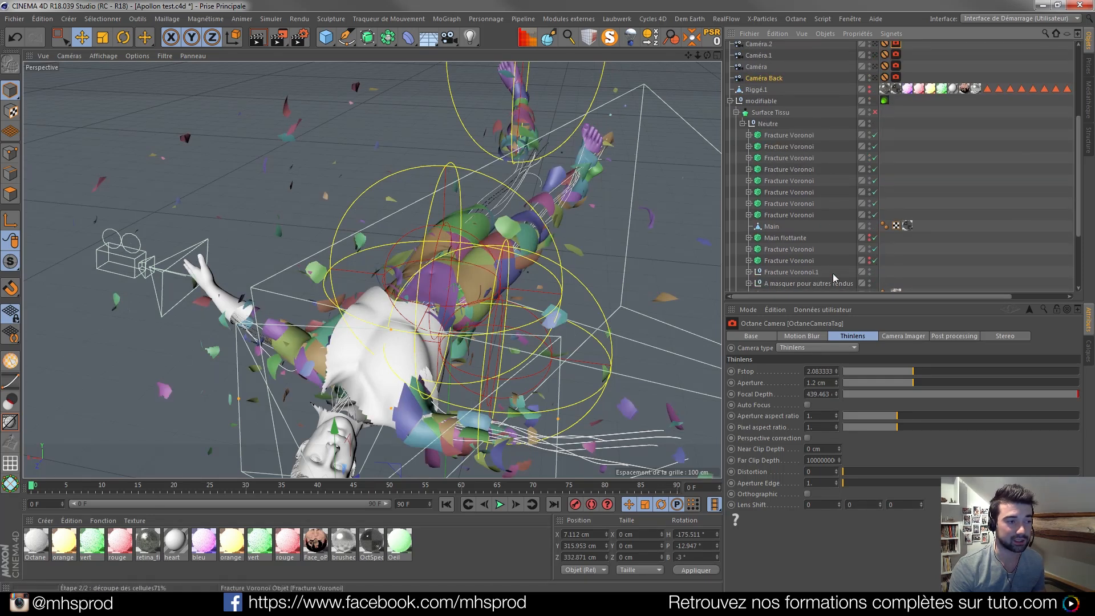
- Frame the statue's head, render it in the Octane Live Viewer beside the viewport, and pause the render
alt+middle_drag(334, 436, 366, 312)
scroll(371, 311, up, 10)
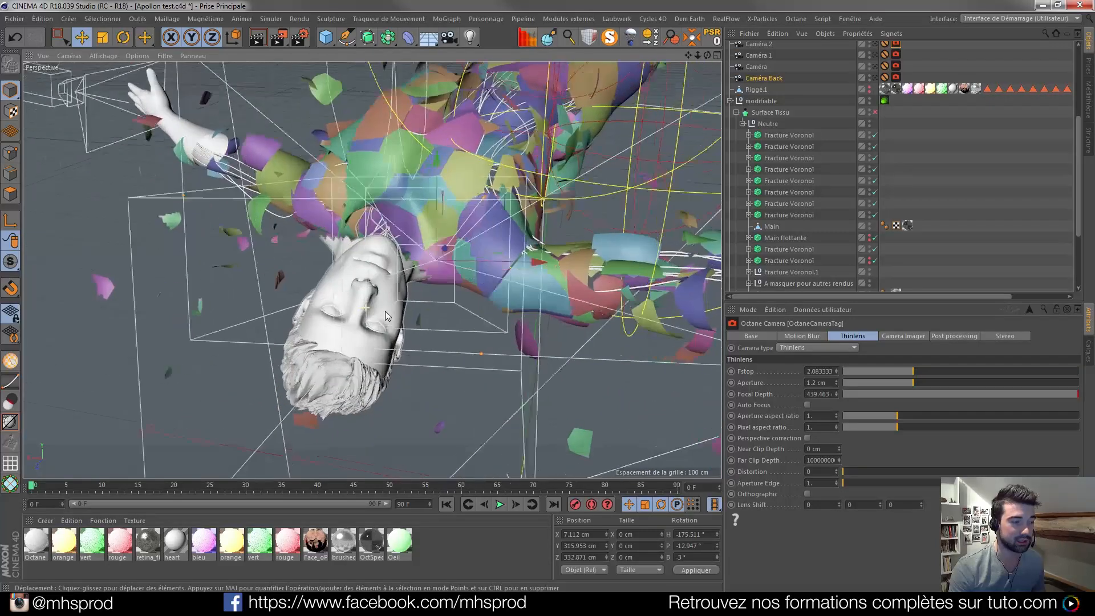
click(795, 19)
click(797, 51)
click(238, 250)
drag(405, 222, 710, 165)
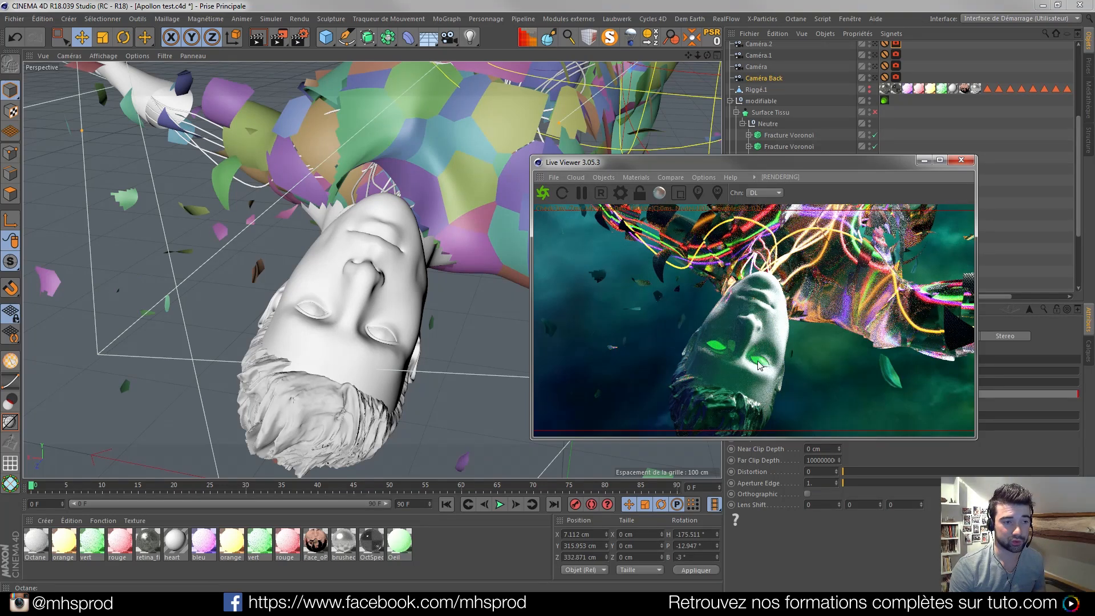
click(581, 193)
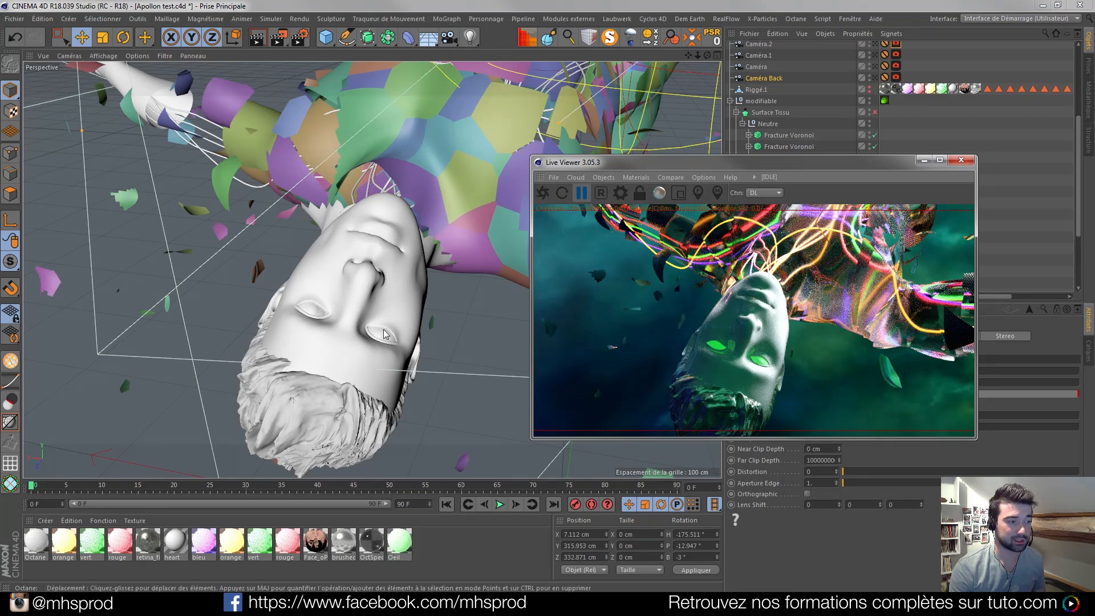
- Examine the torso fragments and the cables at the shoulder in the viewport, comparing them with the paused render
alt+drag(443, 146, 287, 265)
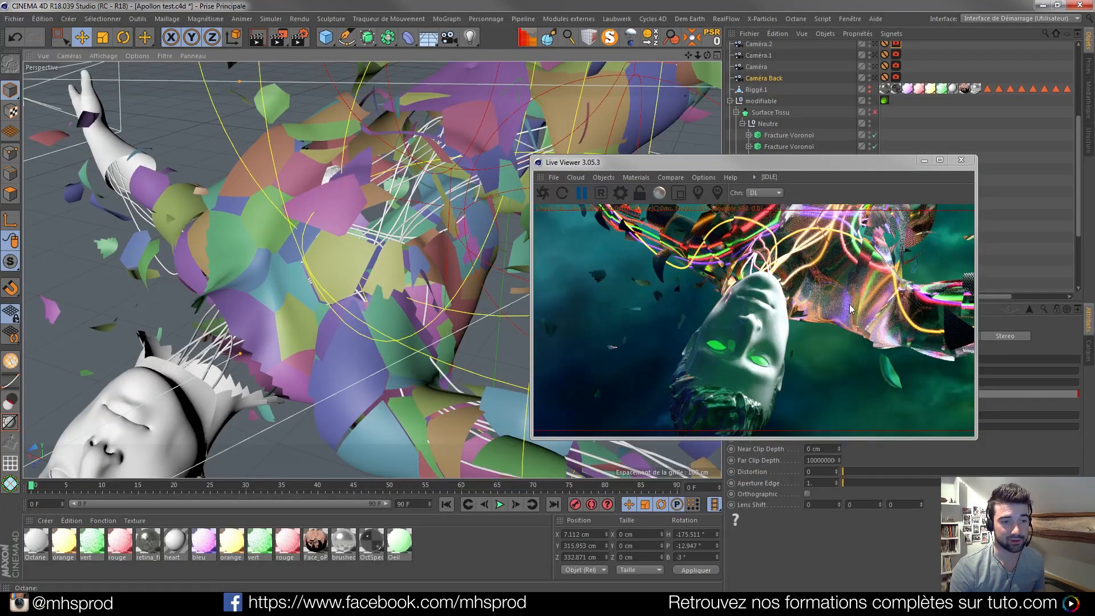
alt+drag(380, 241, 302, 309)
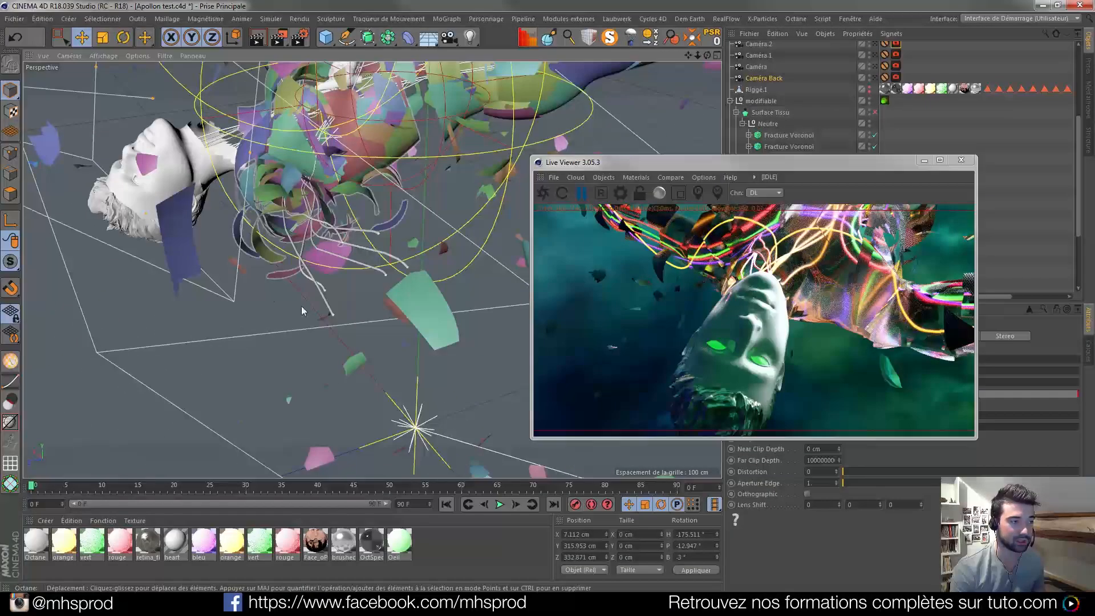
scroll(294, 278, up, 2)
drag(712, 165, 298, 200)
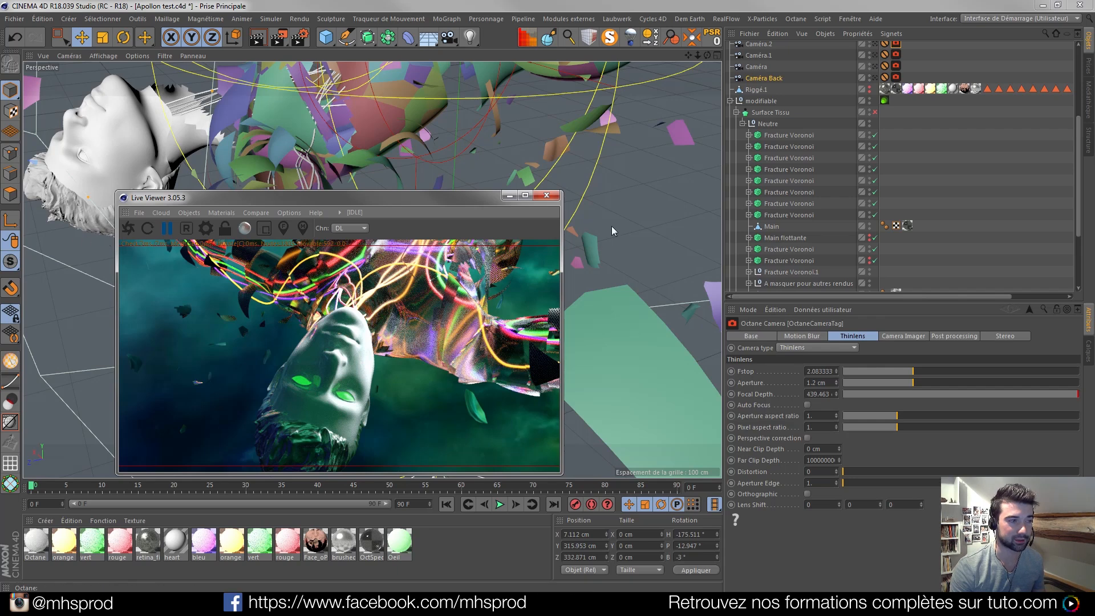
- Collapse the nested Neutre group, expand the Câbles group and inspect its Extrusion contrôlée objects
click(743, 125)
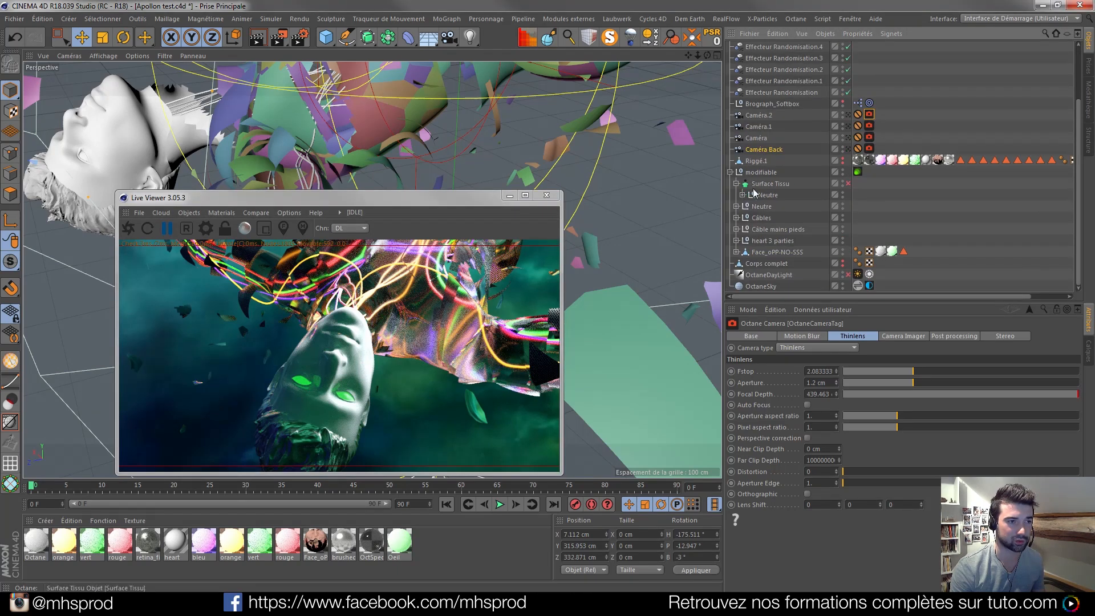
click(736, 218)
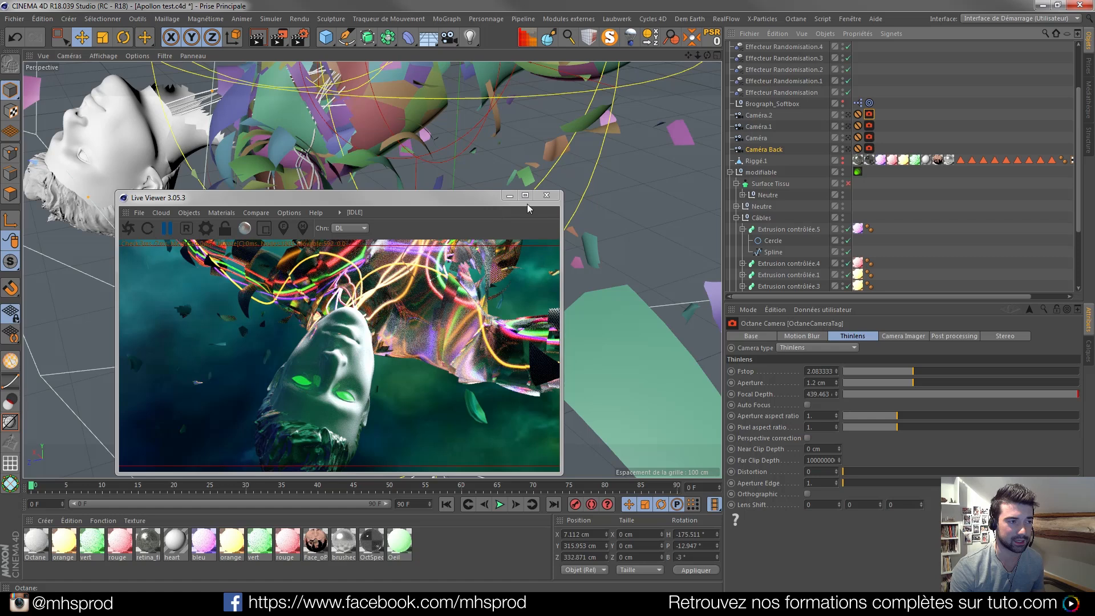
click(743, 229)
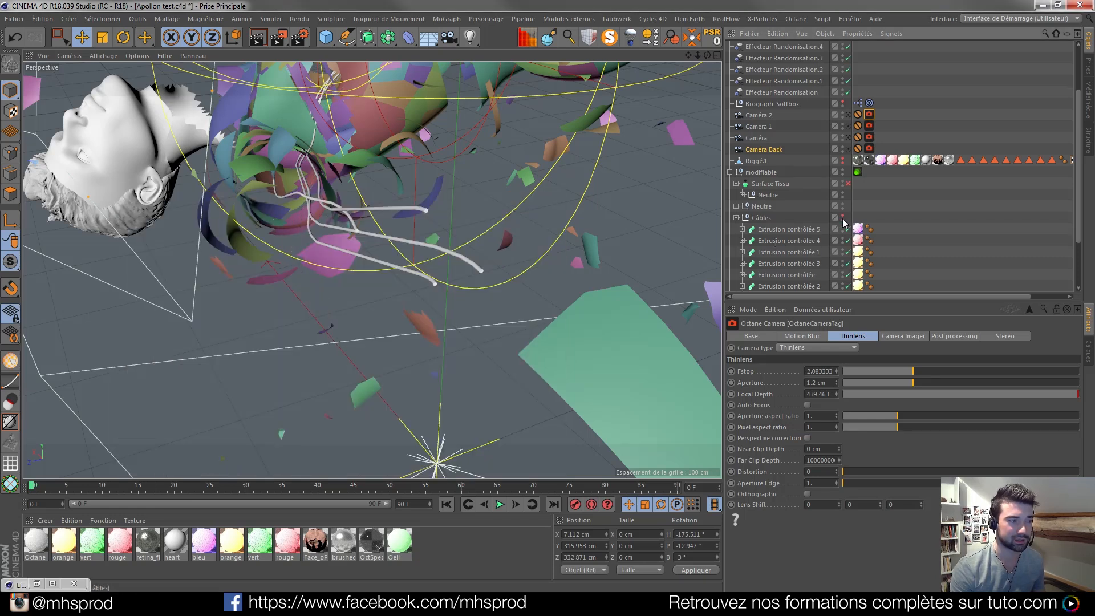
click(788, 241)
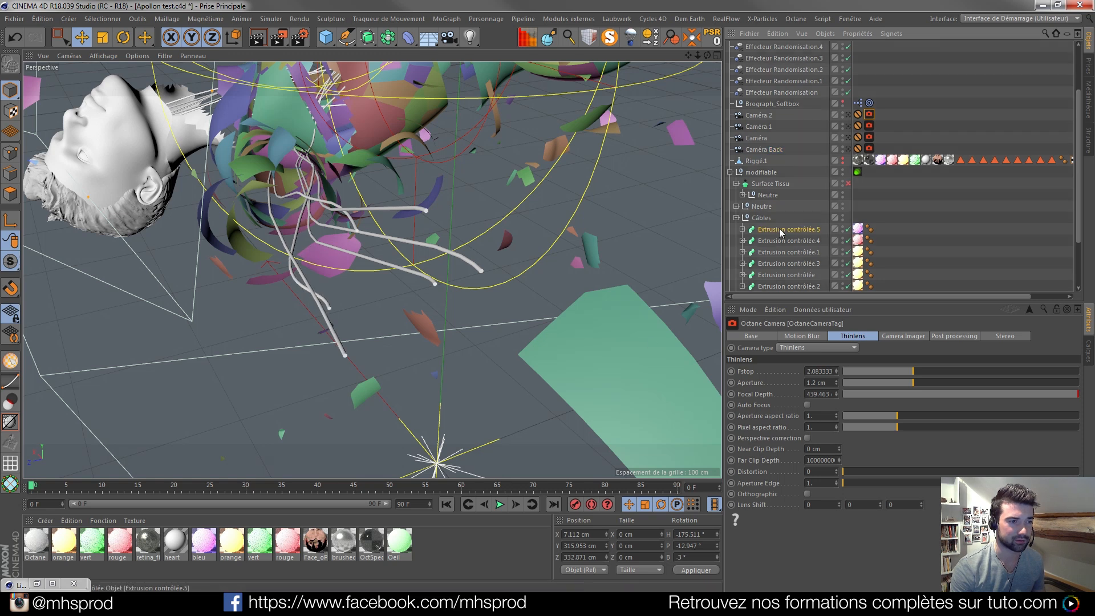
- Reshape the Extrusion contrôlée.5 cable by moving the end point of its Spline in point mode, and collapse the Câbles group
click(14, 161)
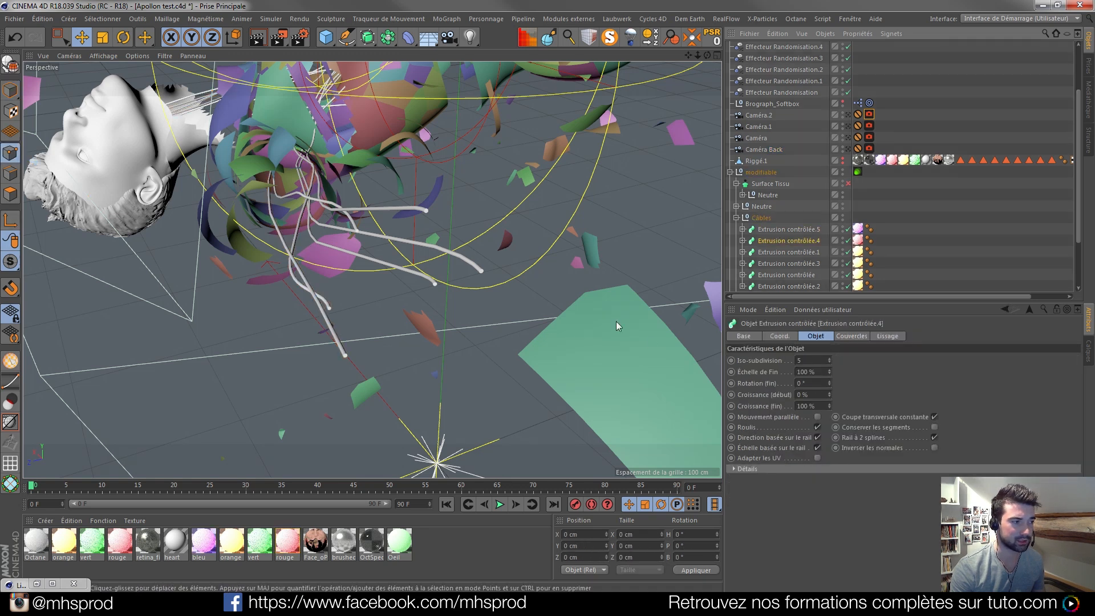
click(769, 278)
scroll(769, 279, down, 3)
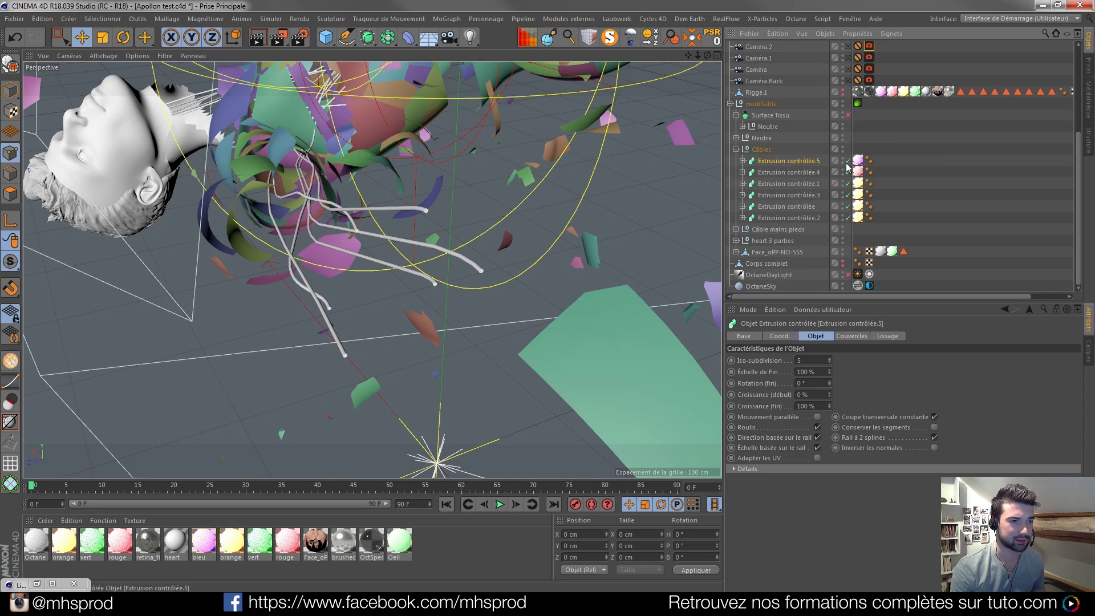
click(742, 160)
click(773, 183)
drag(293, 332, 357, 315)
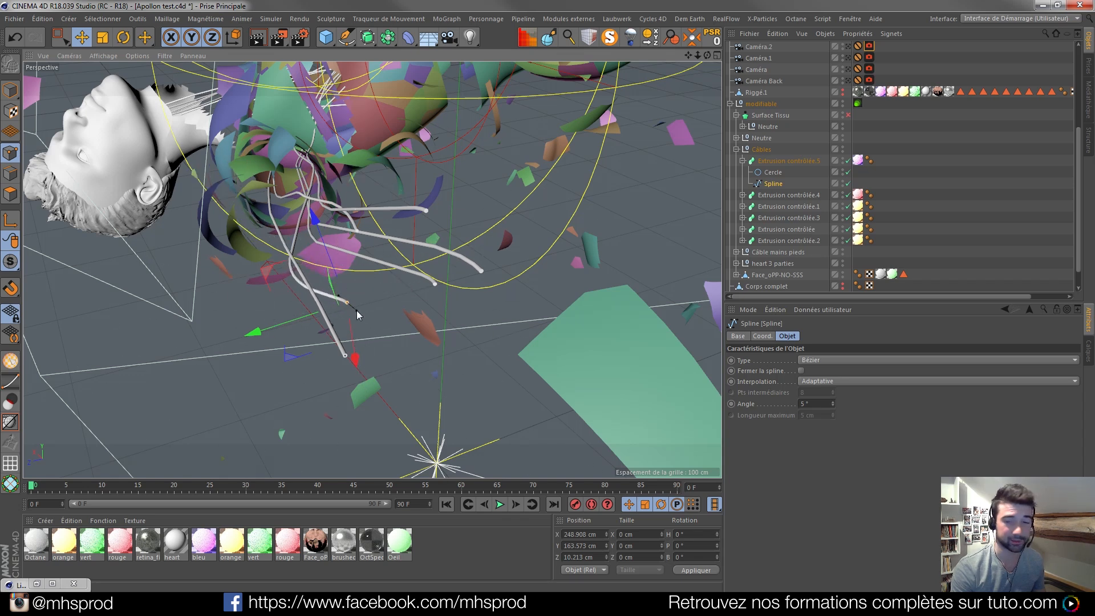
click(735, 149)
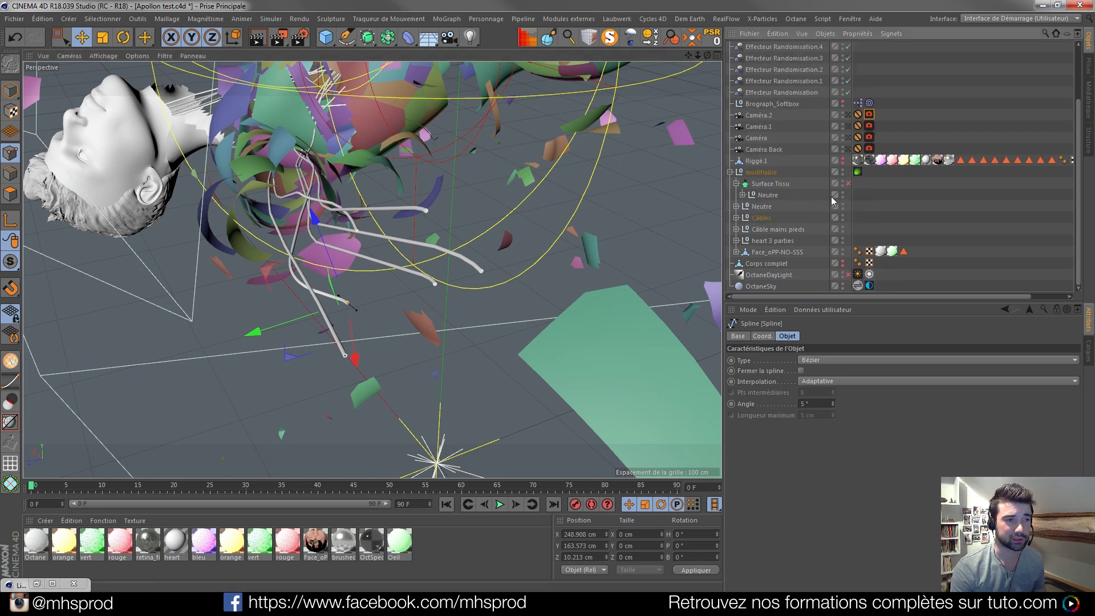
- Temporarily turn on Surface Tissu to examine the thickness it gives the shell fragments
click(778, 184)
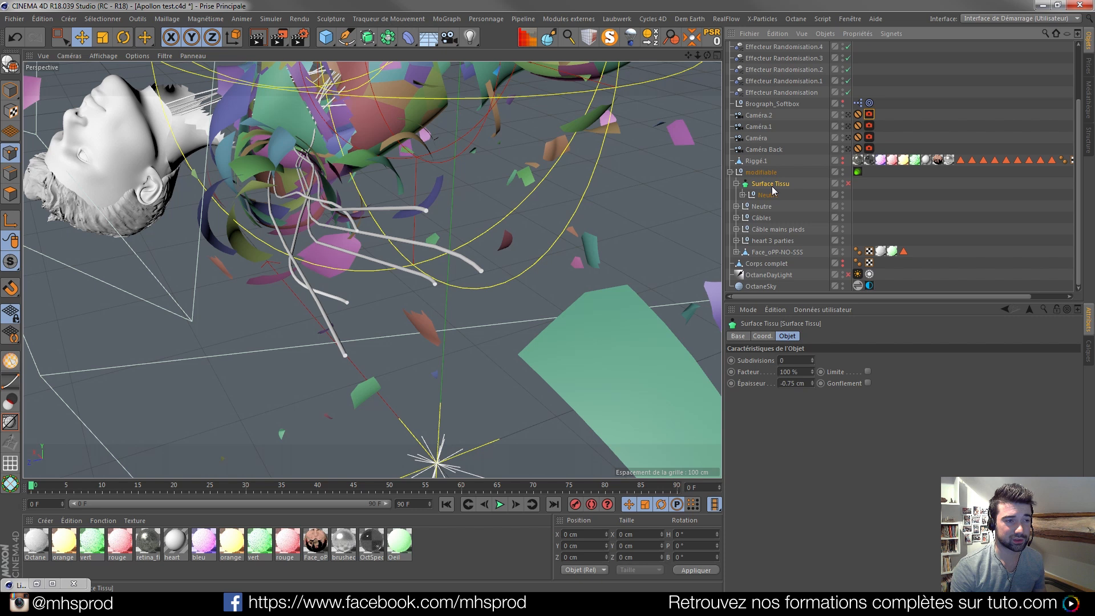
scroll(298, 178, up, 5)
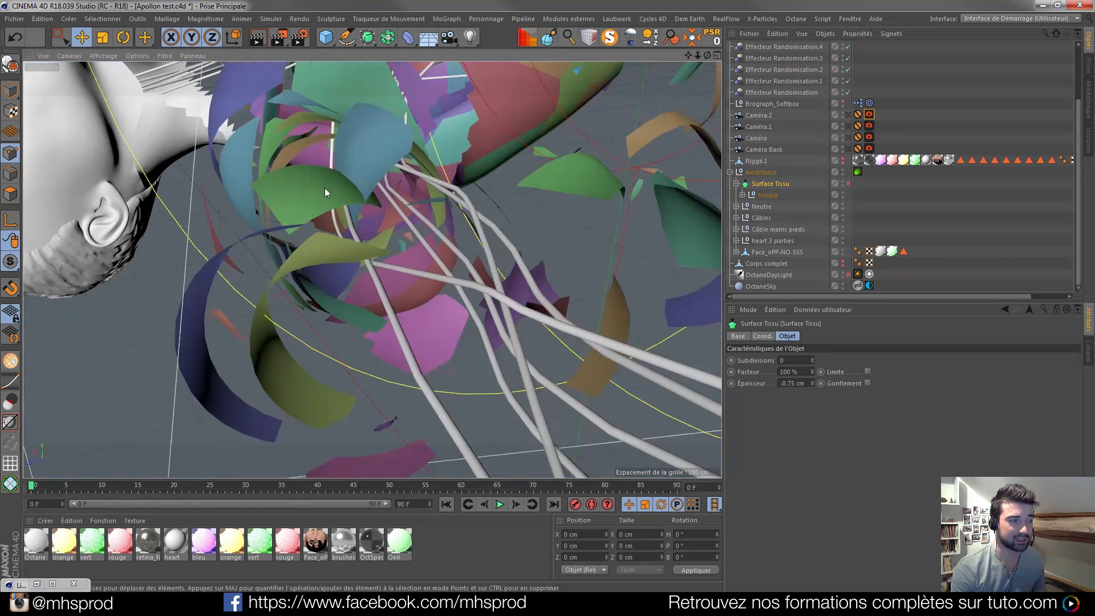
click(849, 182)
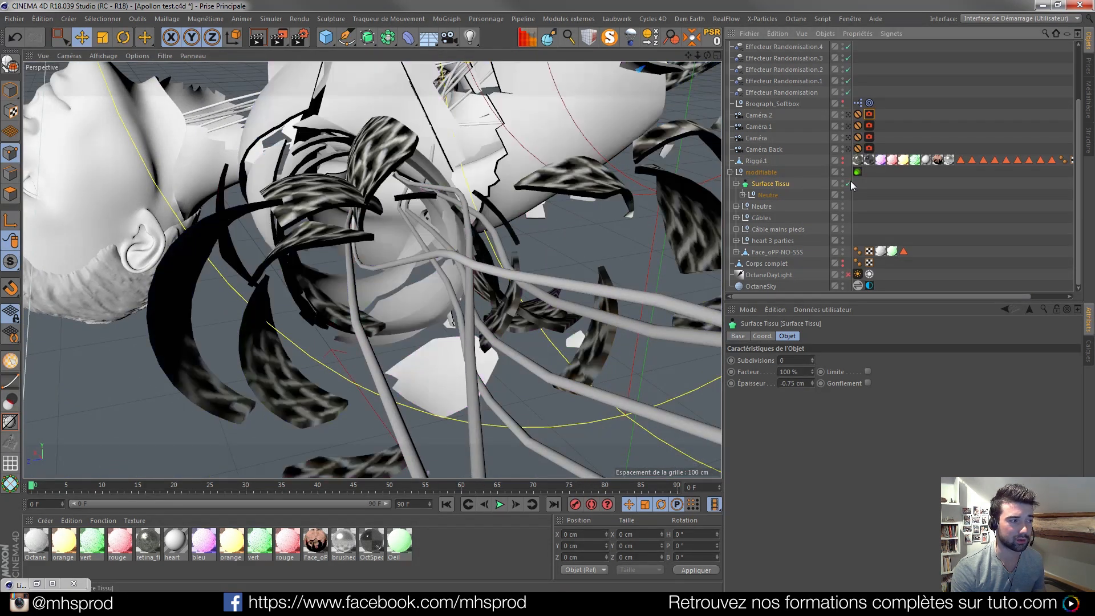
alt+drag(327, 237, 505, 303)
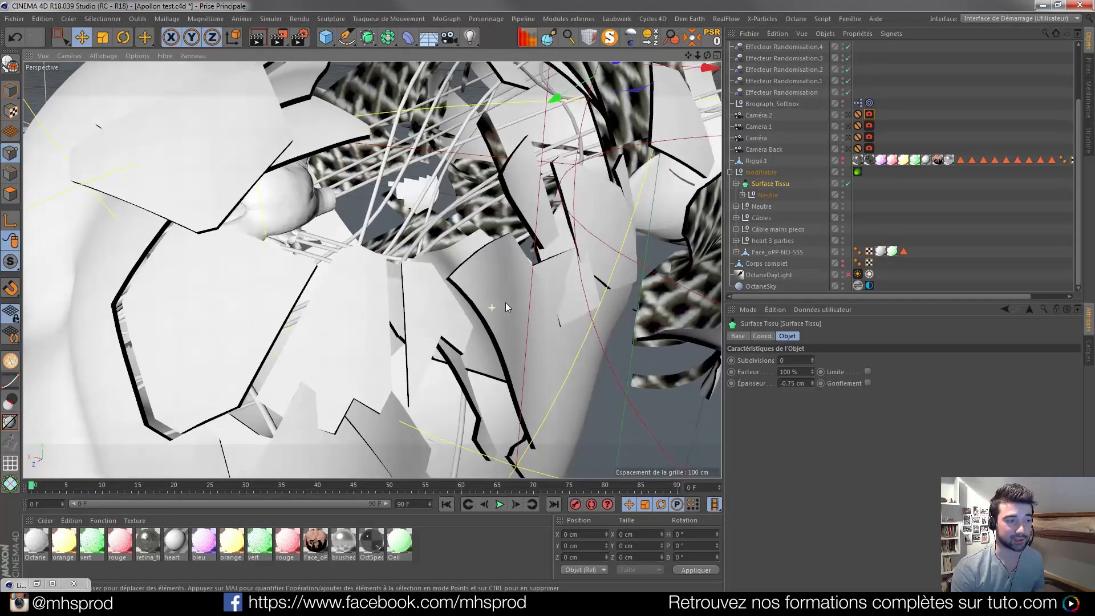
click(847, 183)
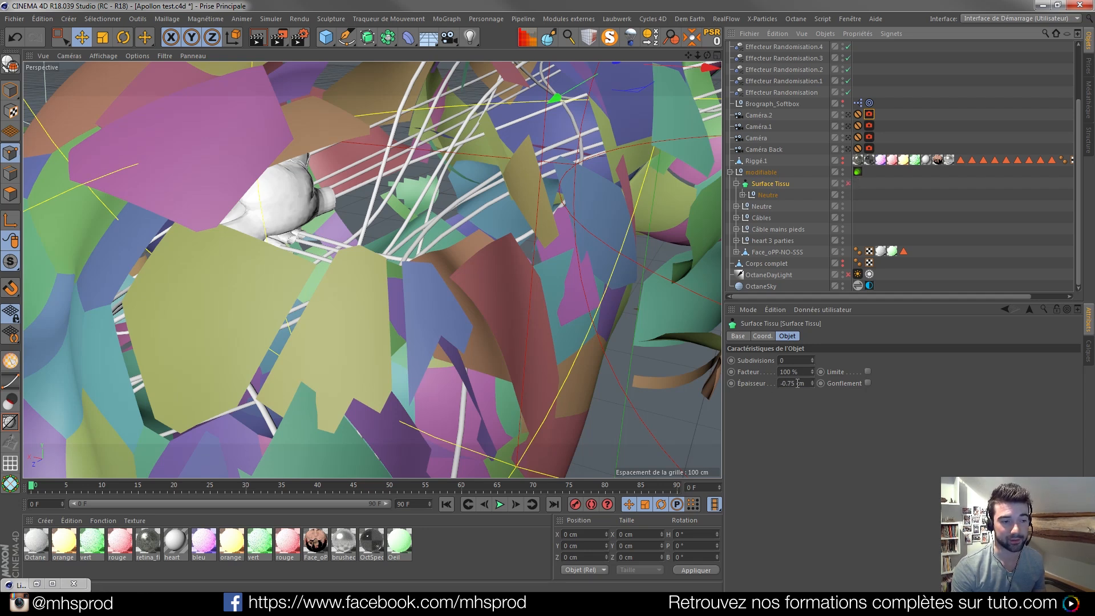
- Look through the Câbles, heart 3 parties and Face_oPP-NO-SSS objects and examine the whole fractured body from several angles
click(758, 219)
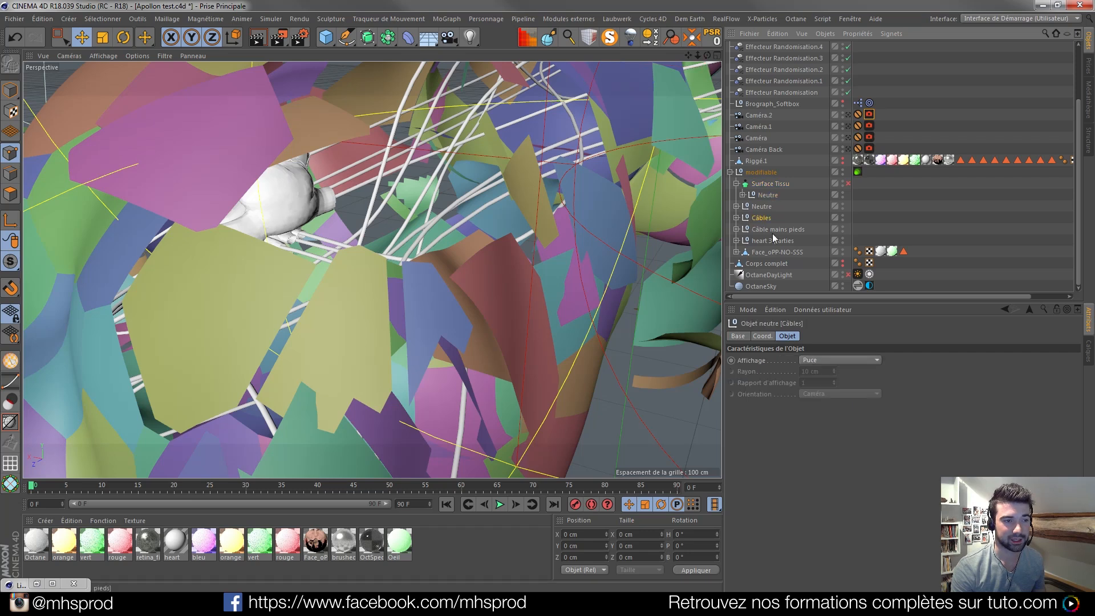
click(766, 252)
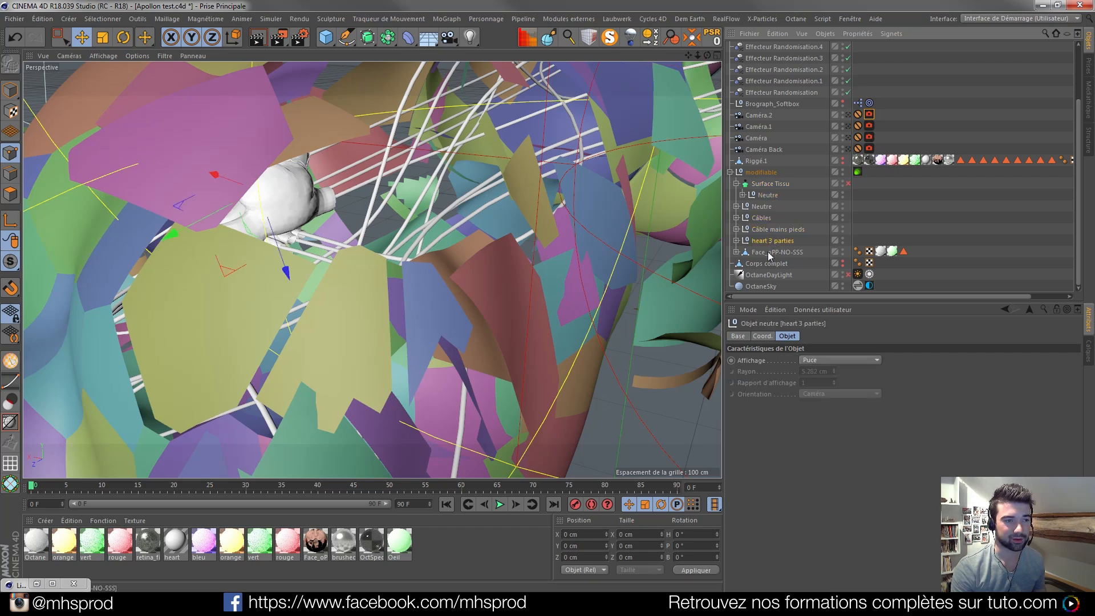
scroll(273, 297, down, 5)
alt+drag(273, 298, 292, 350)
alt+middle_drag(292, 350, 370, 148)
scroll(371, 149, down, 3)
alt+drag(385, 232, 378, 260)
scroll(303, 374, up, 4)
alt+middle_drag(303, 374, 315, 343)
alt+drag(279, 345, 370, 292)
alt+drag(447, 266, 469, 277)
alt+drag(538, 330, 492, 336)
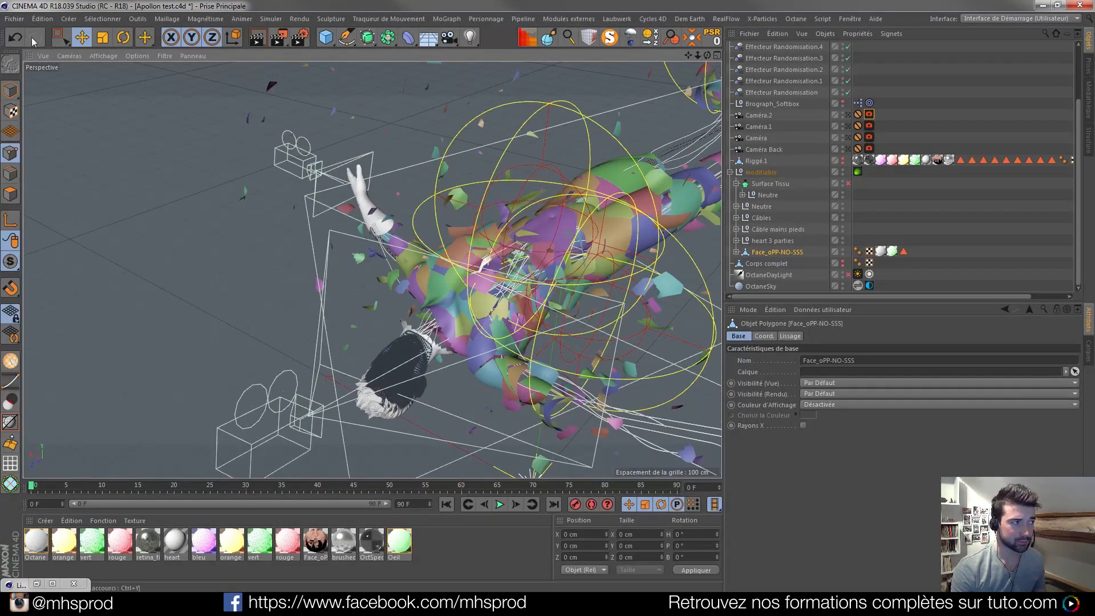
click(473, 413)
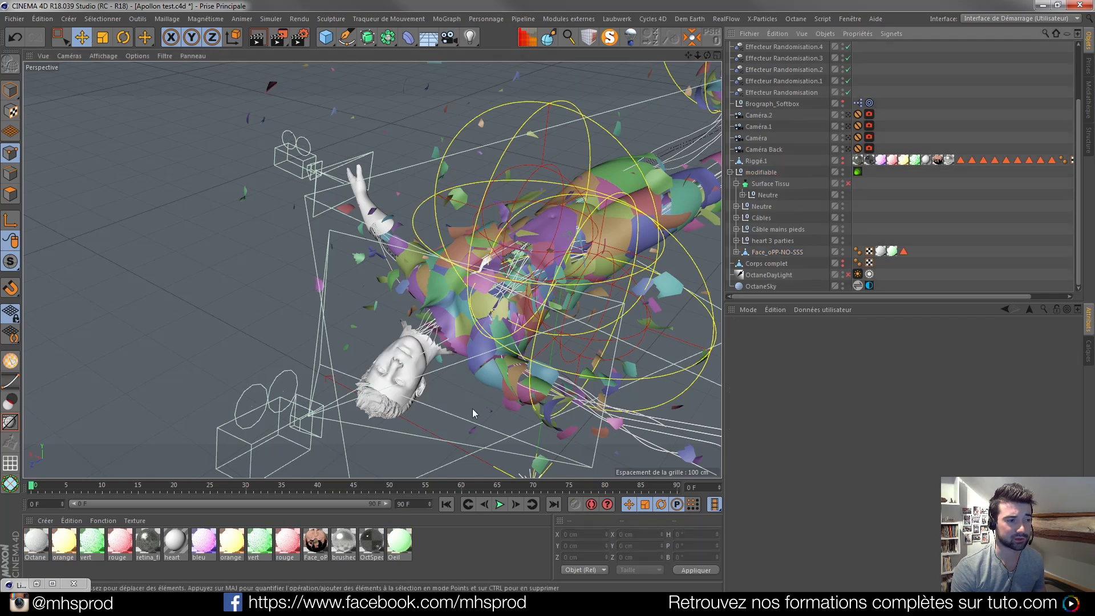
alt+drag(515, 261, 351, 256)
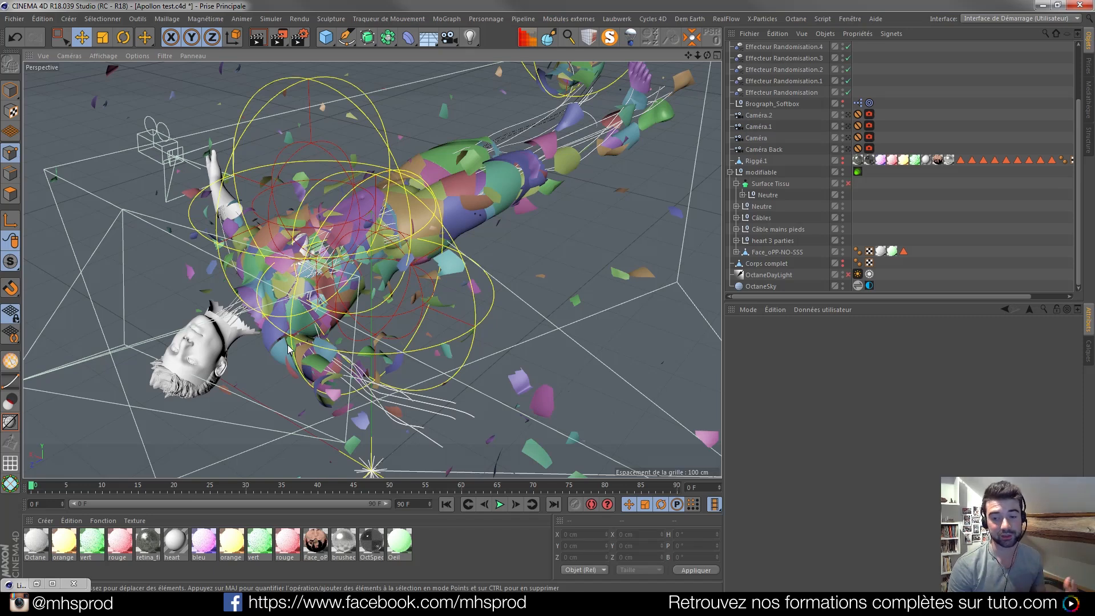
alt+drag(402, 222, 375, 260)
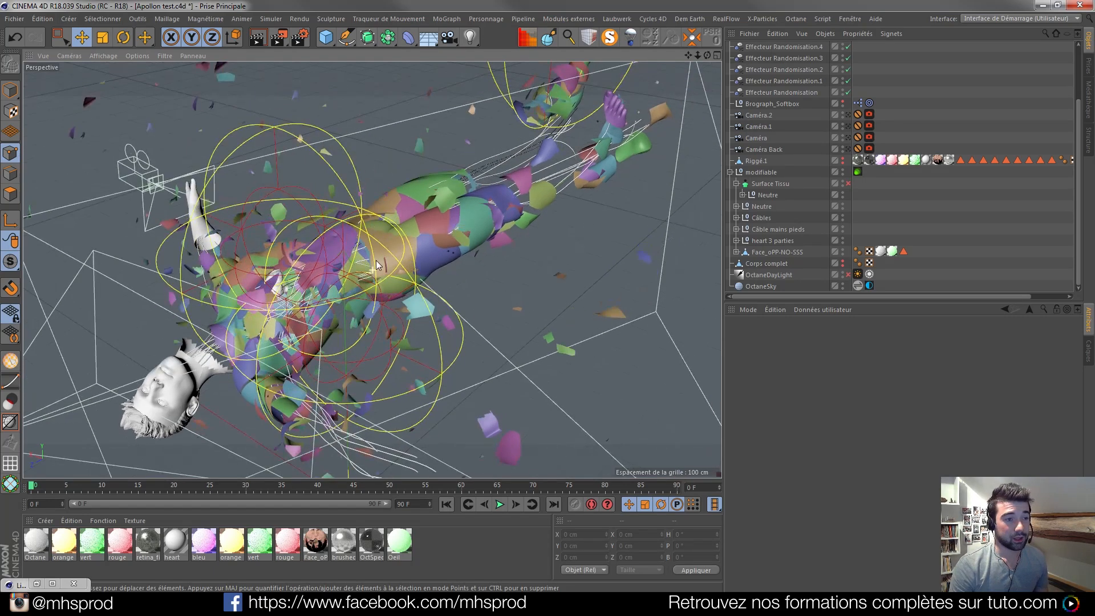
- Review the OctaneSky's environment texture, the OctaneDayLight settings and the Corps complet object
click(858, 286)
click(763, 286)
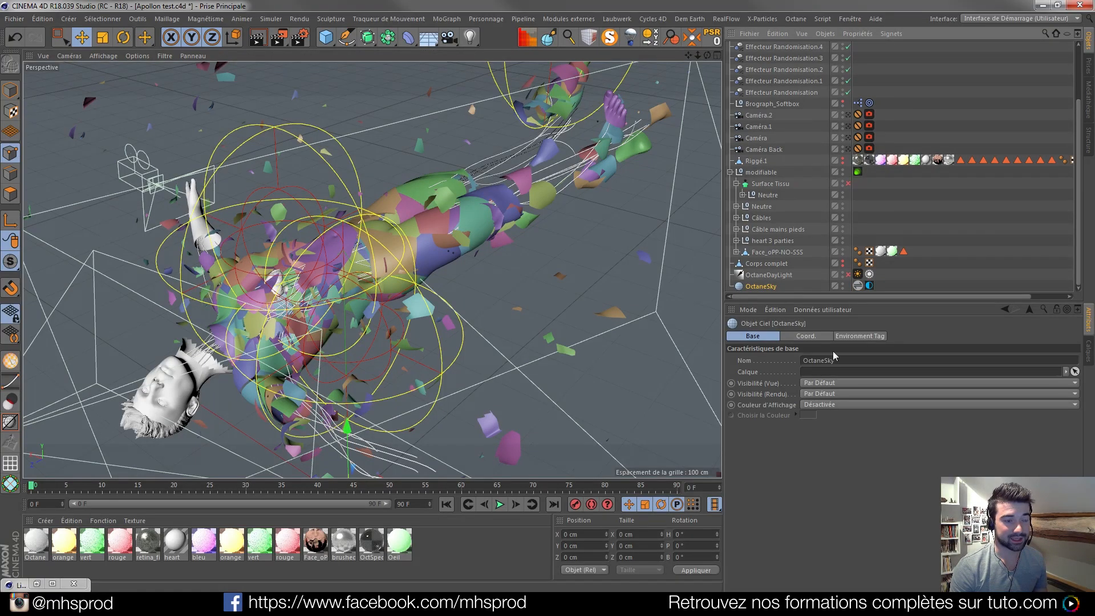
click(855, 336)
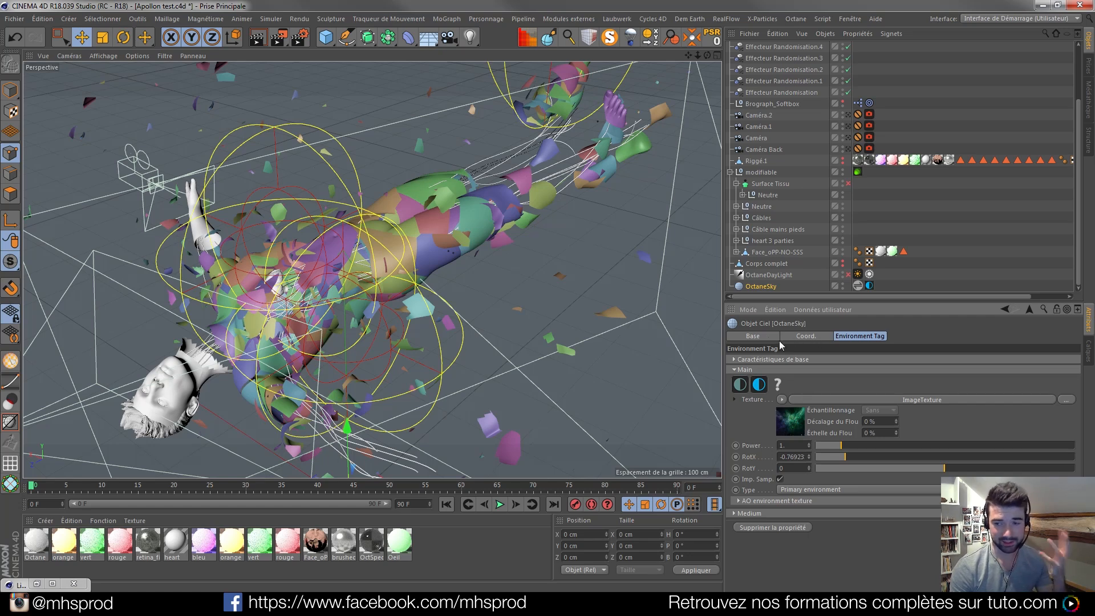
click(767, 276)
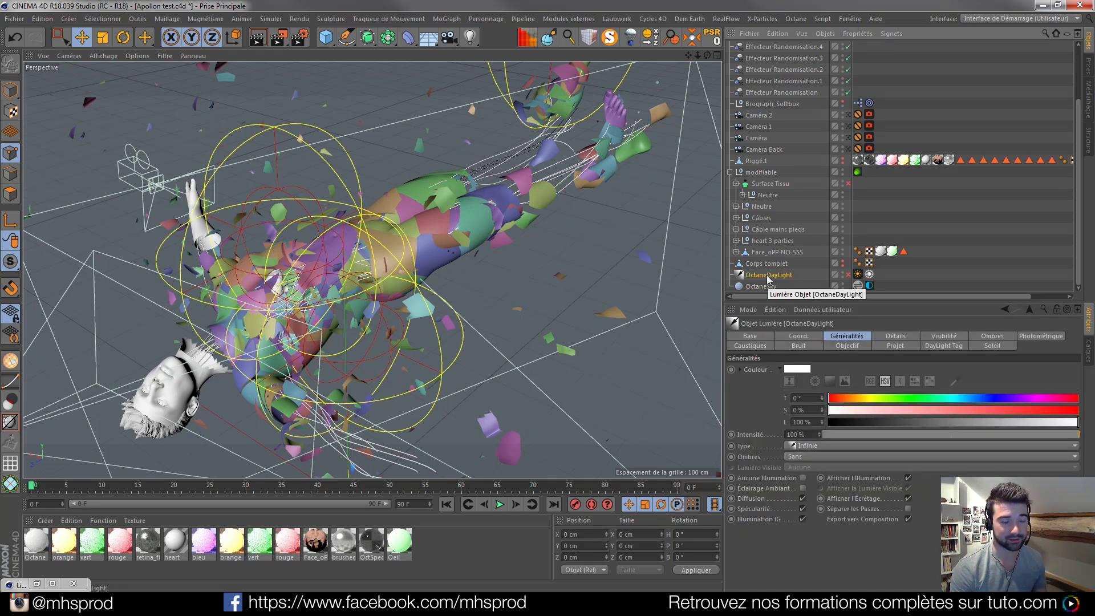
click(764, 262)
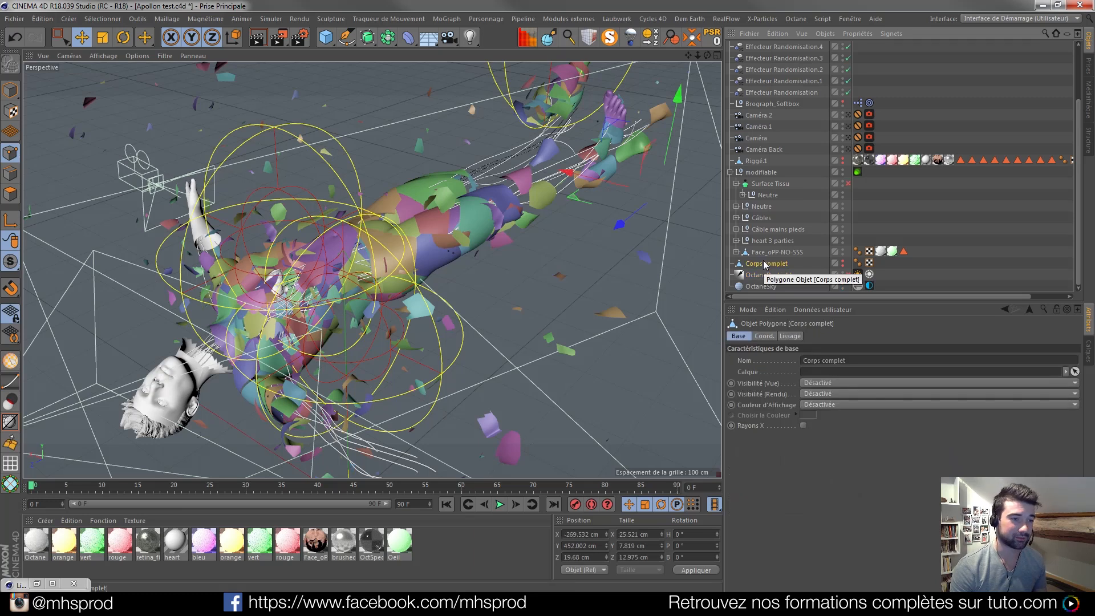
- Review the Face_oPP-NO-SSS object and the Effecteur Randomisation settings, and examine the head, fractured body and scattered fragments from several angles
click(769, 252)
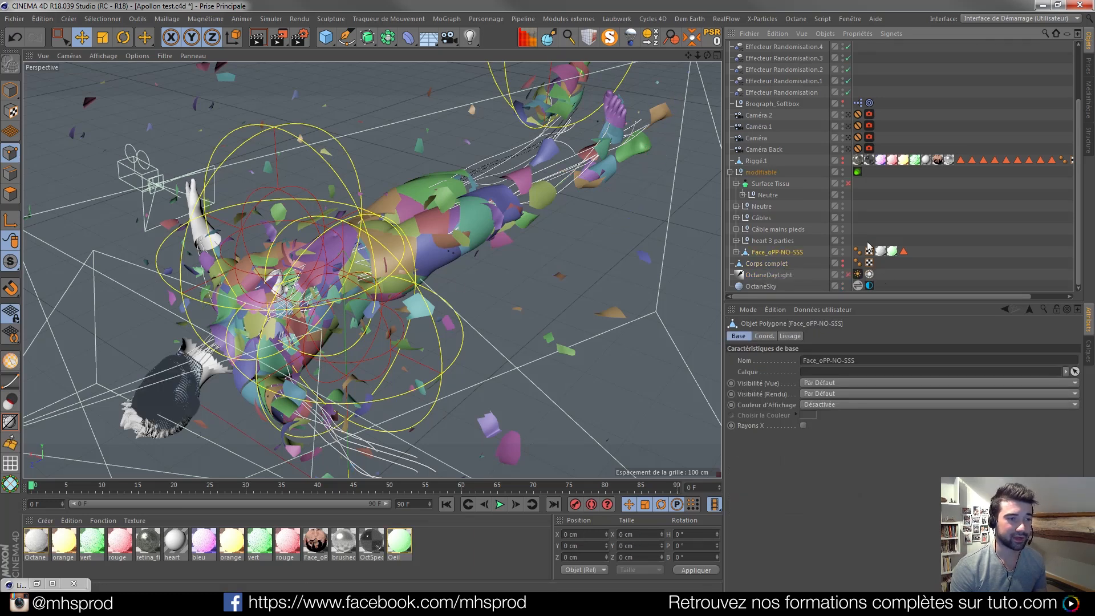
scroll(785, 193, up, 3)
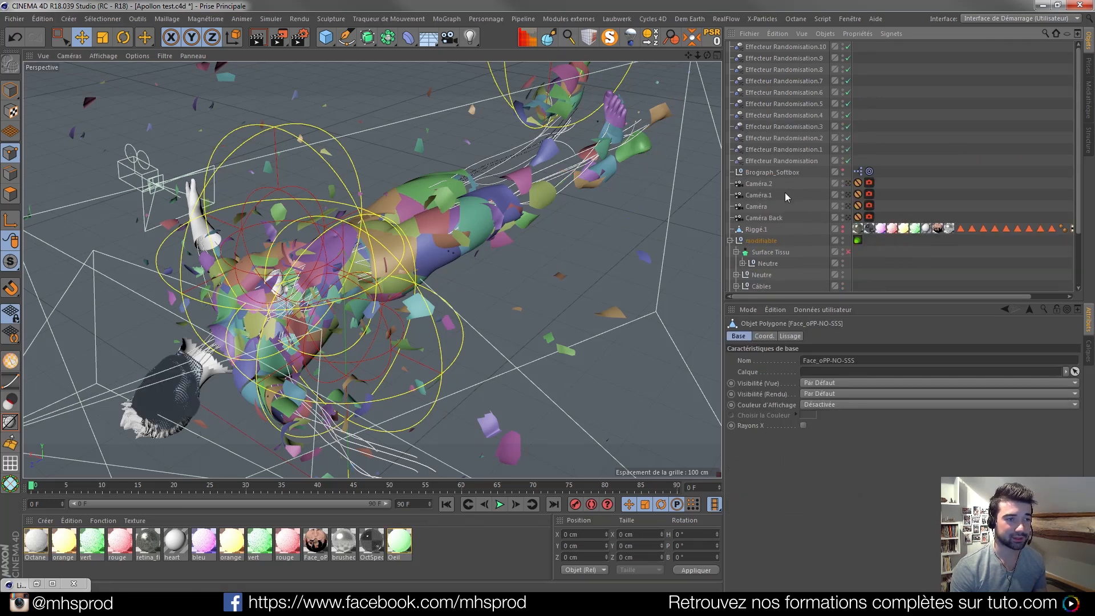
click(782, 72)
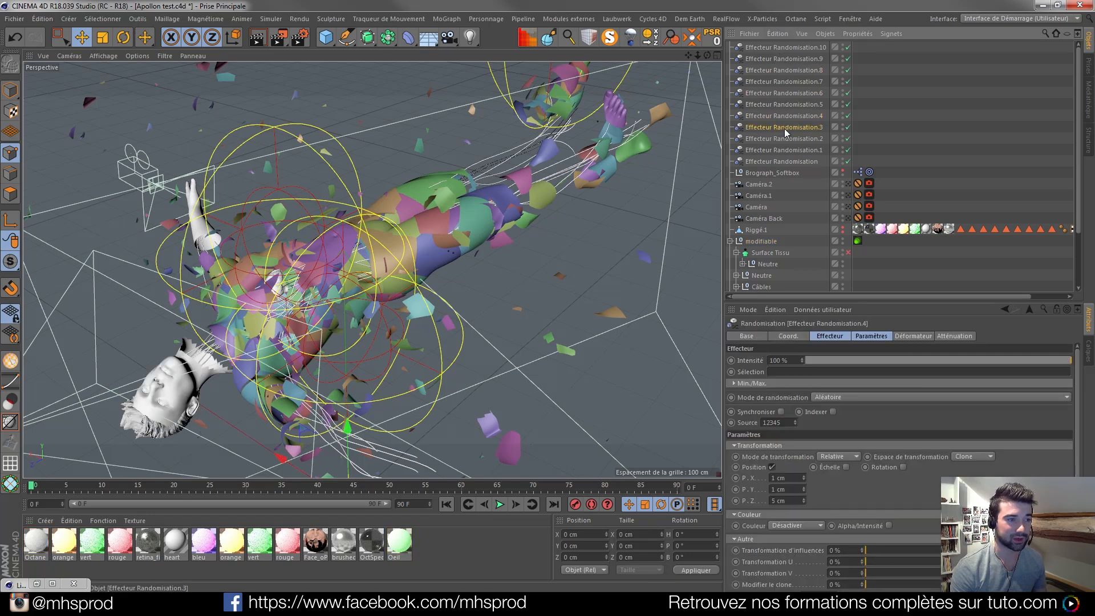
alt+drag(703, 166, 503, 208)
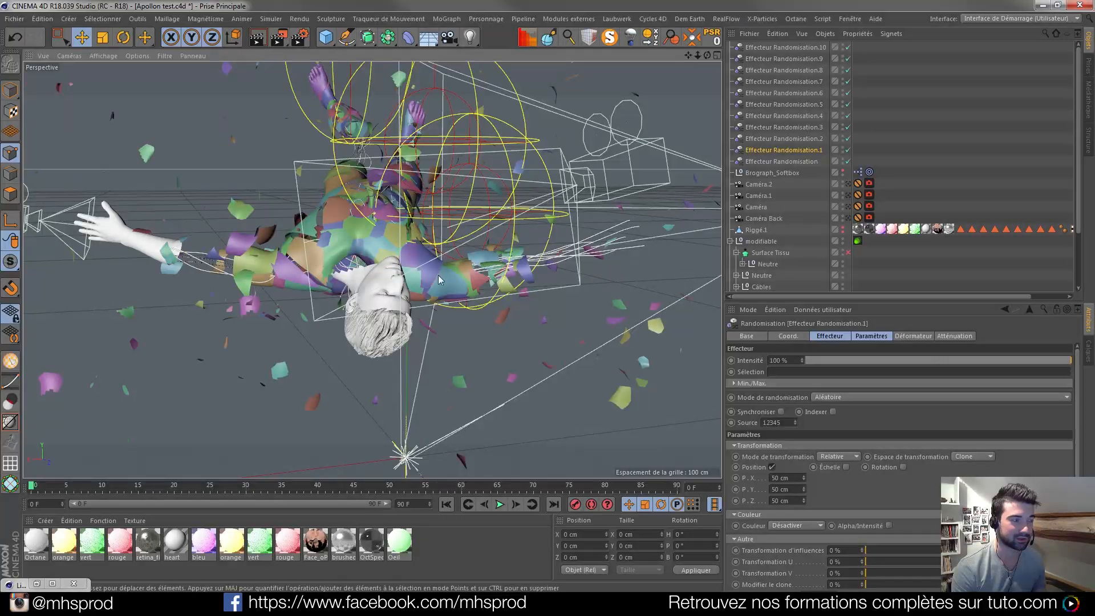
alt+middle_drag(60, 289, 257, 302)
alt+right_drag(258, 303, 278, 269)
mouse_move(278, 269)
alt+mouse_down()
mouse_move(301, 310)
mouse_move(178, 307)
mouse_move(167, 286)
mouse_move(290, 279)
alt+mouse_up()
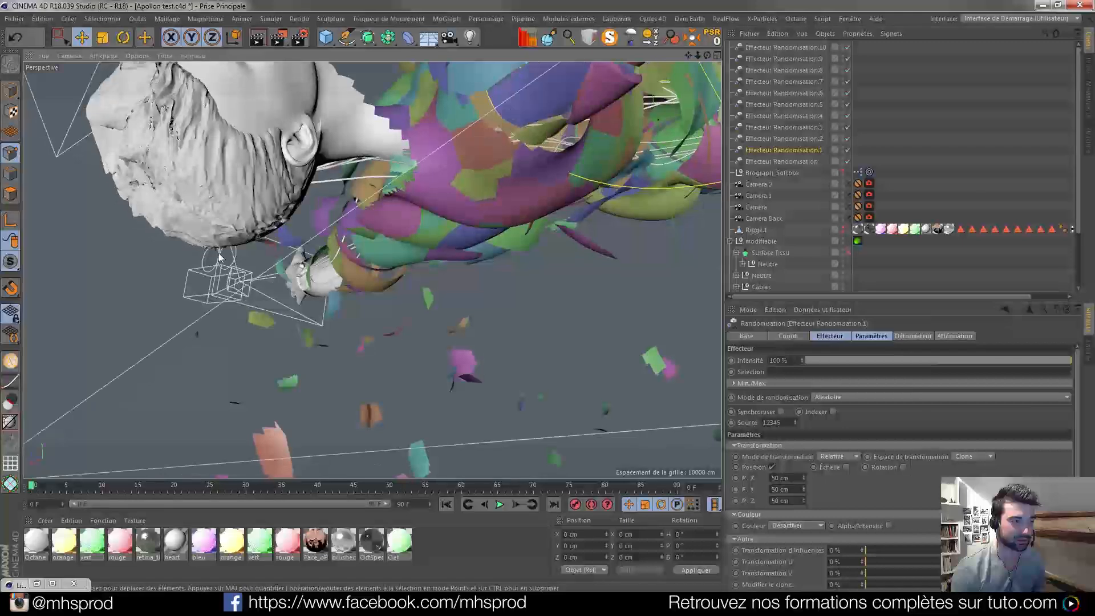
alt+right_drag(294, 253, 225, 263)
mouse_move(408, 242)
alt+mouse_down()
mouse_move(447, 259)
mouse_move(419, 202)
mouse_move(398, 259)
mouse_move(404, 249)
alt+mouse_up()
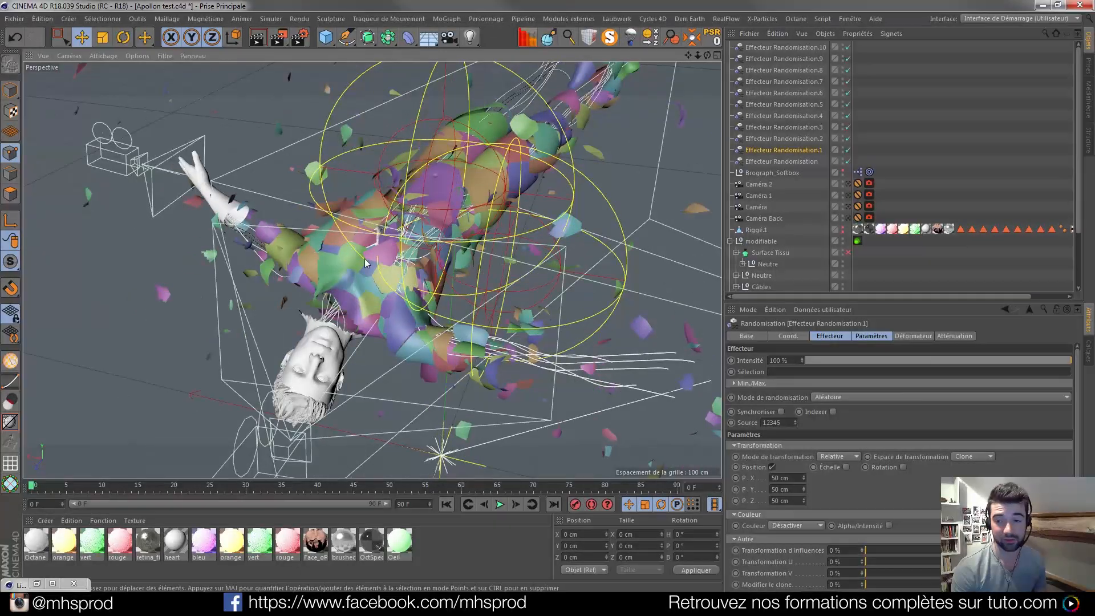